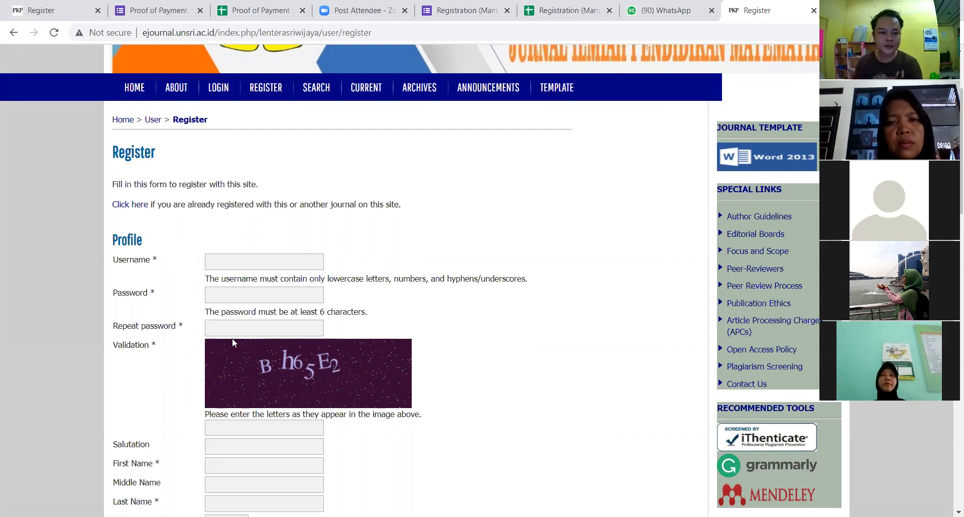
Step: Enter the chosen username in the Username field, bypassing Chrome's autofill suggestions and fixing typos
{"action": "left_click", "coordinate": [257, 266]}
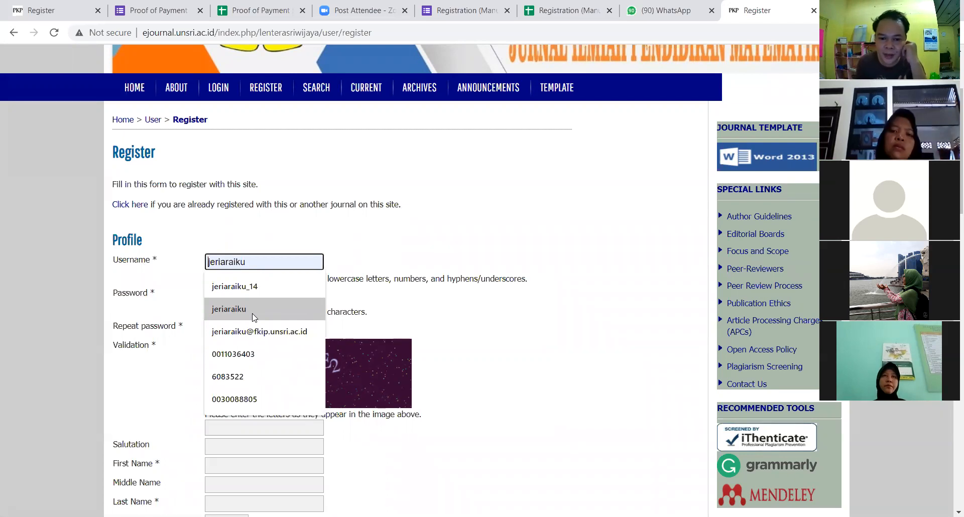
{"action": "left_click", "coordinate": [502, 302]}
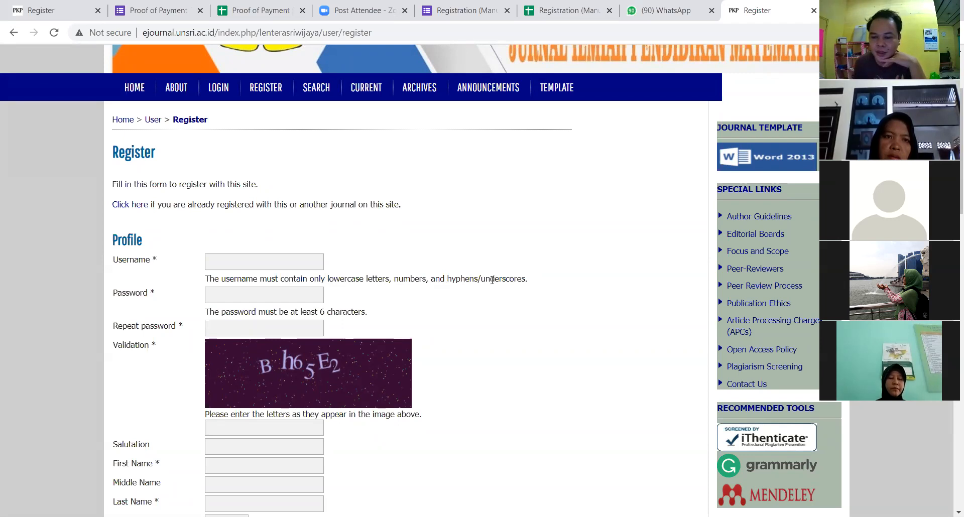
{"action": "left_click", "coordinate": [237, 261]}
{"action": "key", "text": "Down"}
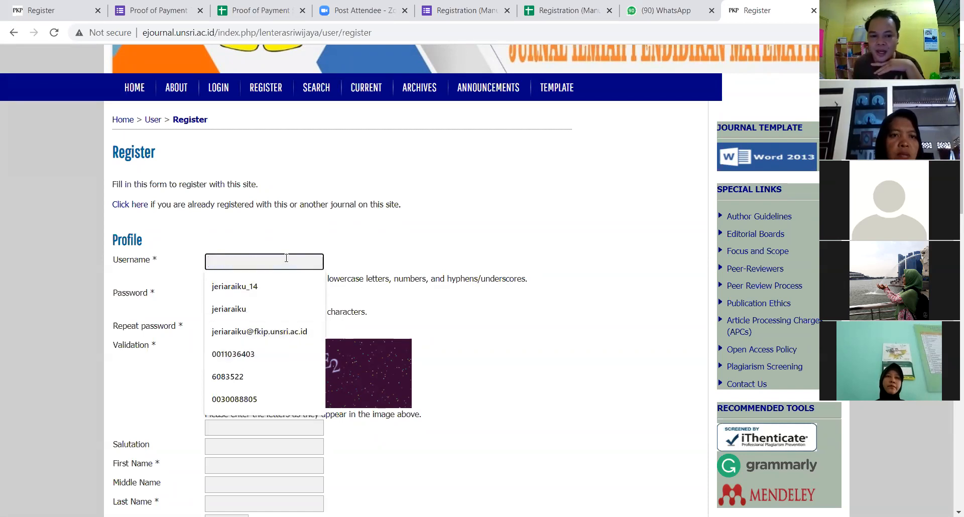
{"action": "left_click", "coordinate": [368, 229]}
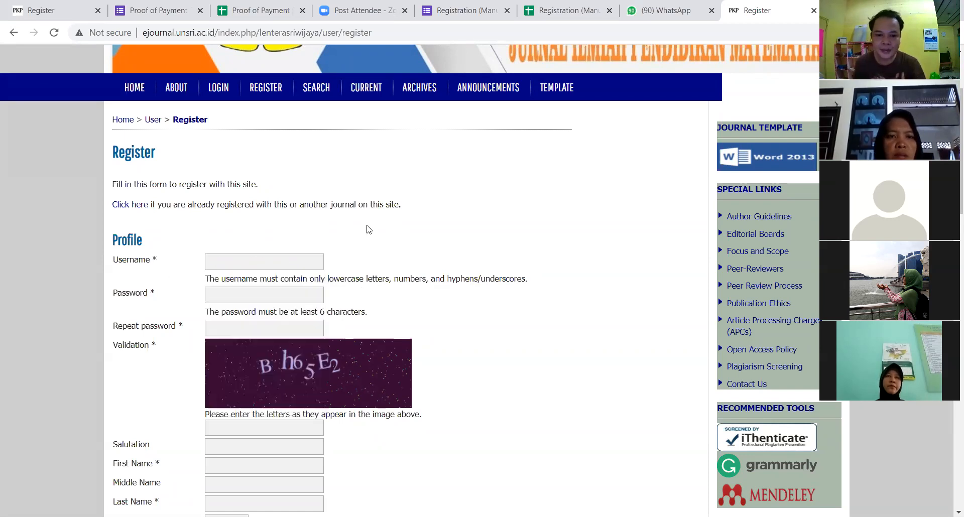
{"action": "left_click", "coordinate": [232, 261]}
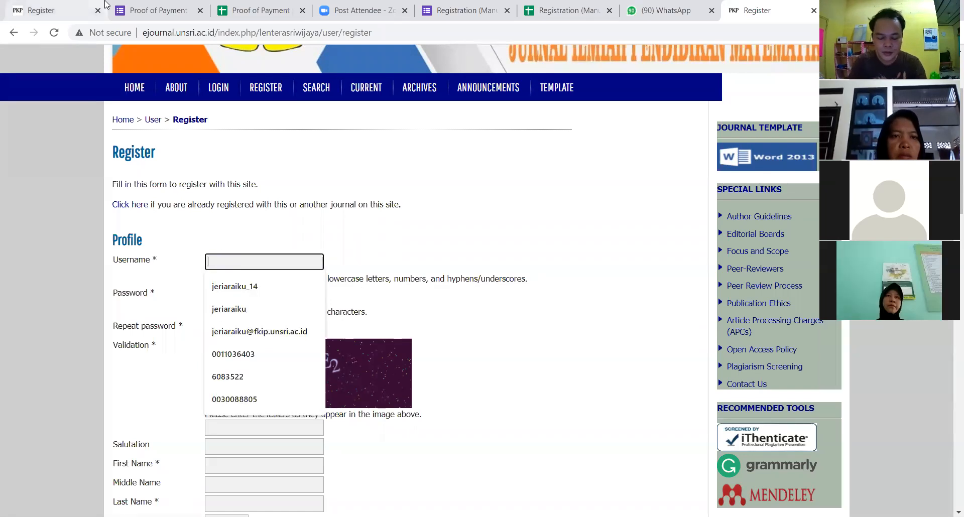
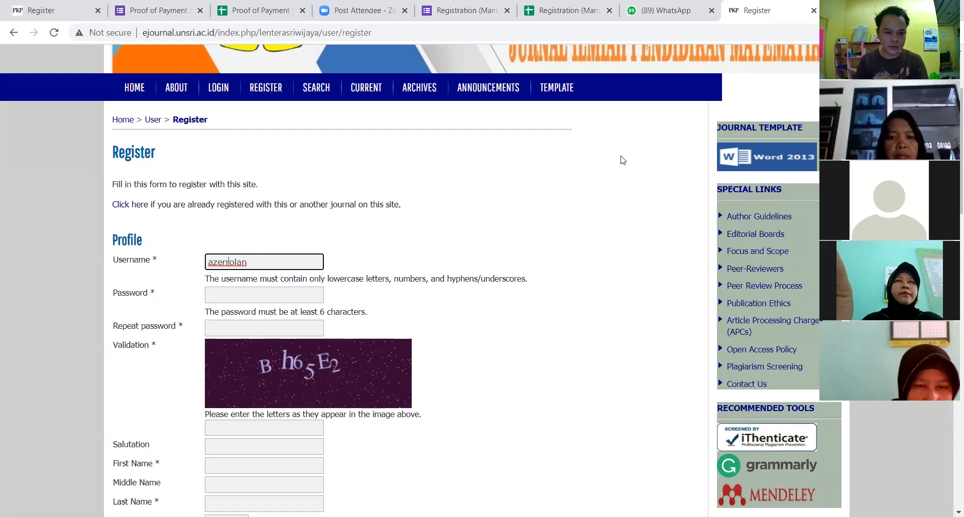
{"action": "left_click", "coordinate": [225, 297]}
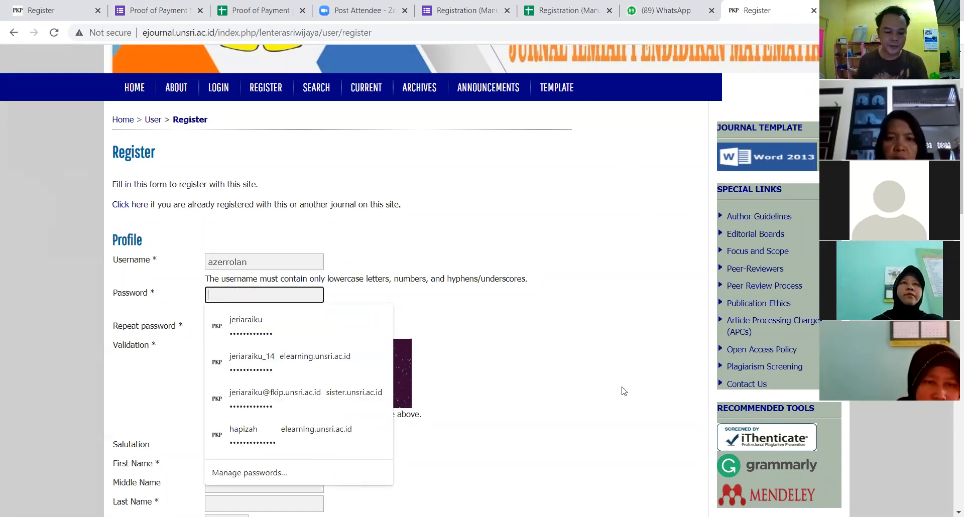
Step: Enter the six-character password and repeat it in the Repeat password field
{"action": "type", "text": "••••••"}
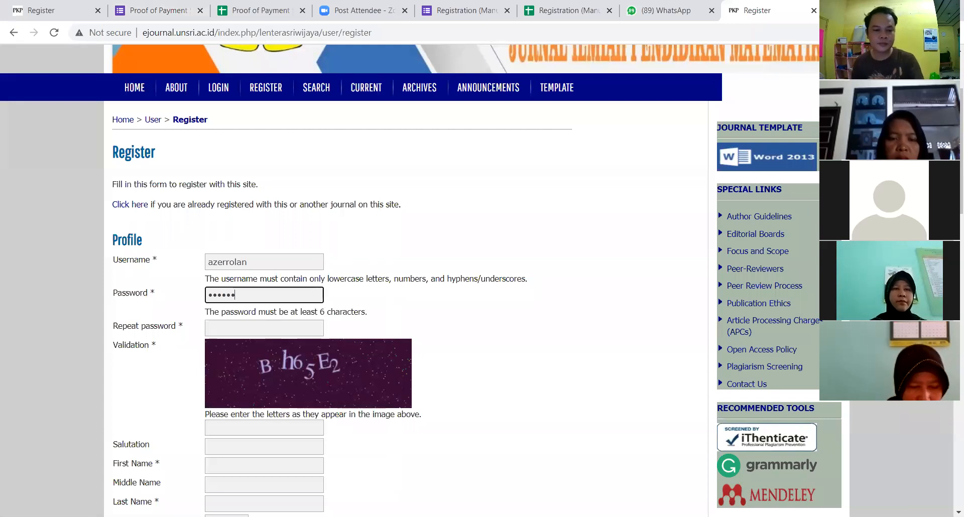
{"action": "left_click", "coordinate": [249, 324]}
{"action": "type", "text": "••••••"}
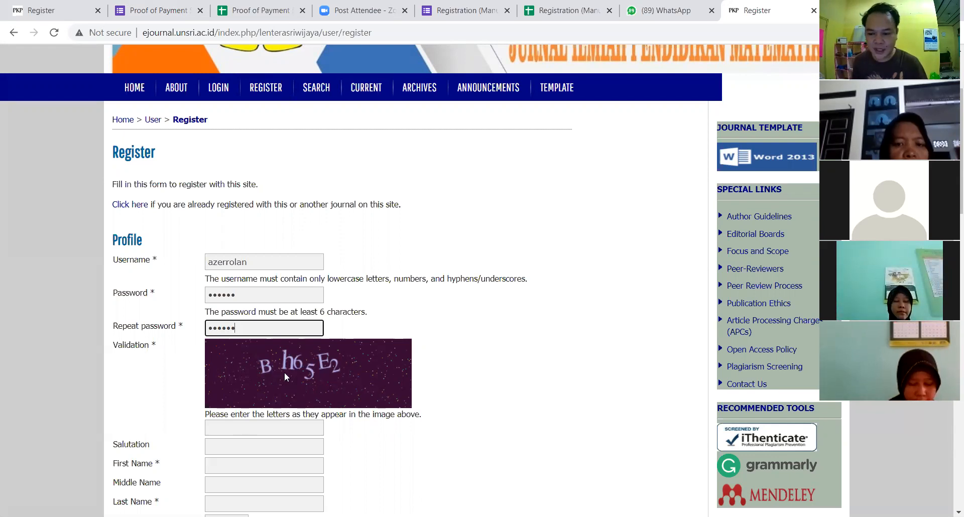
{"action": "left_click", "coordinate": [233, 428]}
Step: Type the six characters shown in the validation image into the text box
{"action": "type", "text": "B"}
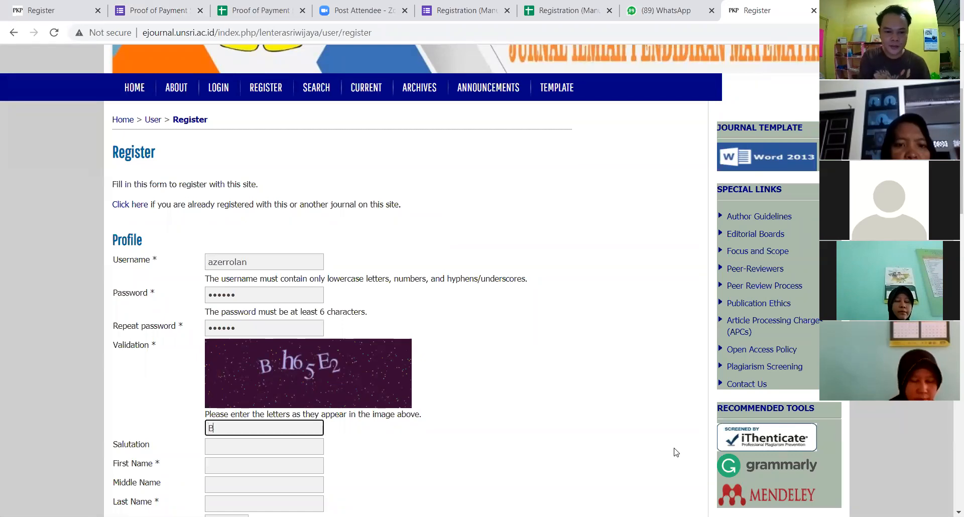
{"action": "type", "text": "h"}
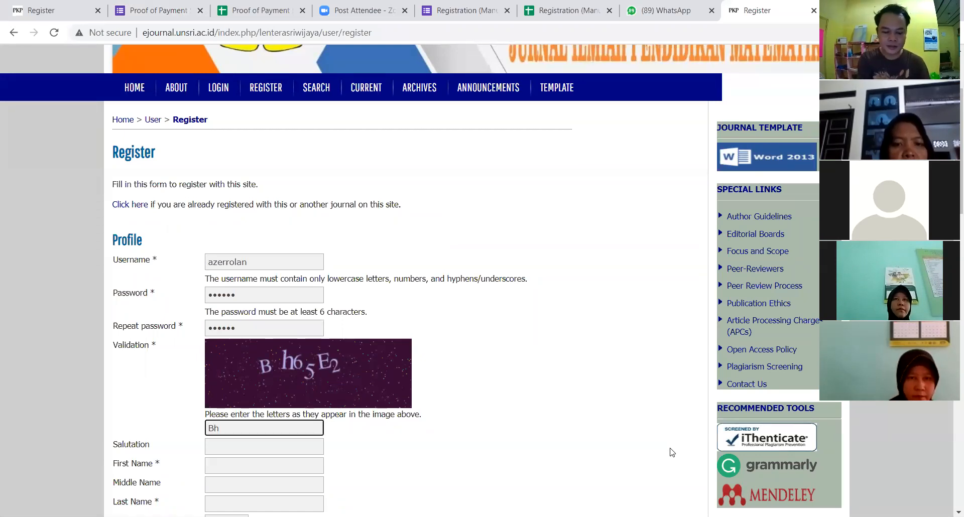
{"action": "type", "text": "6"}
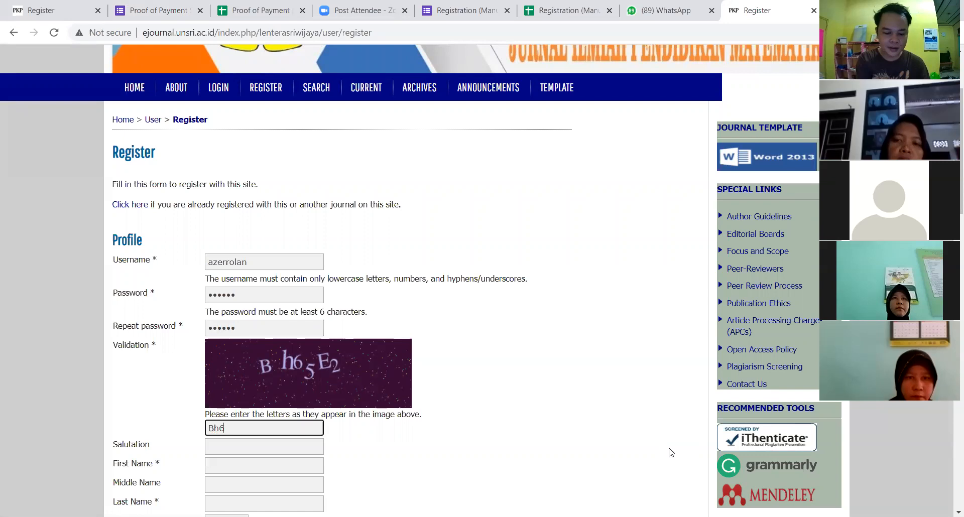
{"action": "type", "text": "5E2"}
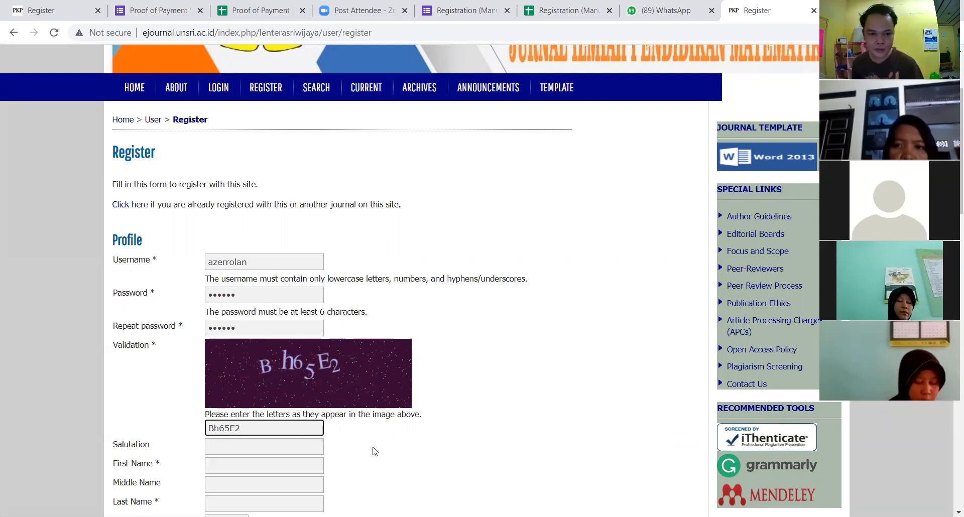
{"action": "scroll", "coordinate": [369, 450], "scroll_direction": "down", "scroll_amount": 1}
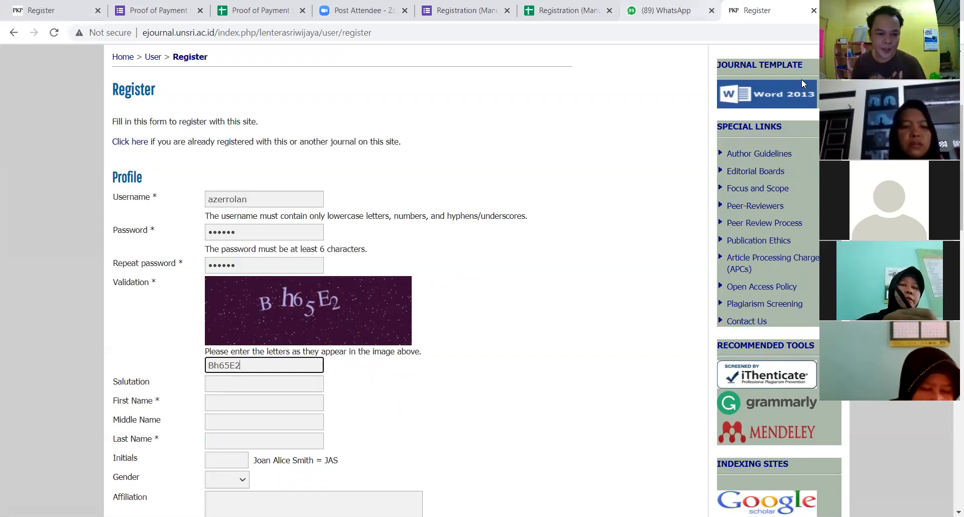
Step: Type the registrant's first name, middle name and last name into their fields
{"action": "left_click", "coordinate": [238, 389]}
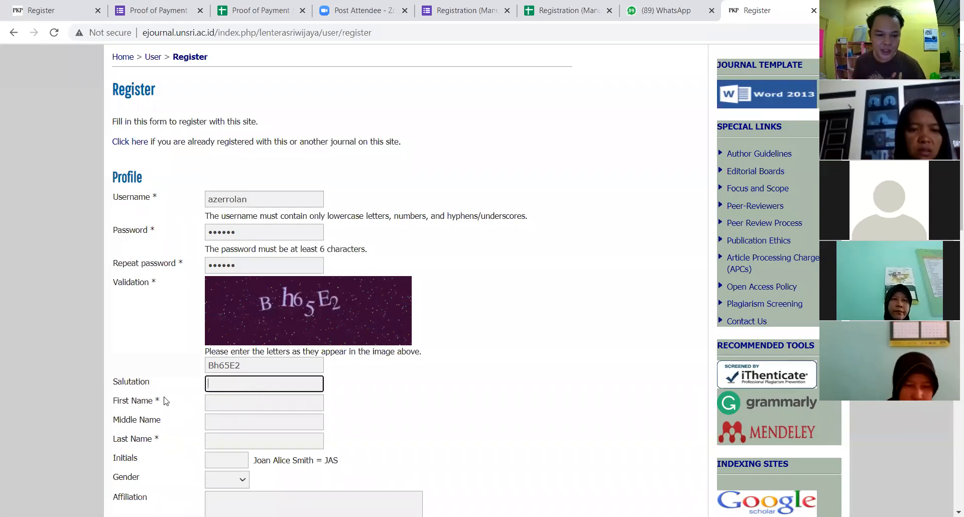
{"action": "left_click", "coordinate": [232, 402]}
{"action": "type", "text": "Eka"}
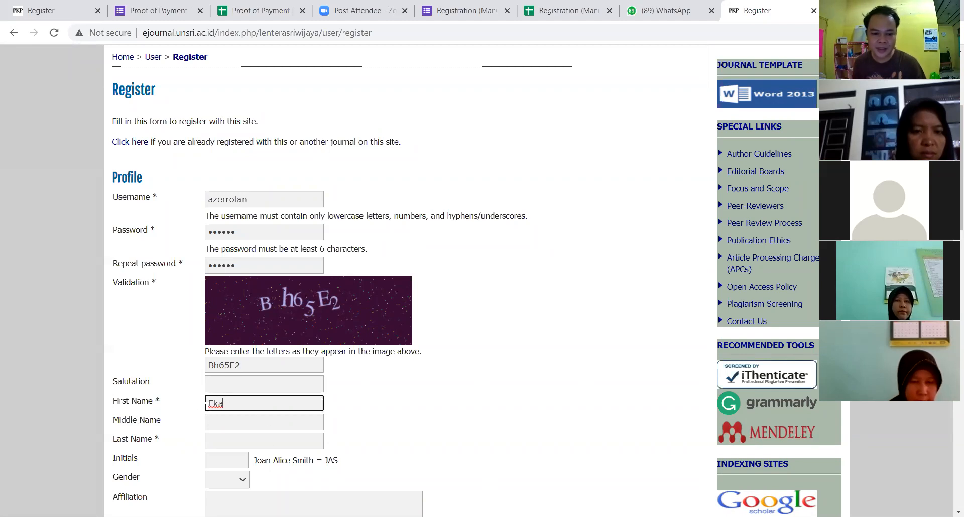
{"action": "left_click", "coordinate": [218, 423]}
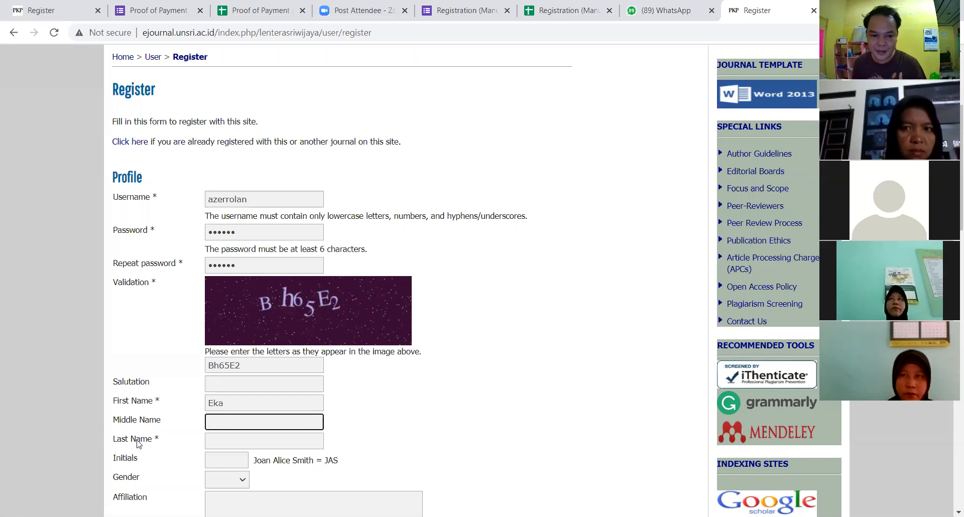
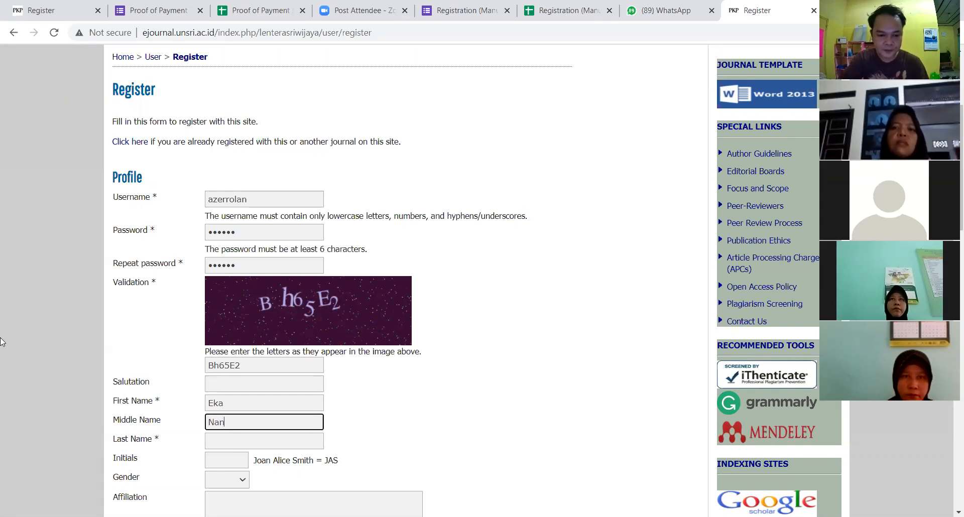
{"action": "key", "text": "Tab"}
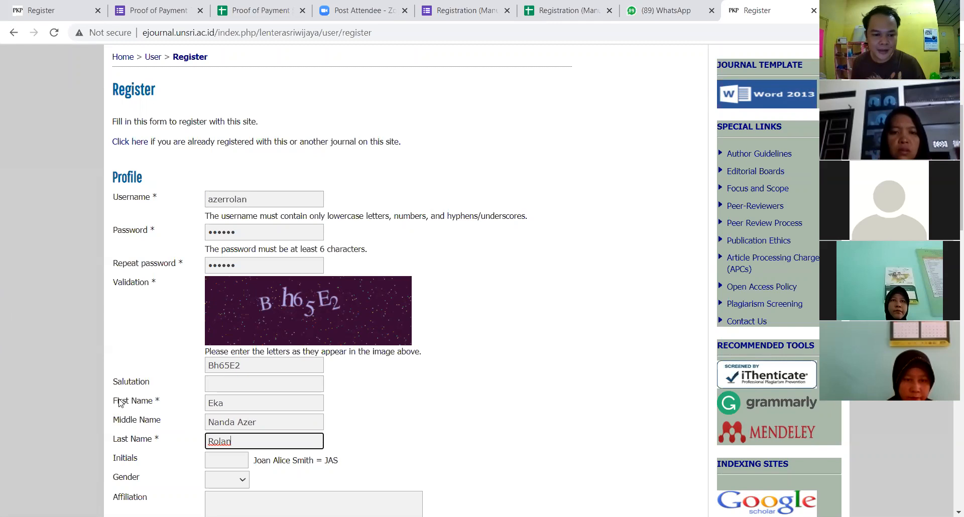
Step: Recheck the first, last and middle name entries for mistakes
{"action": "left_click", "coordinate": [225, 402]}
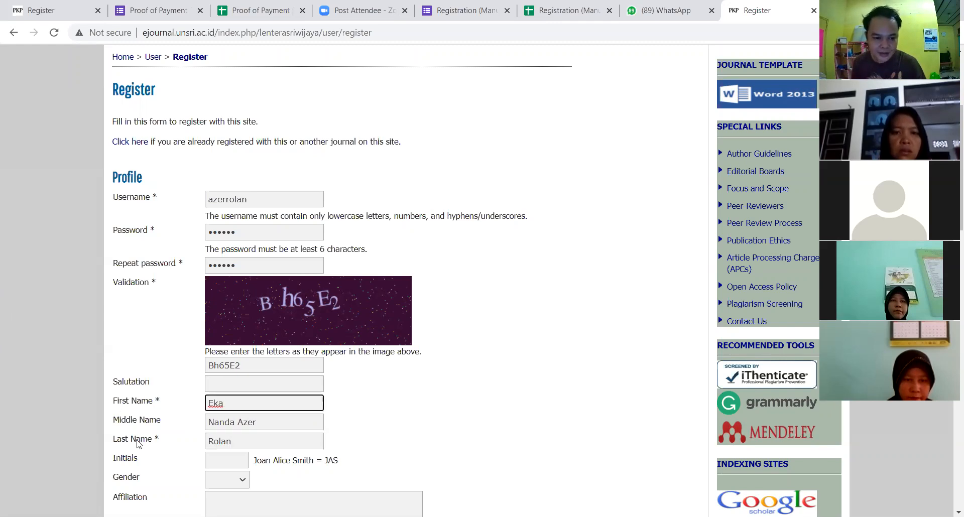
{"action": "left_click", "coordinate": [239, 442]}
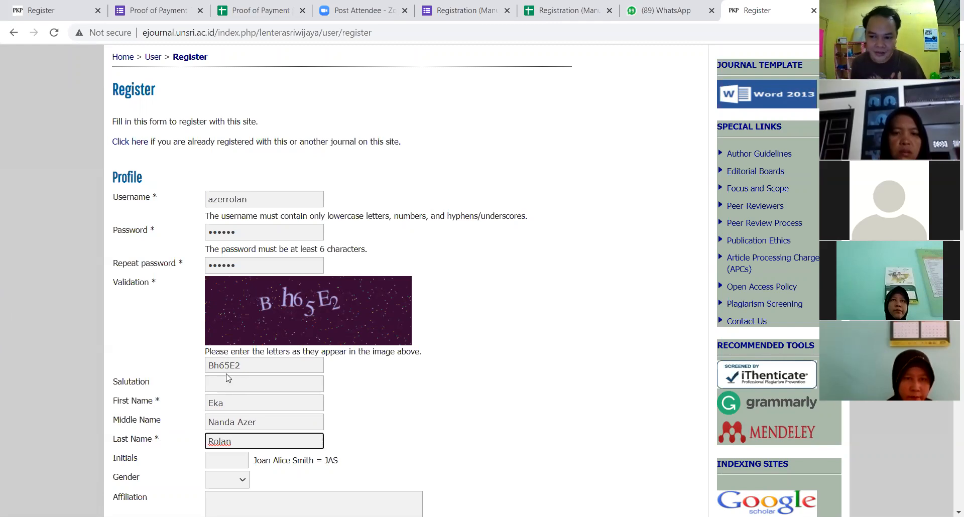
{"action": "left_click", "coordinate": [224, 403]}
{"action": "left_click", "coordinate": [258, 439]}
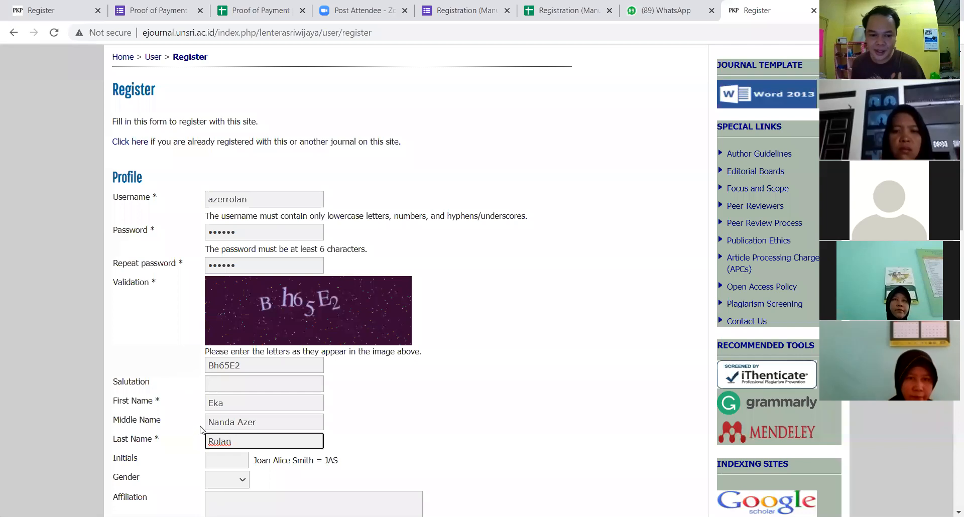
{"action": "left_click", "coordinate": [205, 405]}
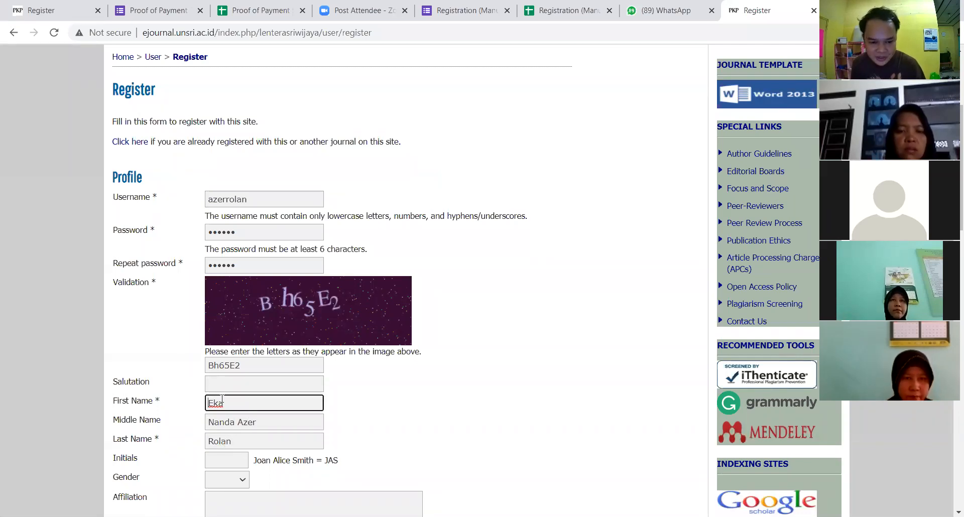
{"action": "left_click", "coordinate": [216, 444]}
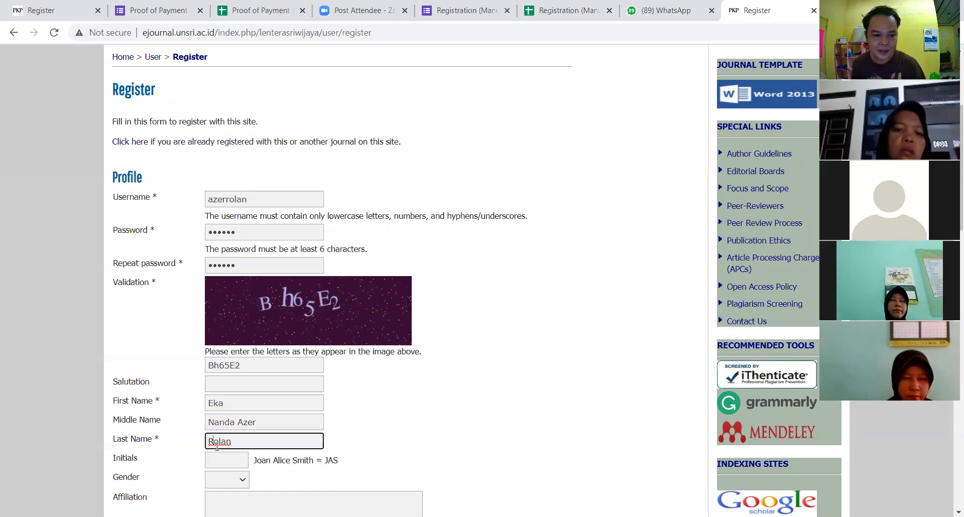
{"action": "left_click", "coordinate": [211, 421]}
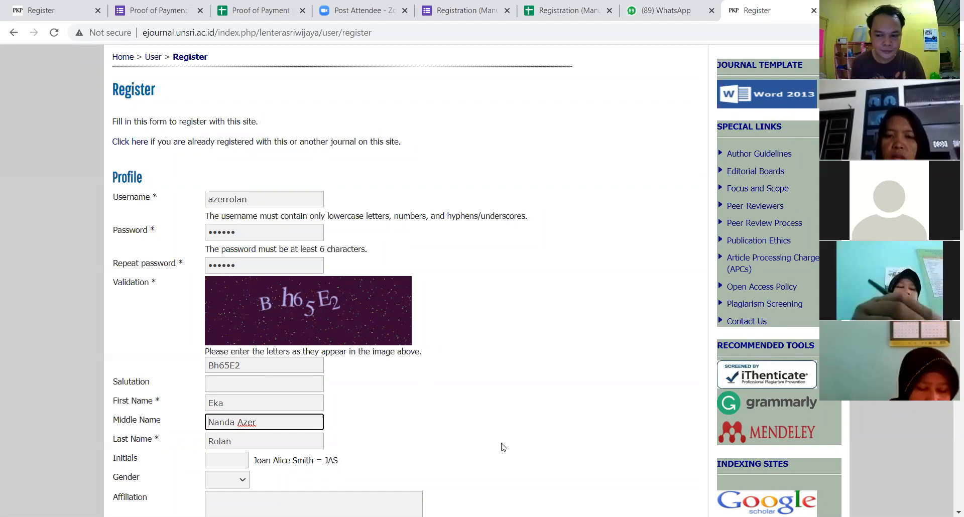
{"action": "scroll", "coordinate": [474, 468], "scroll_direction": "down", "scroll_amount": 1}
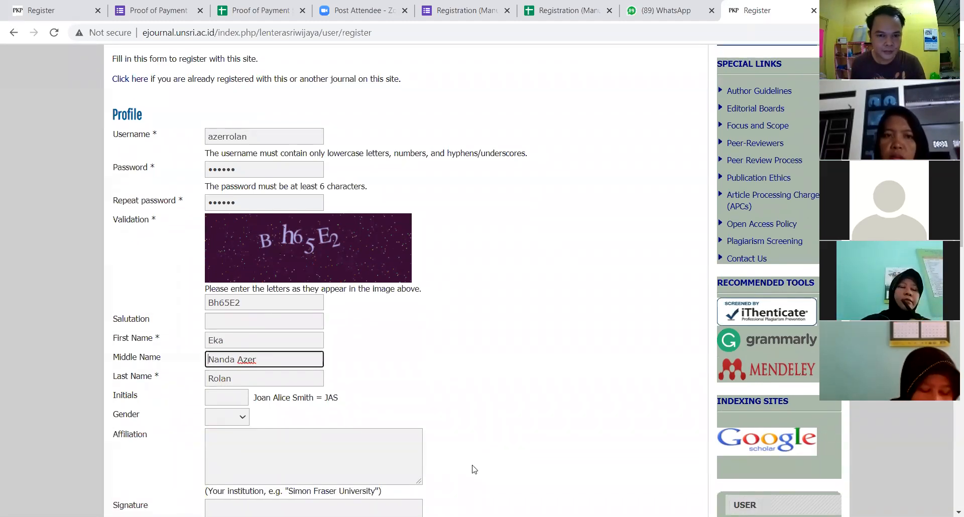
{"action": "scroll", "coordinate": [503, 427], "scroll_direction": "up", "scroll_amount": 1}
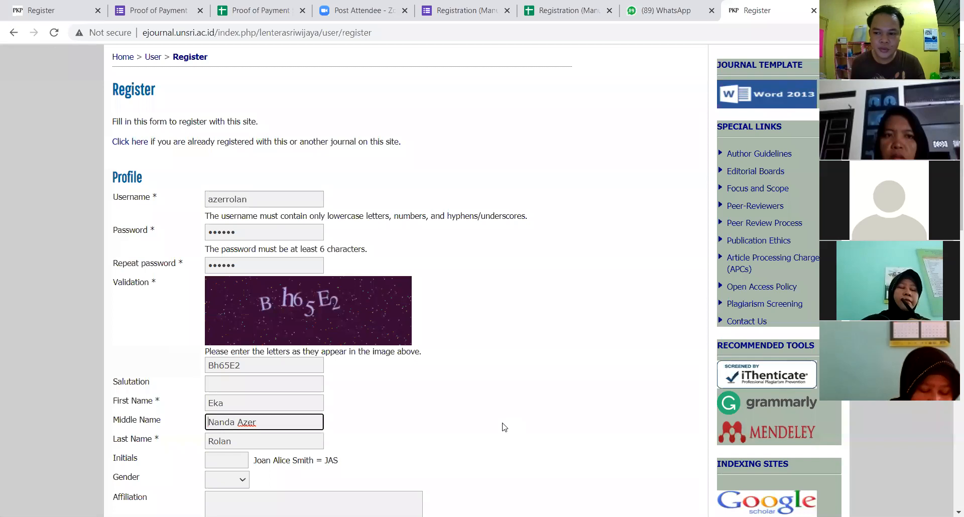
{"action": "scroll", "coordinate": [519, 430], "scroll_direction": "up", "scroll_amount": 3}
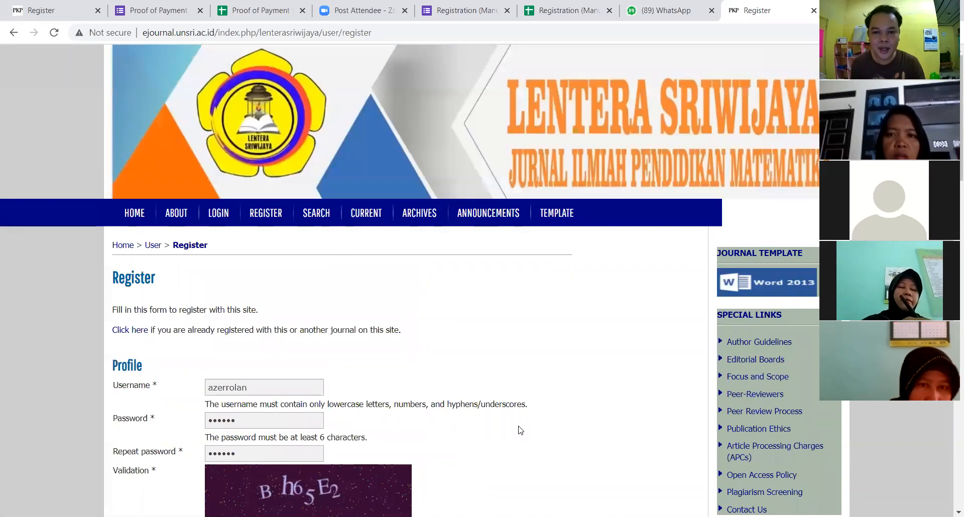
{"action": "scroll", "coordinate": [520, 431], "scroll_direction": "down", "scroll_amount": 3}
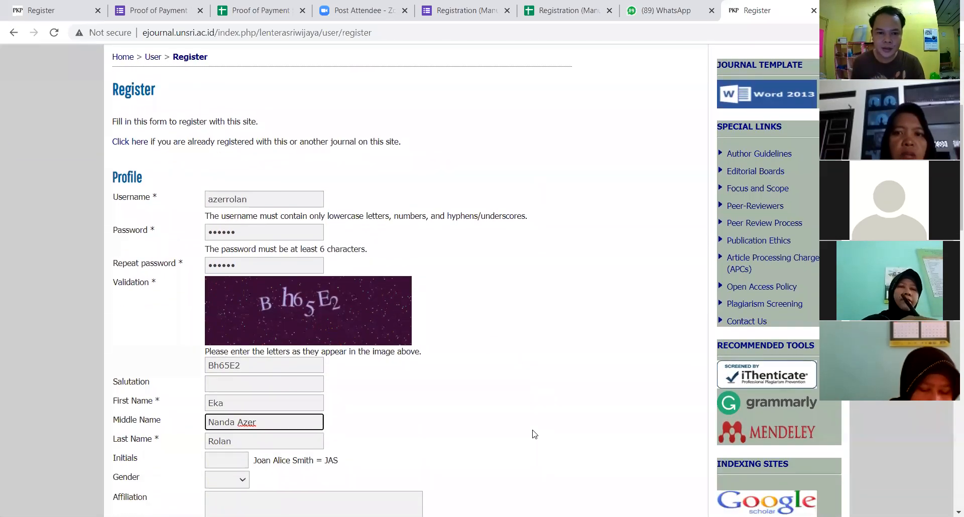
{"action": "scroll", "coordinate": [534, 430], "scroll_direction": "down", "scroll_amount": 1}
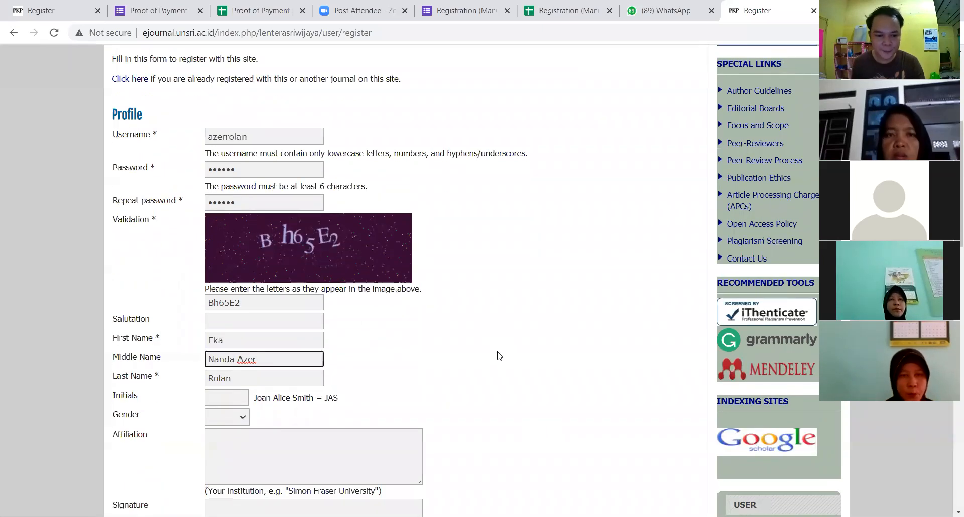
{"action": "scroll", "coordinate": [500, 357], "scroll_direction": "down", "scroll_amount": 1}
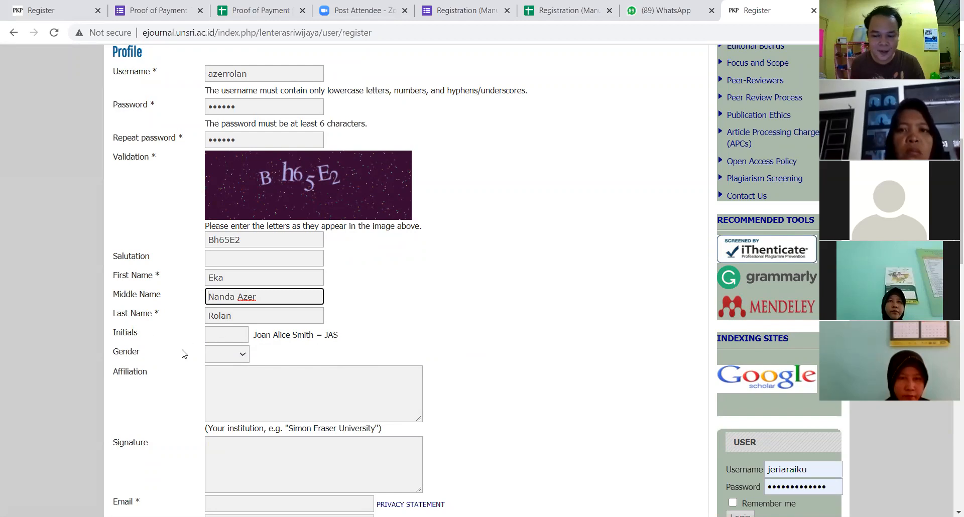
{"action": "left_click", "coordinate": [246, 358]}
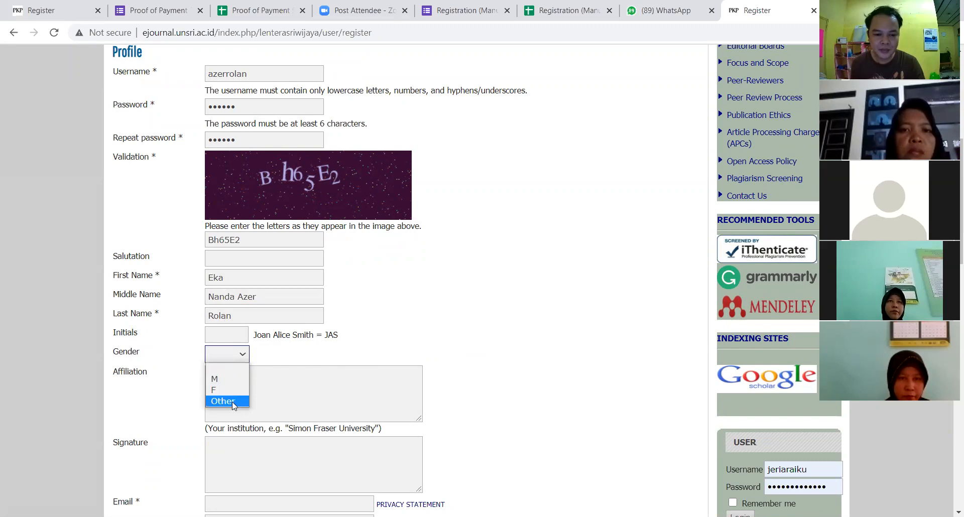
Step: Choose M for gender and enter 'Universitas Sriwijaya' as the affiliation
{"action": "left_click", "coordinate": [231, 380]}
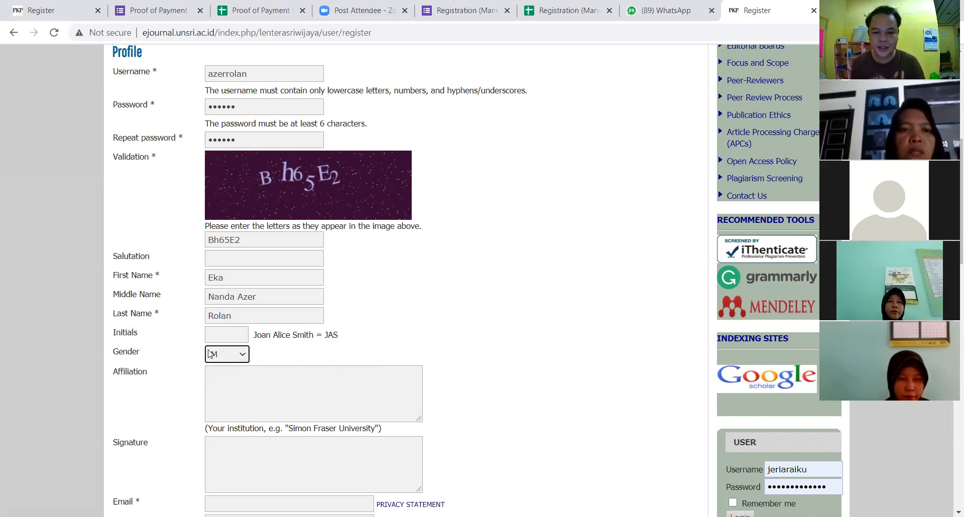
{"action": "scroll", "coordinate": [490, 345], "scroll_direction": "down", "scroll_amount": 1}
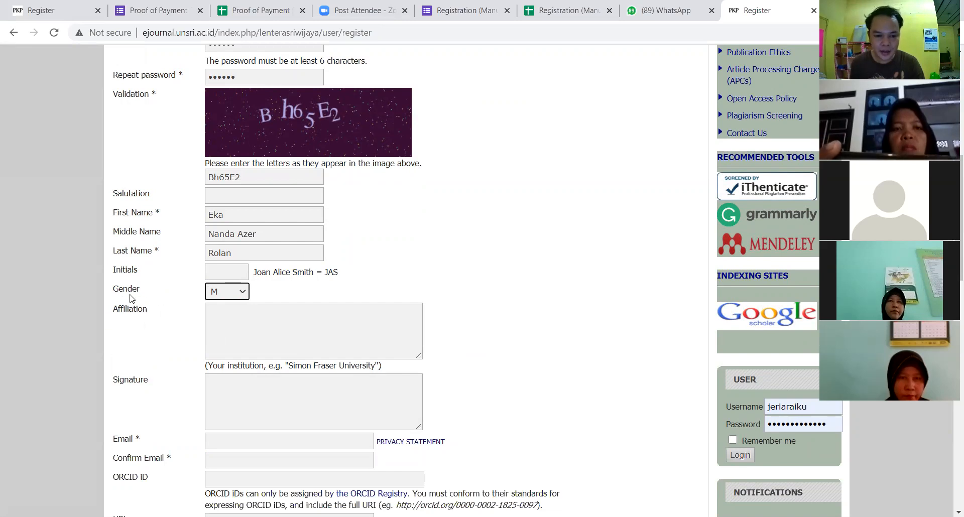
{"action": "left_click", "coordinate": [247, 331]}
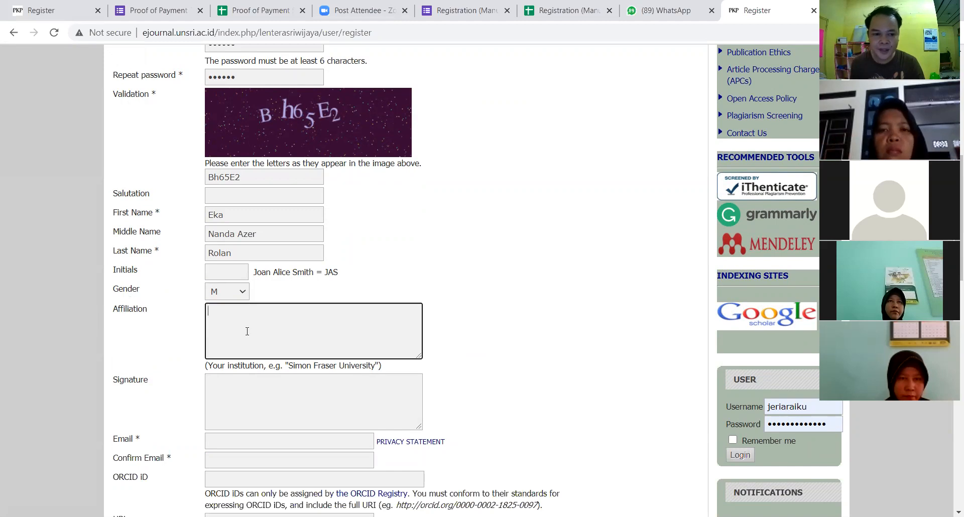
{"action": "type", "text": "Universitas Sriwijaya"}
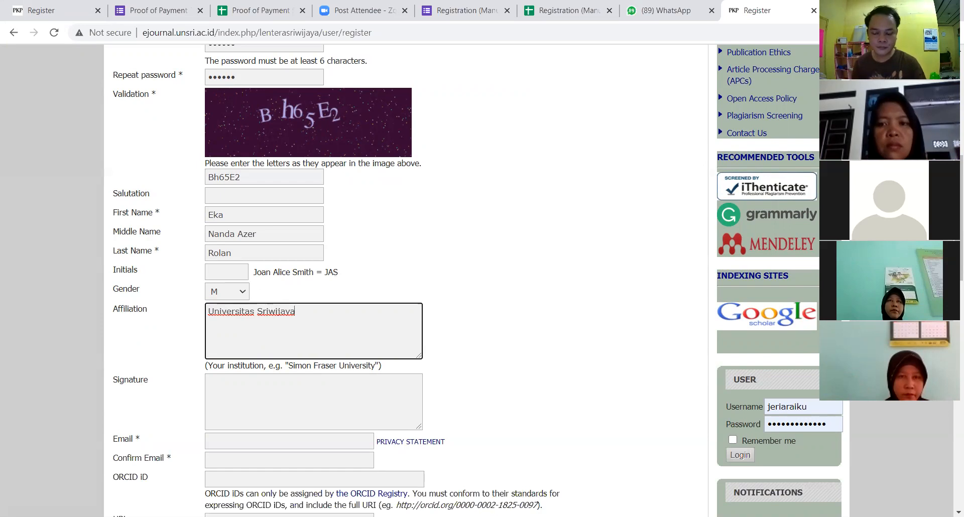
{"action": "scroll", "coordinate": [300, 452], "scroll_direction": "down", "scroll_amount": 1}
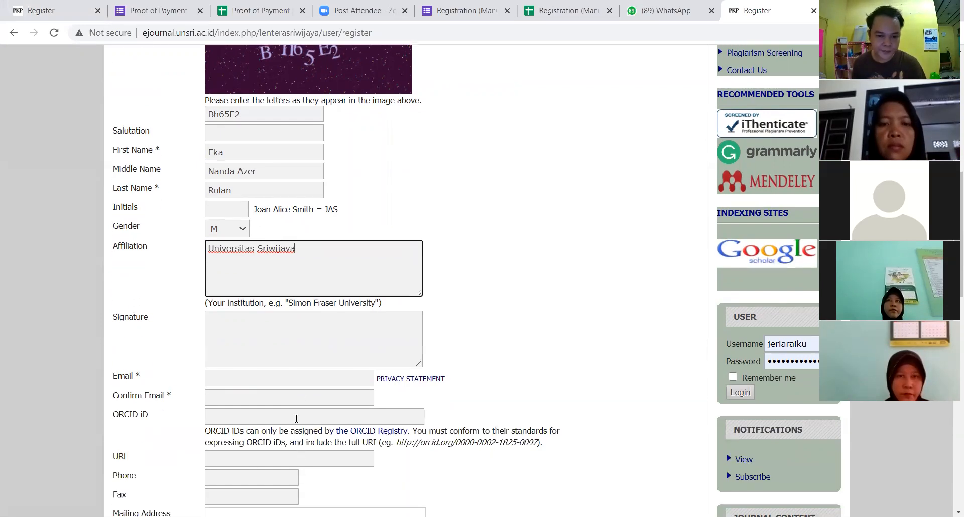
Step: Copy the e-mail message from the WhatsApp chat and paste it into the Email field
{"action": "left_click", "coordinate": [232, 379]}
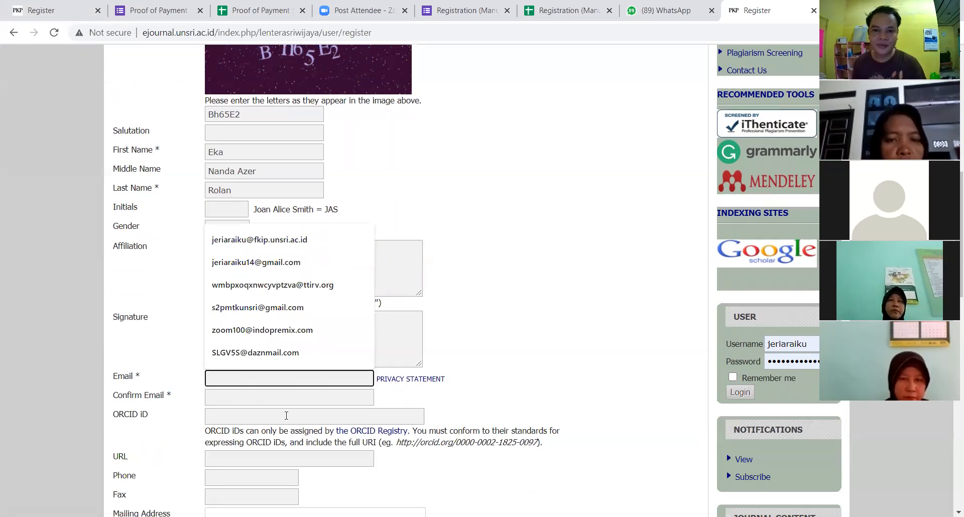
{"action": "left_click", "coordinate": [683, 14]}
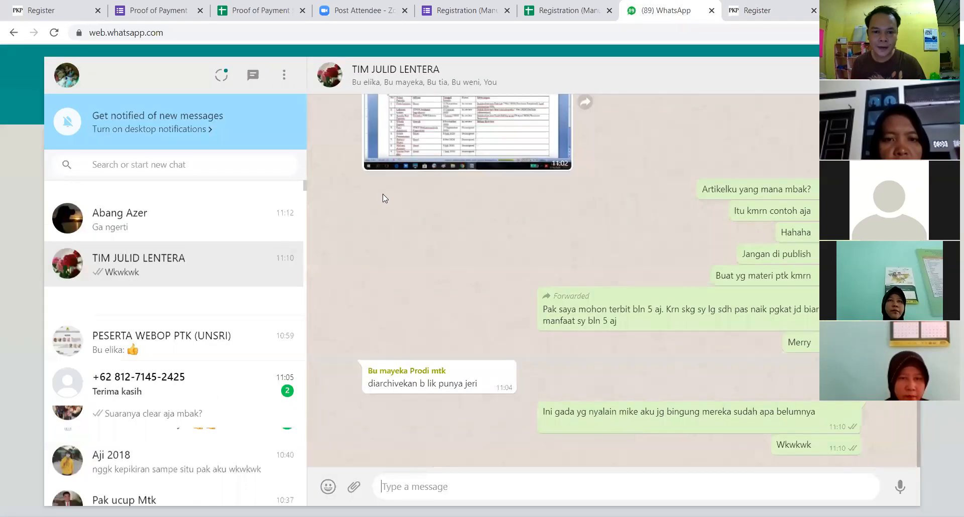
{"action": "left_click", "coordinate": [231, 247]}
{"action": "scroll", "coordinate": [474, 322], "scroll_direction": "up", "scroll_amount": 10}
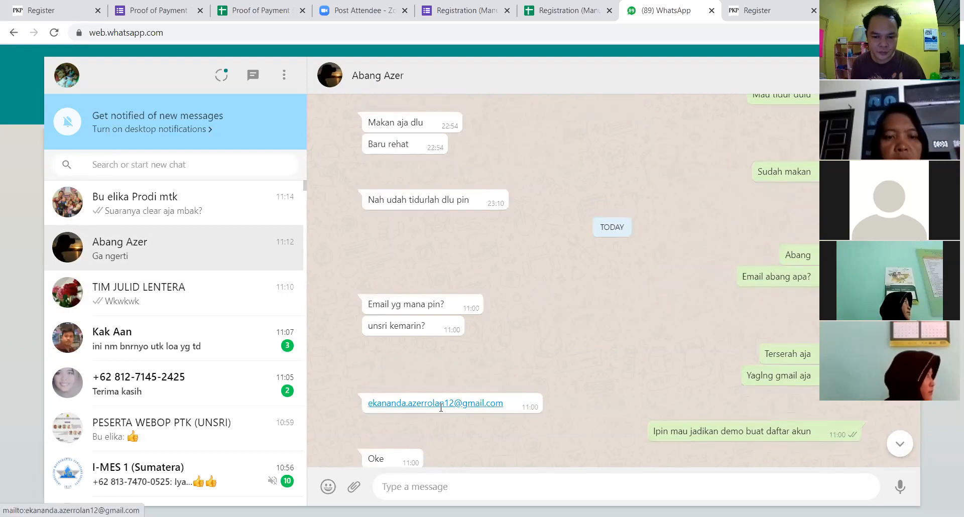
{"action": "left_click_drag", "start_coordinate": [353, 384], "coordinate": [512, 415]}
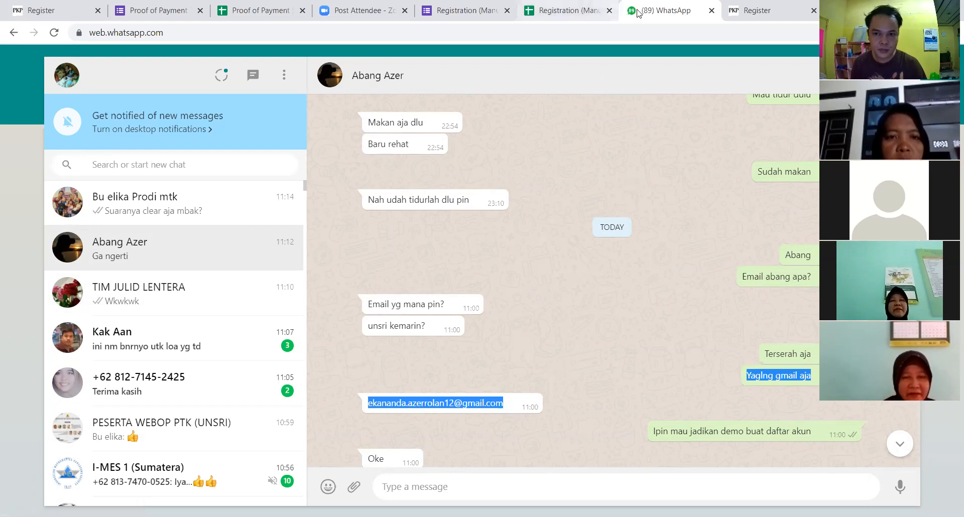
{"action": "left_click", "coordinate": [760, 11]}
{"action": "key", "text": "ctrl+v"}
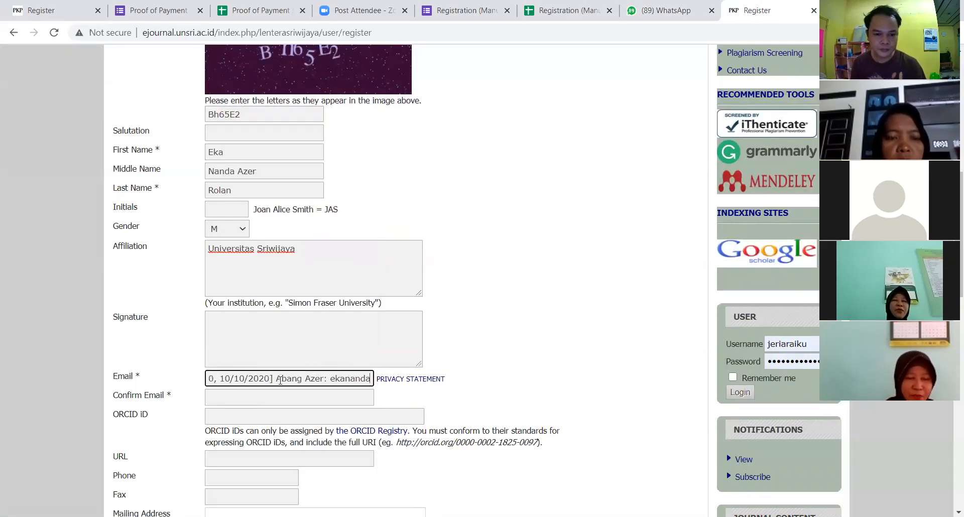
Step: Trim the Email field to just the author's address and retype it in Confirm Email
{"action": "left_click_drag", "start_coordinate": [331, 378], "coordinate": [192, 383]}
{"action": "key", "text": "BackSpace"}
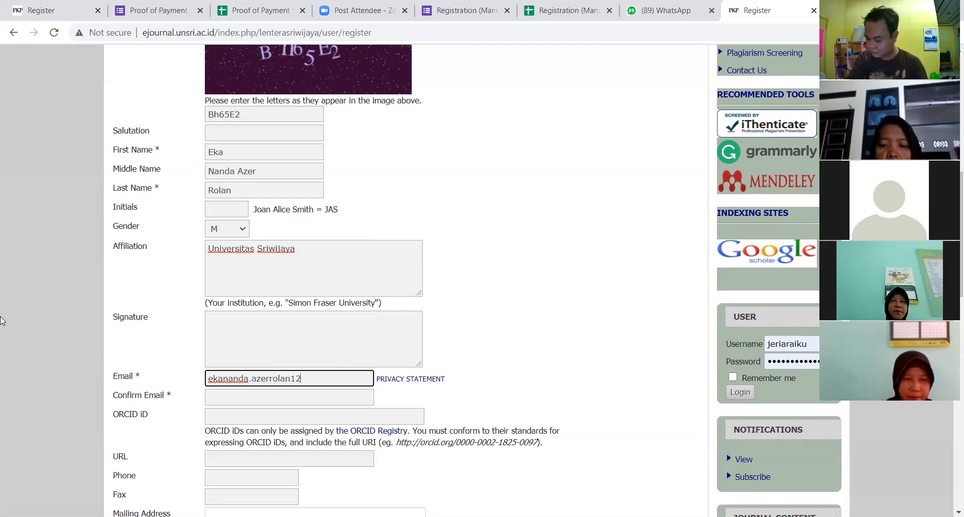
{"action": "type", "text": "@gma"}
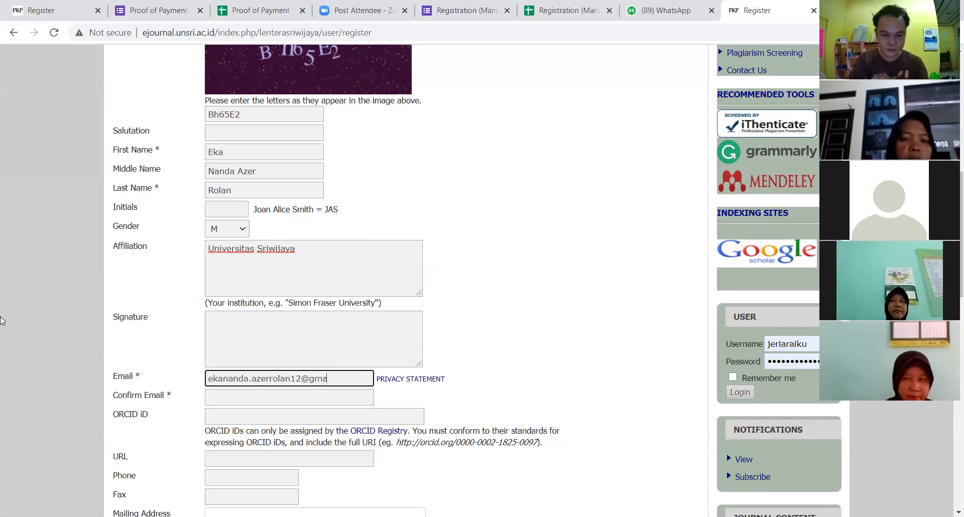
{"action": "type", "text": "il.com"}
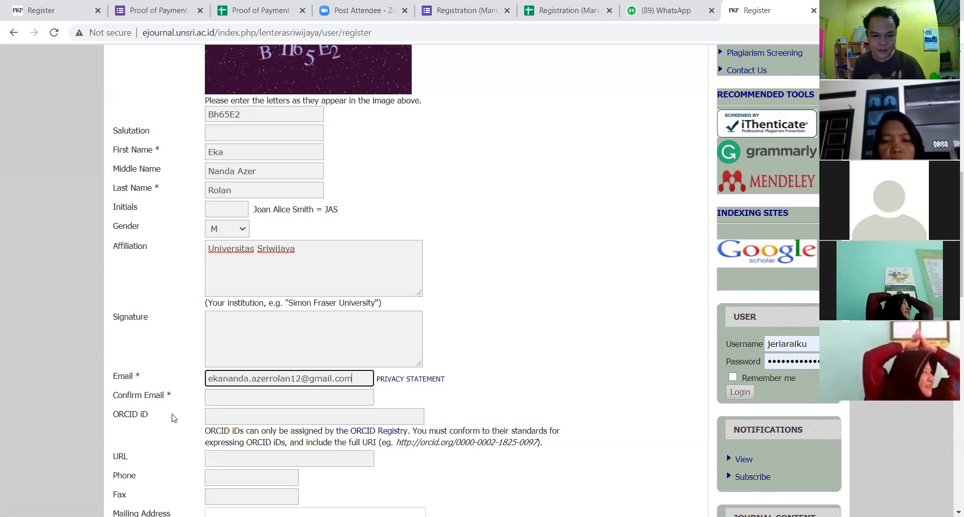
{"action": "left_click", "coordinate": [235, 397]}
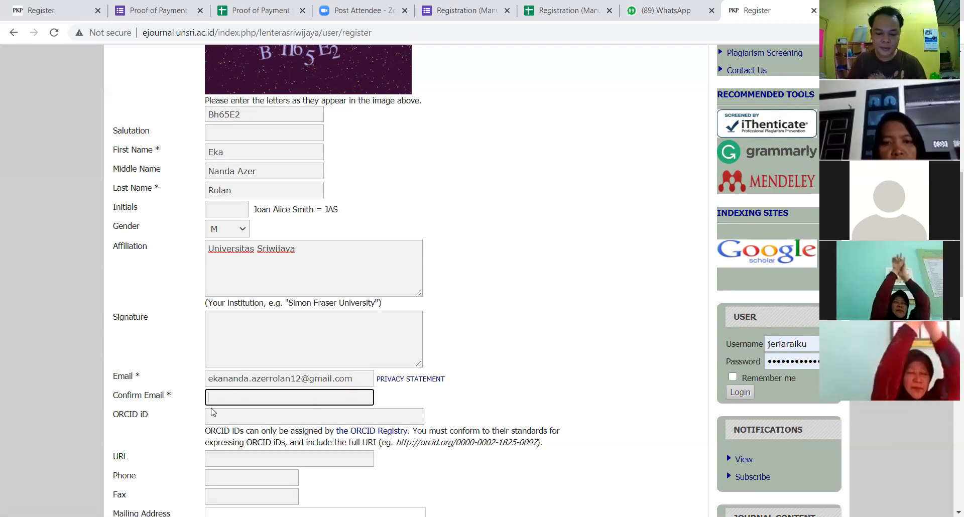
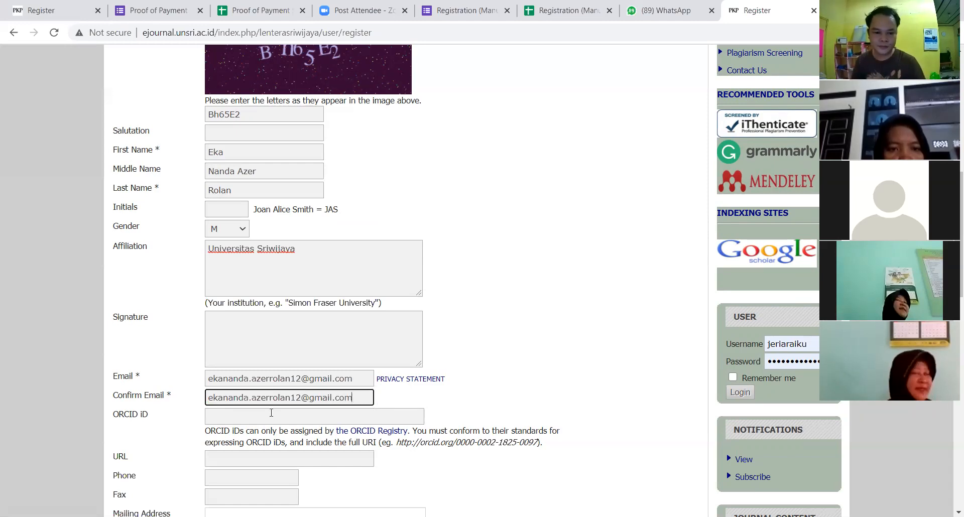
{"action": "scroll", "coordinate": [256, 405], "scroll_direction": "down", "scroll_amount": 1}
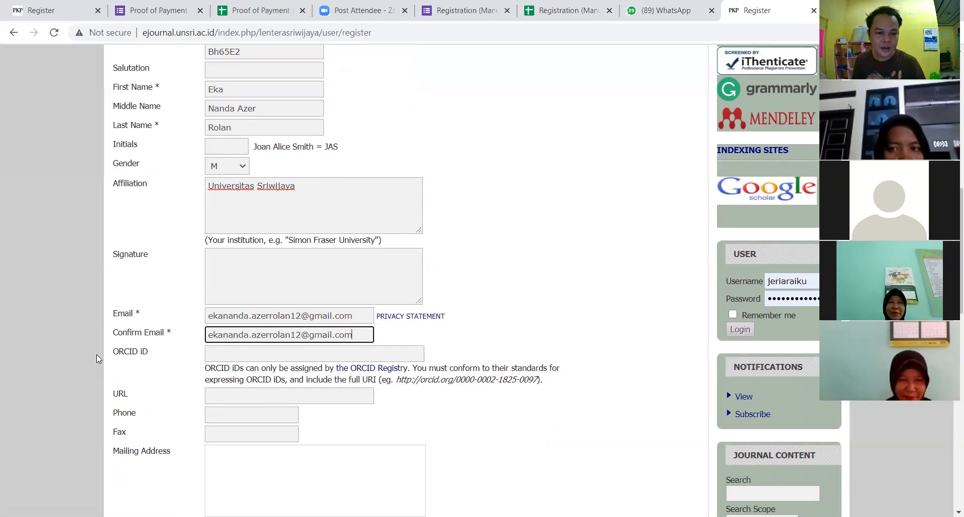
{"action": "left_click", "coordinate": [226, 352]}
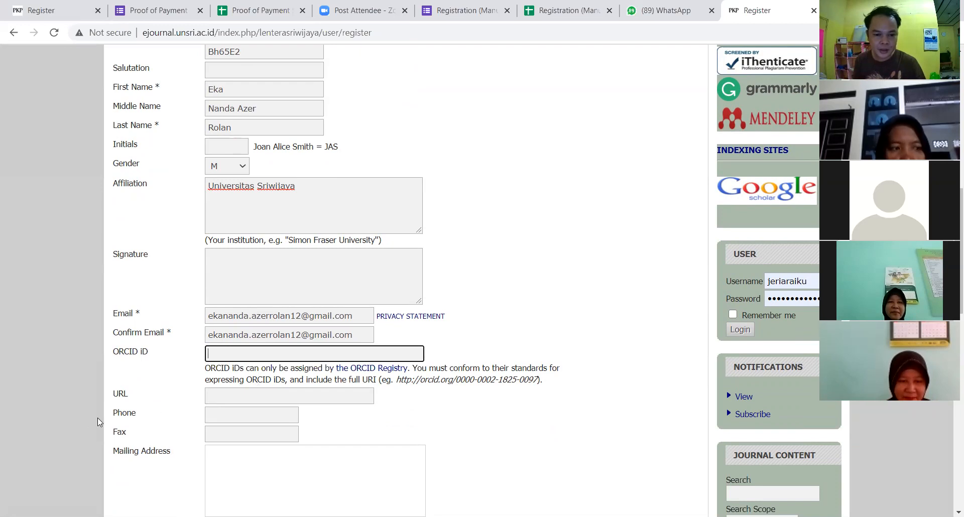
Step: Enter the registrant's phone number and tick the send-confirmation-email option
{"action": "left_click", "coordinate": [215, 421]}
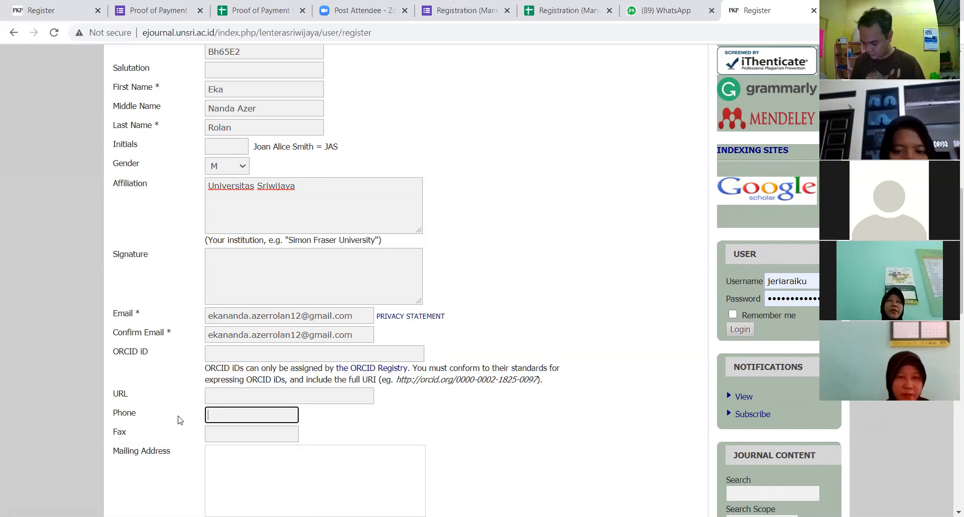
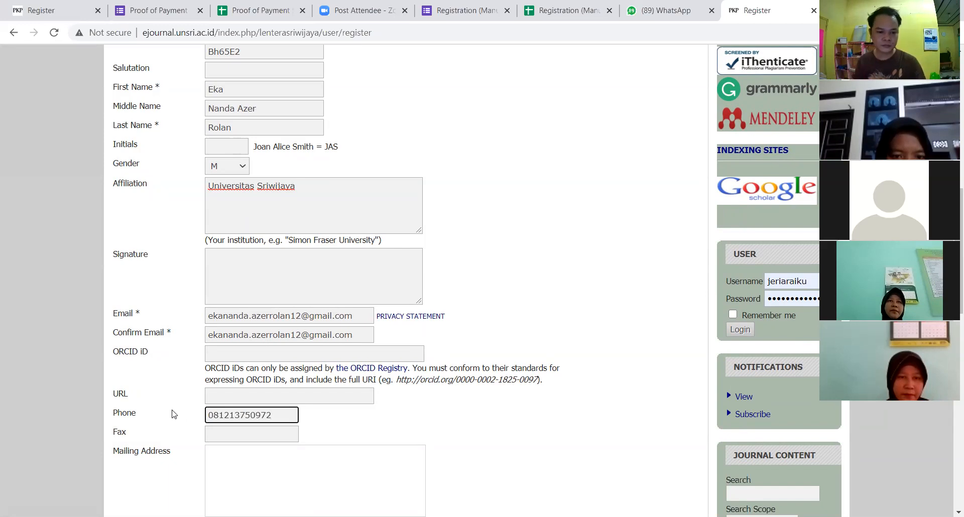
{"action": "left_click", "coordinate": [260, 430]}
{"action": "scroll", "coordinate": [252, 431], "scroll_direction": "down", "scroll_amount": 1}
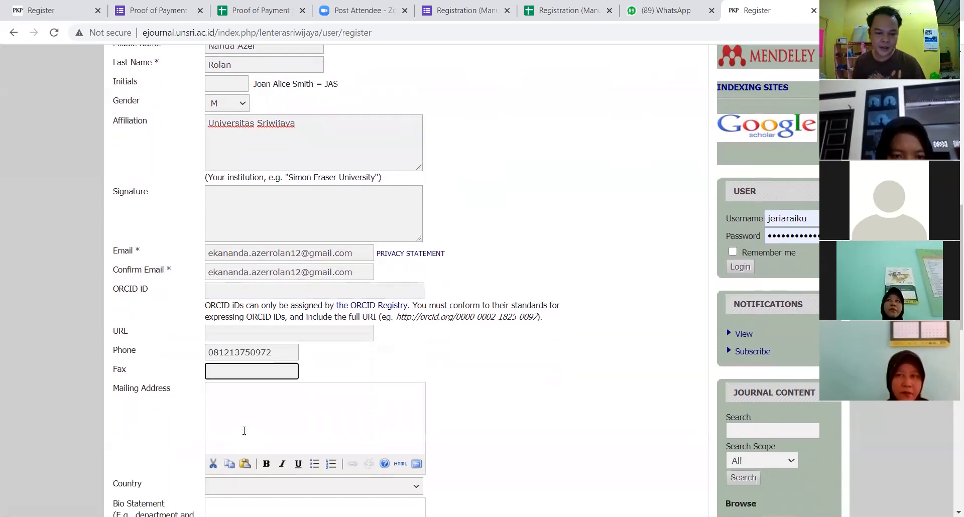
{"action": "left_click", "coordinate": [239, 416]}
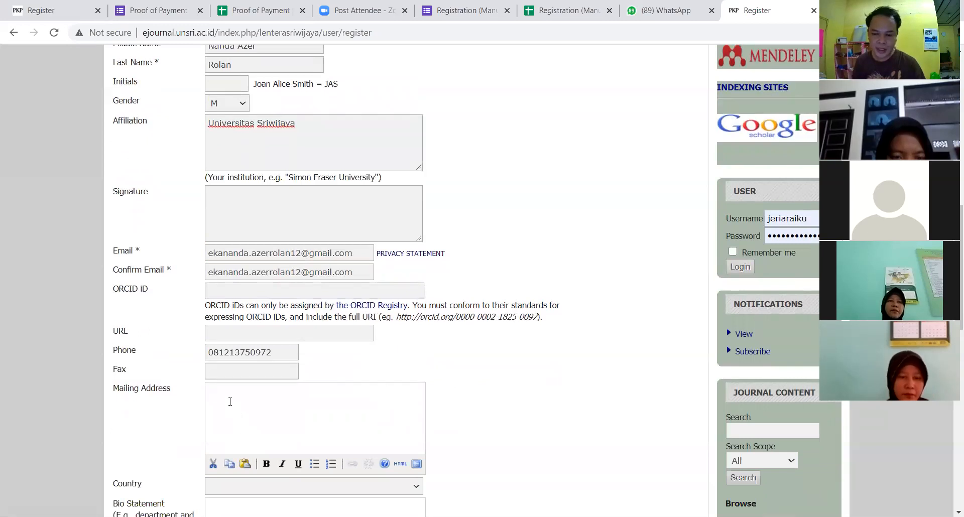
{"action": "scroll", "coordinate": [287, 413], "scroll_direction": "down", "scroll_amount": 1}
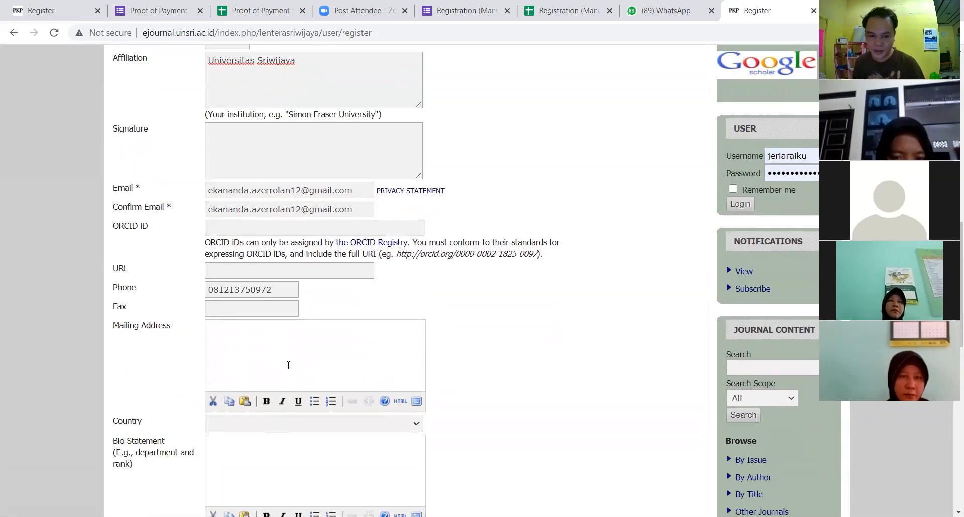
{"action": "scroll", "coordinate": [268, 348], "scroll_direction": "down", "scroll_amount": 1}
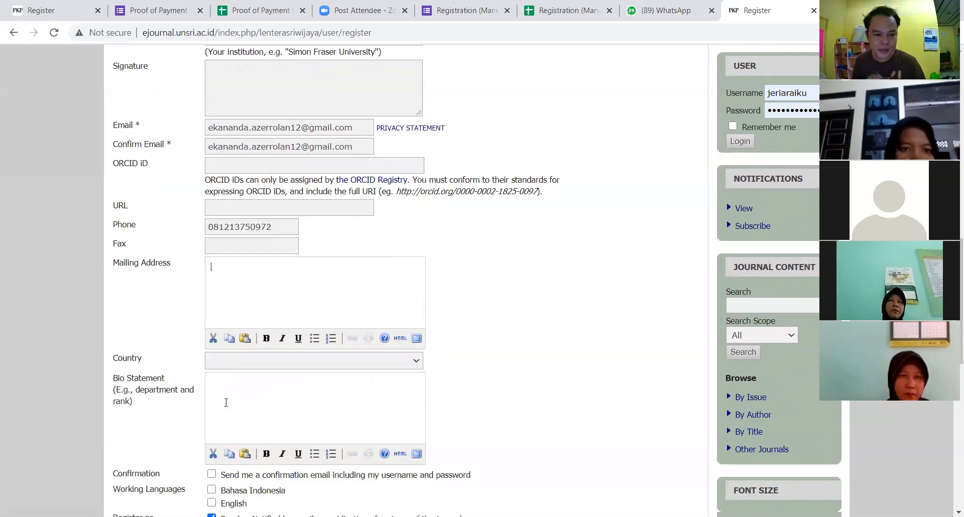
{"action": "scroll", "coordinate": [243, 400], "scroll_direction": "down", "scroll_amount": 1}
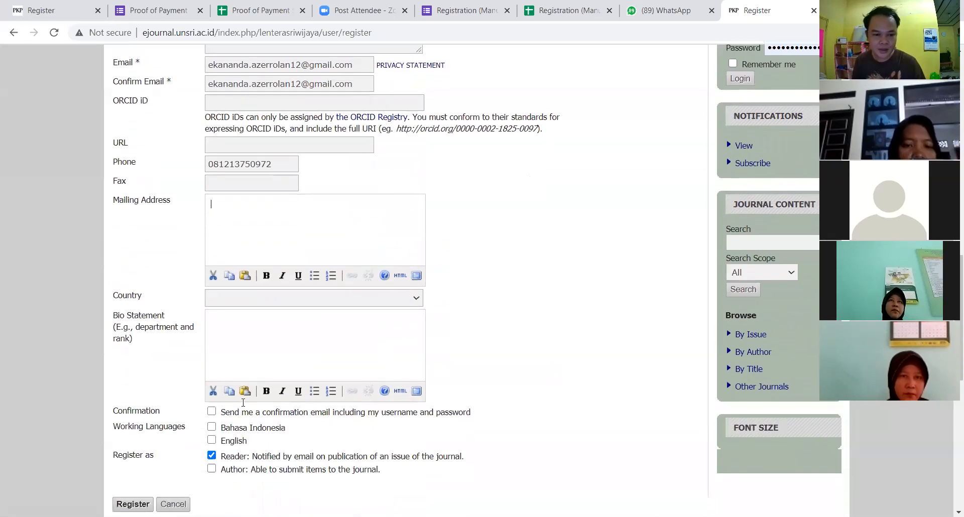
{"action": "left_click", "coordinate": [212, 411]}
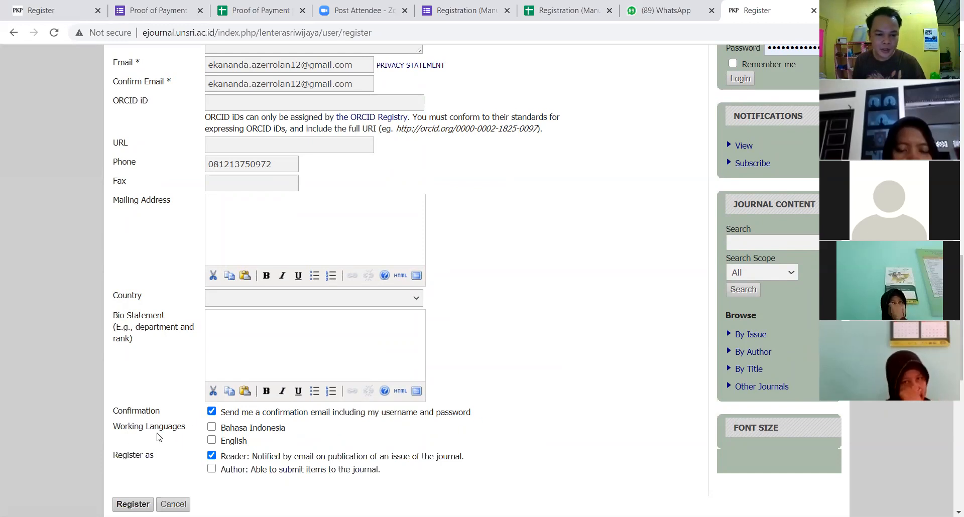
Step: Select Bahasa Indonesia and English as working languages, register as Author instead of Reader, and submit
{"action": "left_click", "coordinate": [213, 428]}
{"action": "left_click", "coordinate": [213, 441]}
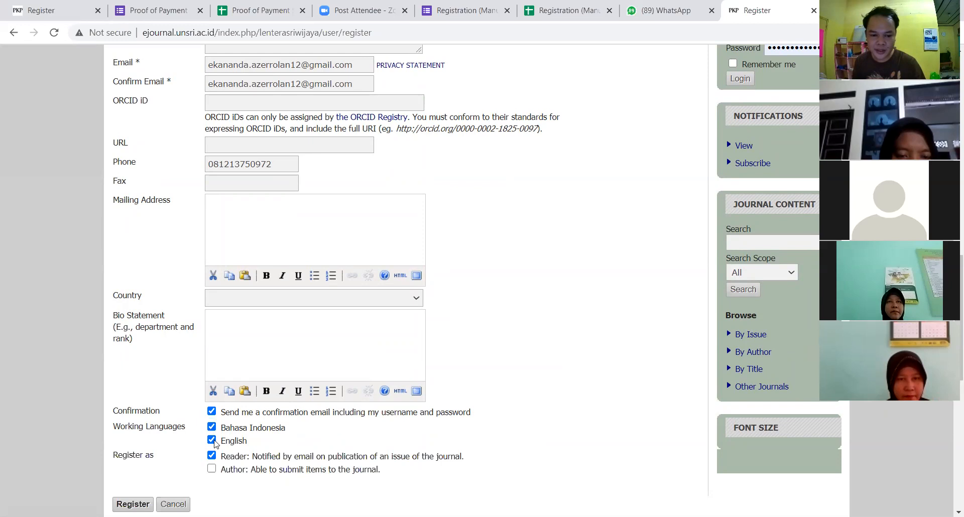
{"action": "left_click", "coordinate": [213, 440]}
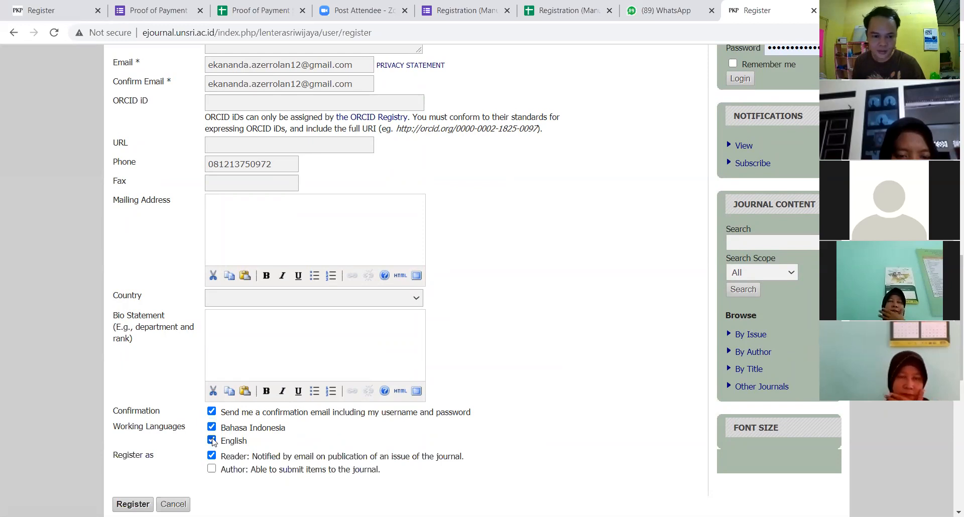
{"action": "left_click", "coordinate": [212, 427]}
{"action": "left_click", "coordinate": [212, 427]}
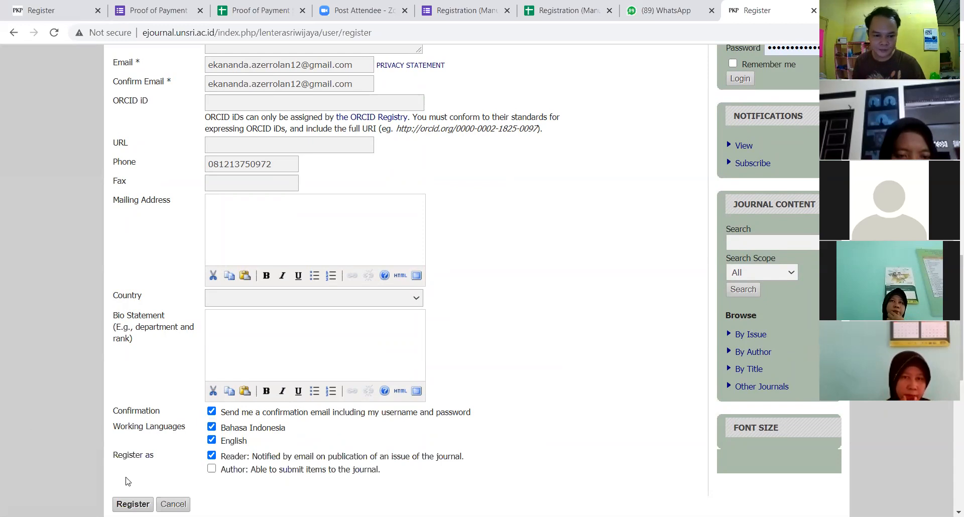
{"action": "left_click", "coordinate": [212, 469]}
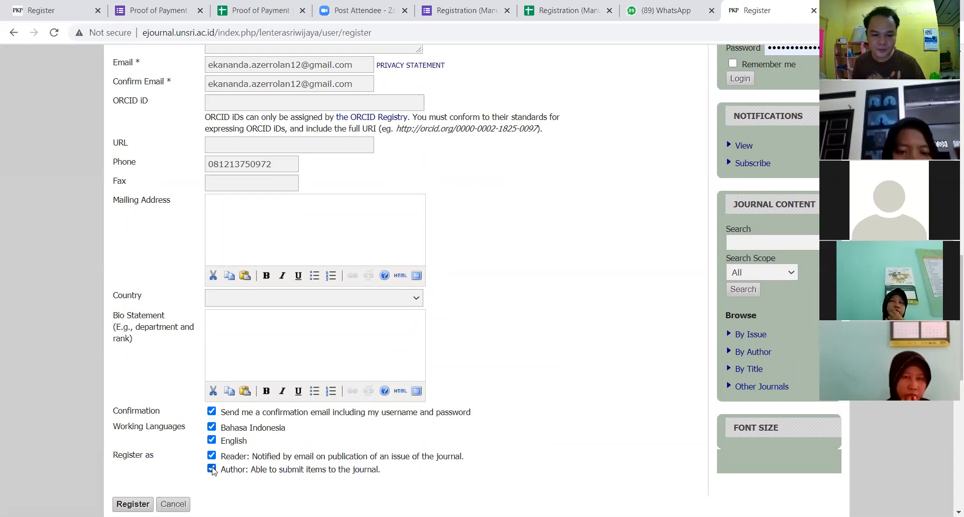
{"action": "left_click", "coordinate": [212, 456]}
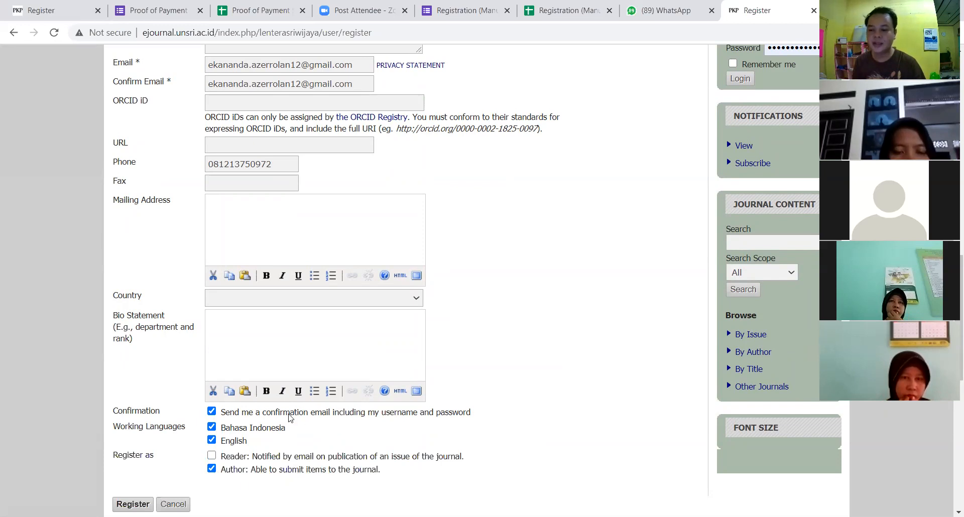
{"action": "scroll", "coordinate": [215, 417], "scroll_direction": "down", "scroll_amount": 1}
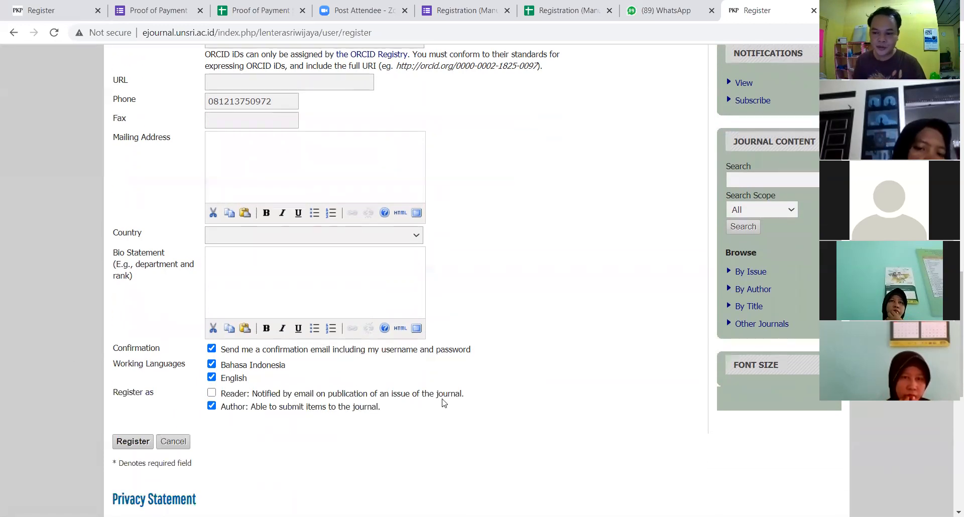
{"action": "left_click", "coordinate": [127, 449]}
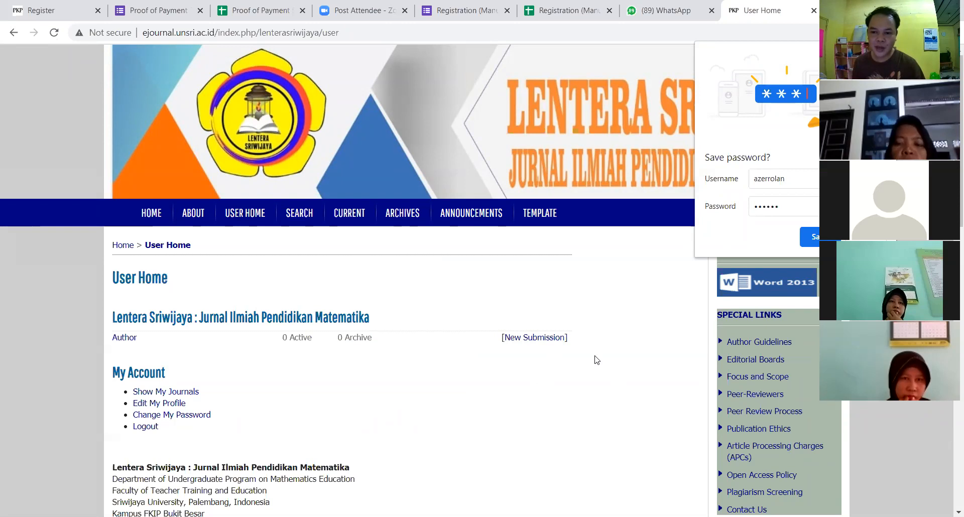
Step: Save the new account's login in Chrome's save-password prompt
{"action": "left_click", "coordinate": [806, 237]}
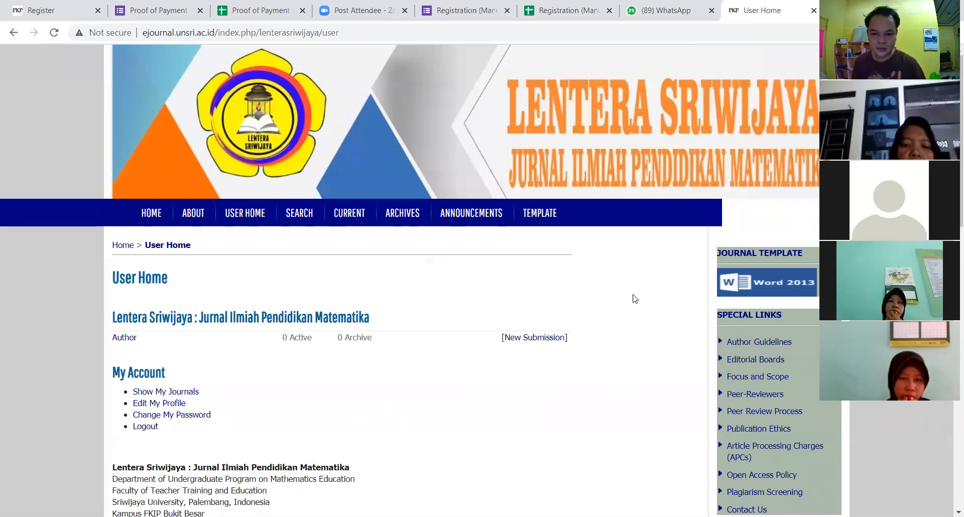
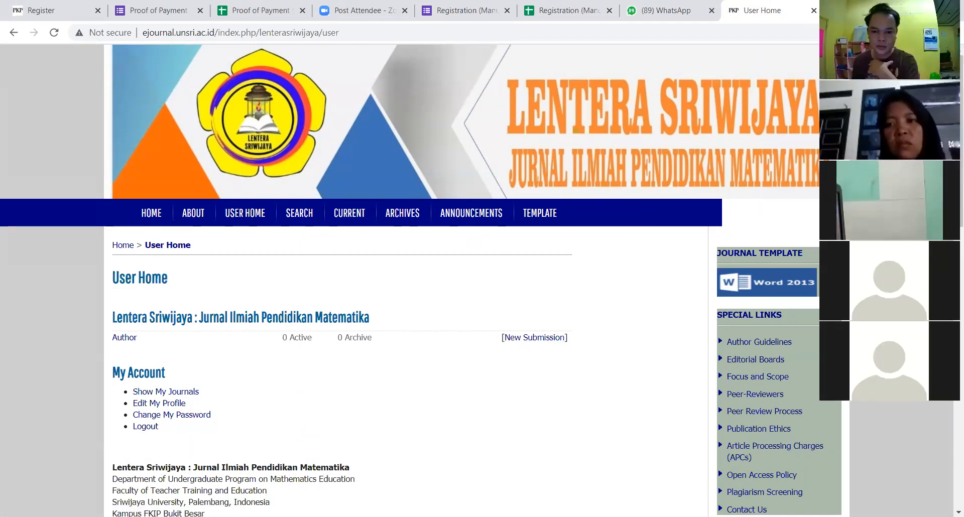
Step: Start a new manuscript submission to Lentera Sriwijaya under the Author role
{"action": "left_click", "coordinate": [548, 341]}
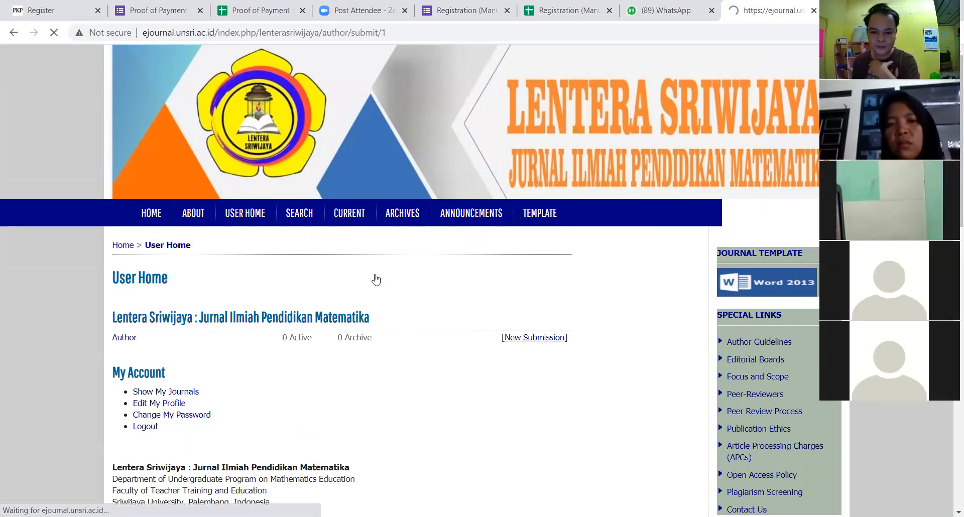
Step: Tick all six checklist items: not previously published, accepted format, URLs, formatting, guidelines, blind review
{"action": "scroll", "coordinate": [348, 296], "scroll_direction": "down", "scroll_amount": 1}
{"action": "scroll", "coordinate": [348, 296], "scroll_direction": "down", "scroll_amount": 2}
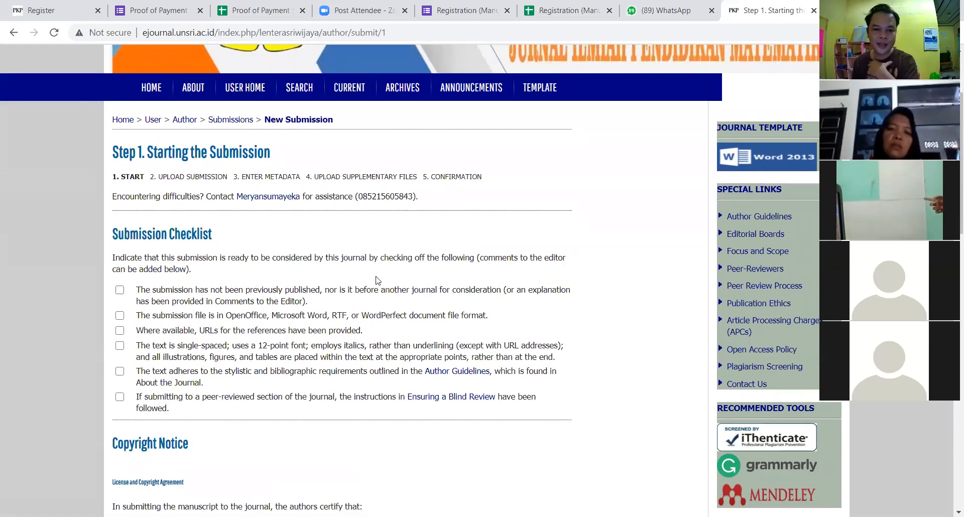
{"action": "scroll", "coordinate": [377, 280], "scroll_direction": "down", "scroll_amount": 1}
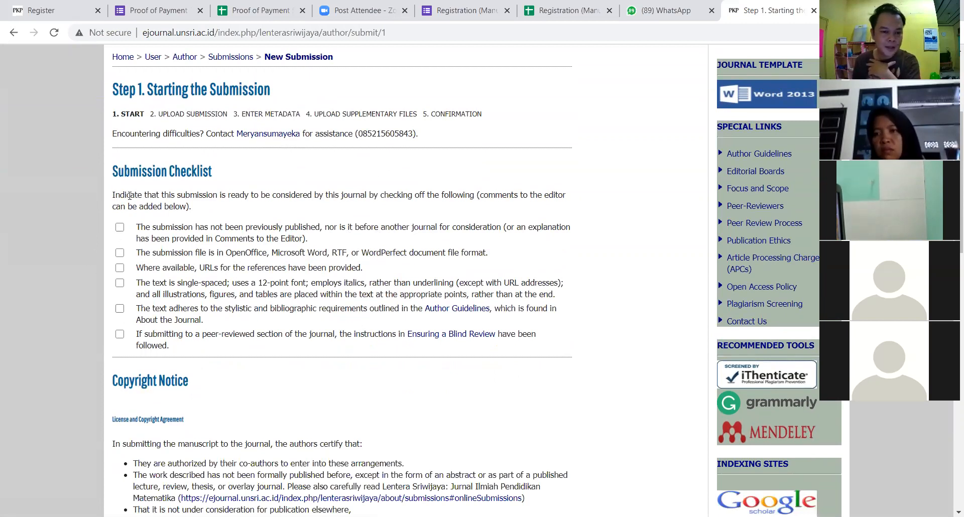
{"action": "left_click", "coordinate": [119, 227]}
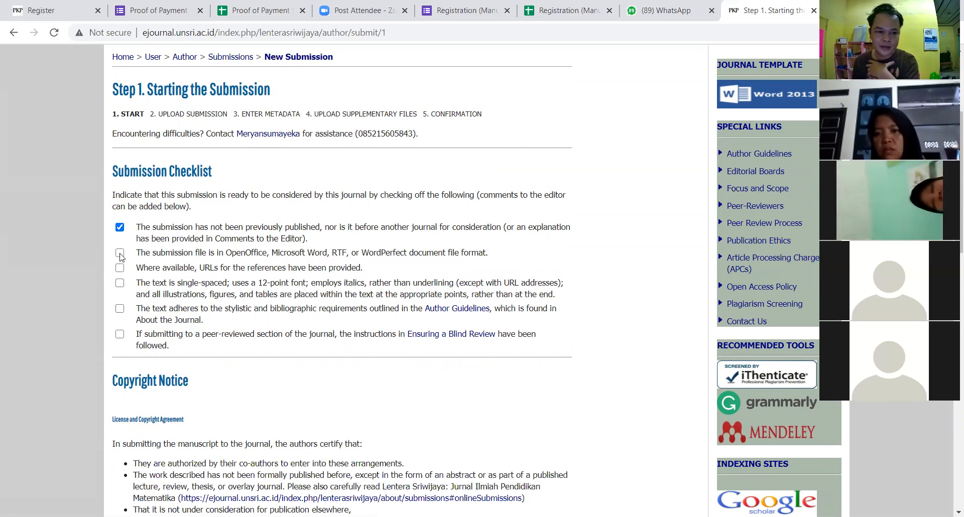
{"action": "left_click", "coordinate": [120, 254]}
{"action": "left_click", "coordinate": [120, 268]}
{"action": "left_click", "coordinate": [121, 283]}
{"action": "left_click", "coordinate": [121, 308]}
{"action": "left_click", "coordinate": [120, 334]}
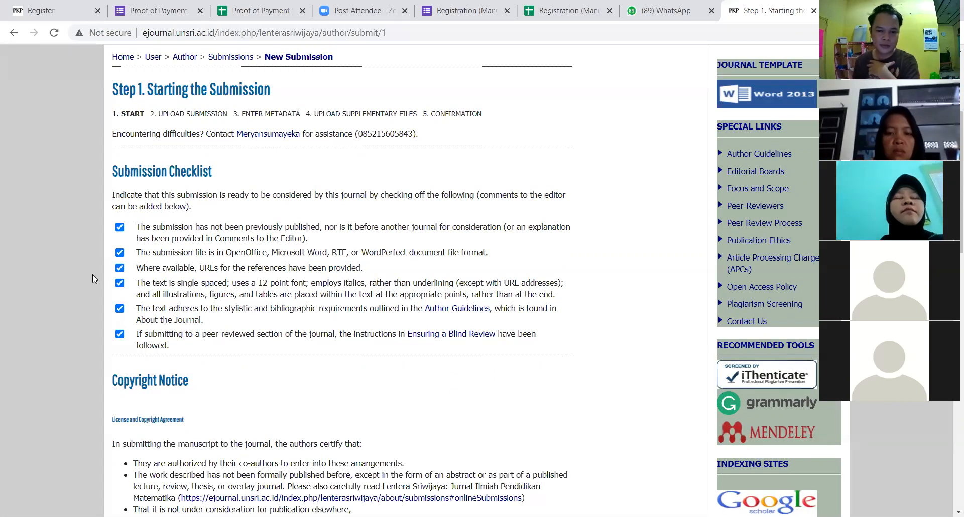
{"action": "scroll", "coordinate": [245, 277], "scroll_direction": "down", "scroll_amount": 5}
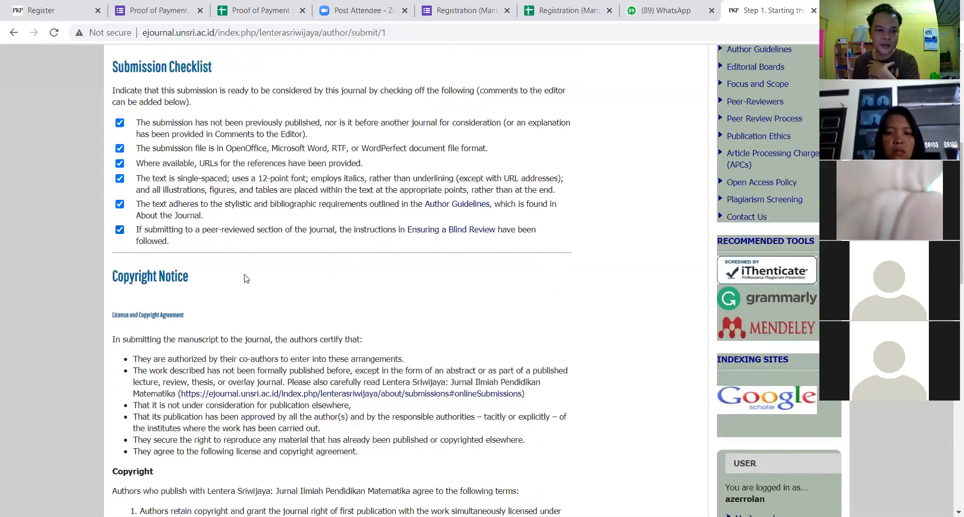
{"action": "scroll", "coordinate": [245, 275], "scroll_direction": "down", "scroll_amount": 2}
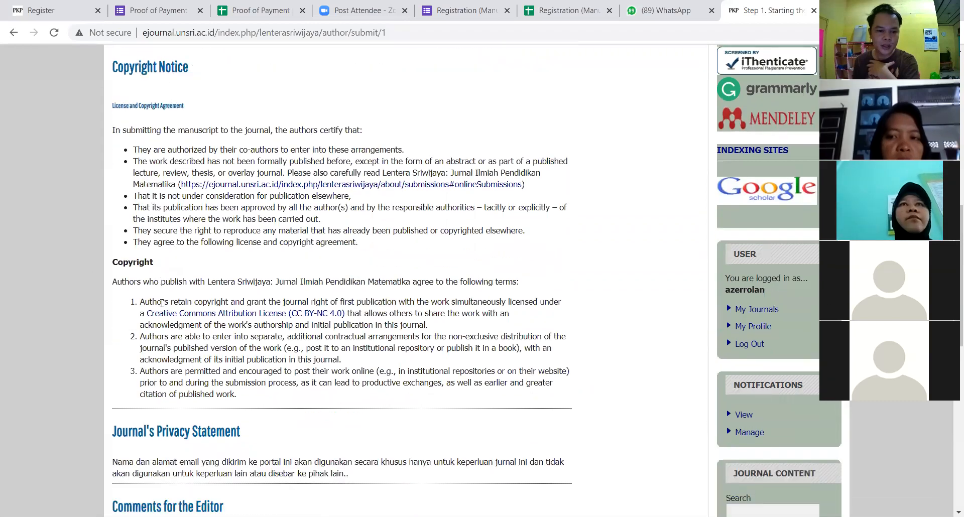
{"action": "scroll", "coordinate": [301, 320], "scroll_direction": "down", "scroll_amount": 4}
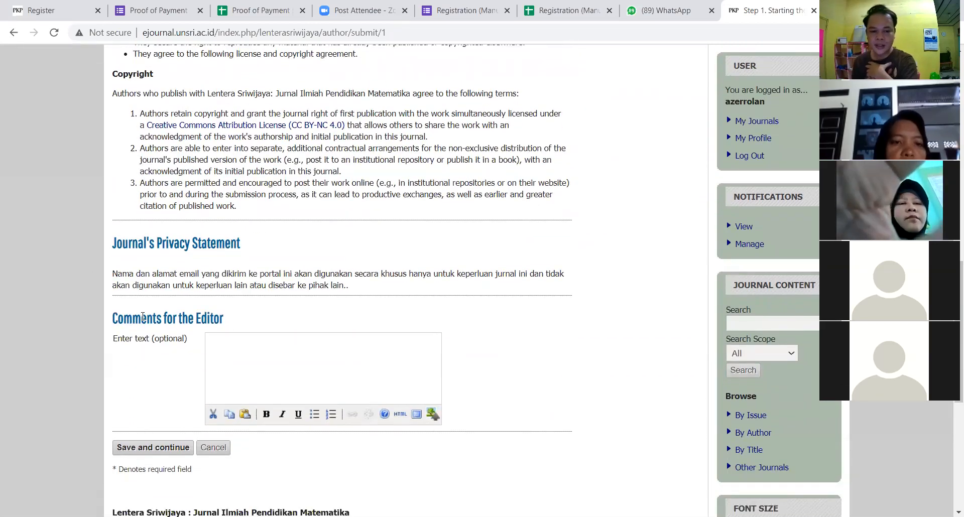
Step: Comment to the editor 'saya harap artikelnya dapat diterbitkan pada edisi volume 3 nomor 1.' and save Step 1
{"action": "left_click", "coordinate": [260, 343]}
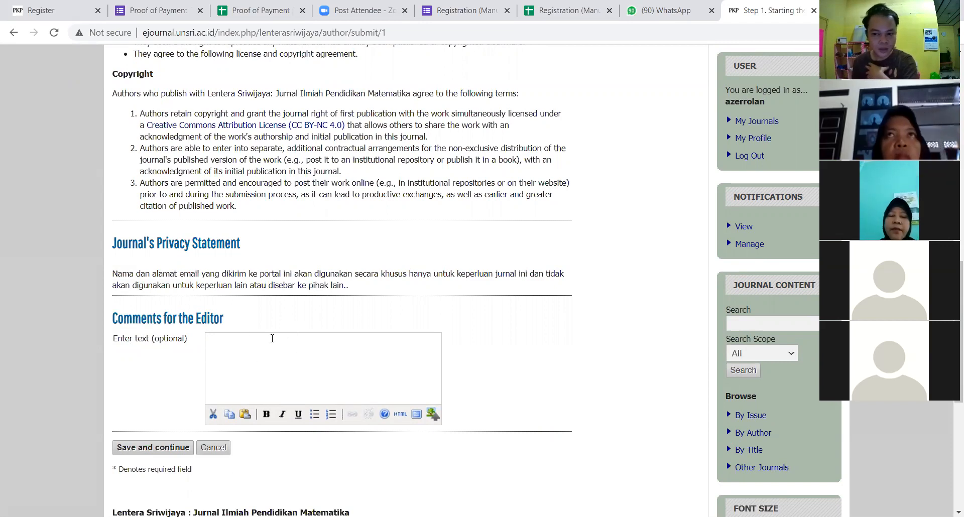
{"action": "scroll", "coordinate": [271, 339], "scroll_direction": "up", "scroll_amount": 5}
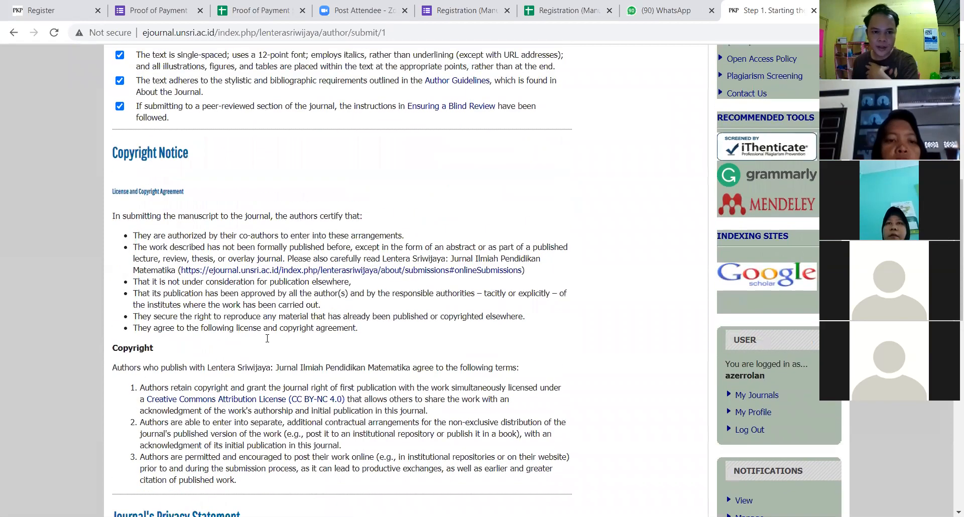
{"action": "scroll", "coordinate": [267, 338], "scroll_direction": "up", "scroll_amount": 1}
{"action": "scroll", "coordinate": [261, 351], "scroll_direction": "down", "scroll_amount": 5}
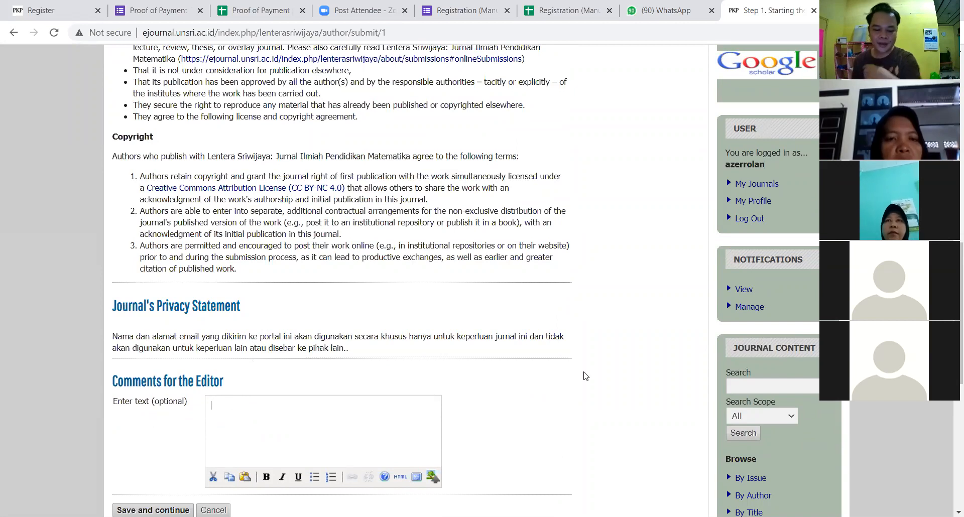
{"action": "type", "text": "saya ha"}
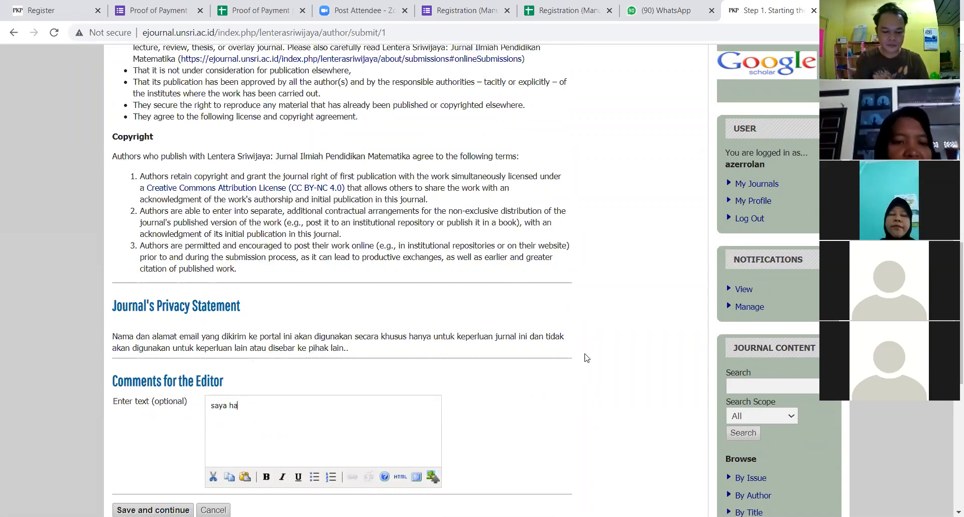
{"action": "type", "text": "rap artikelnya dapat diterbi"}
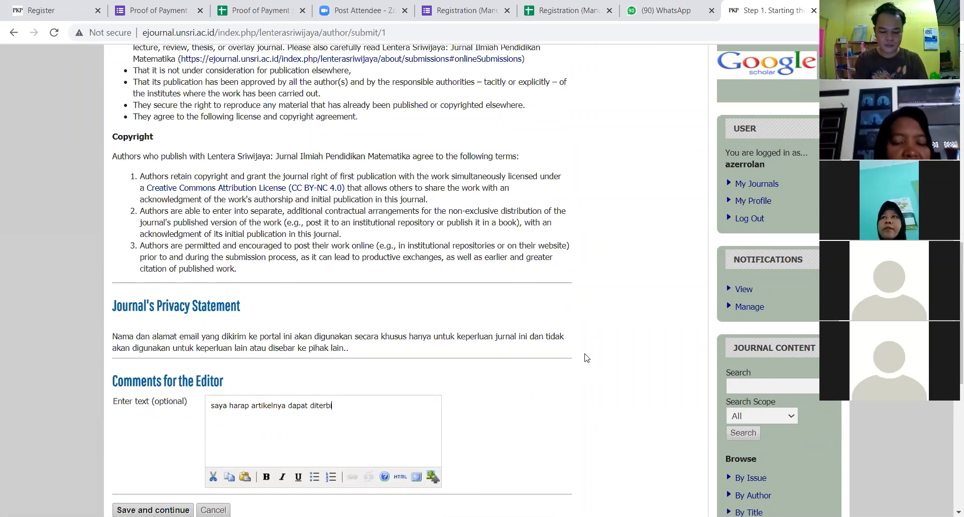
{"action": "type", "text": "tkan pada edisi "}
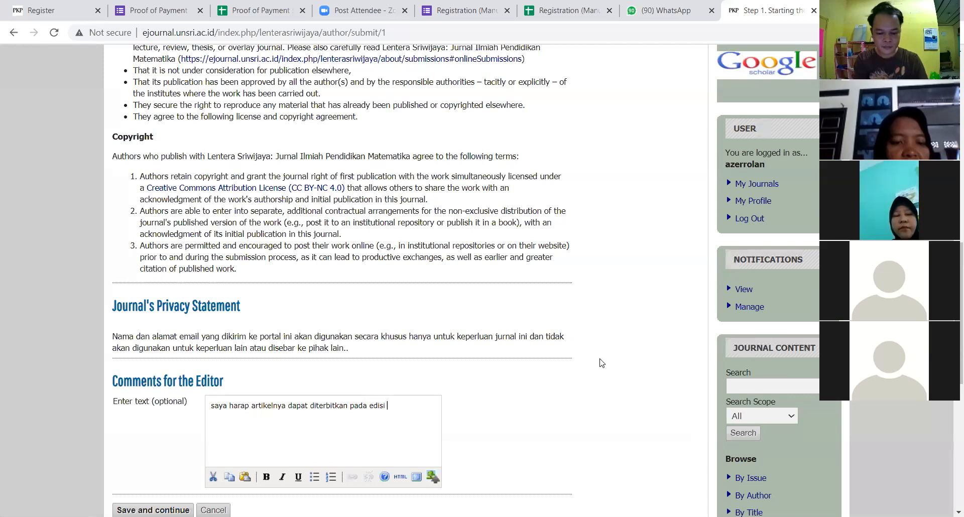
{"action": "type", "text": "volume 3"}
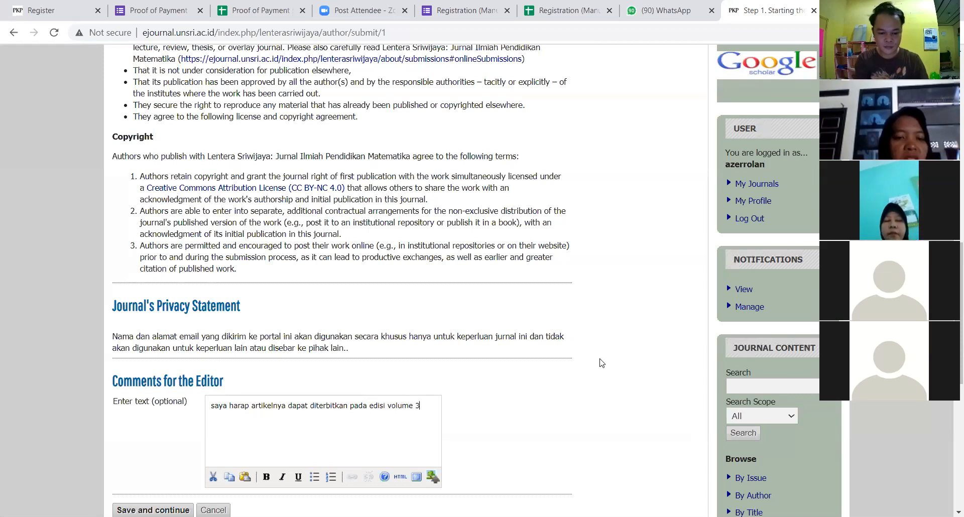
{"action": "type", "text": " nomor 1"}
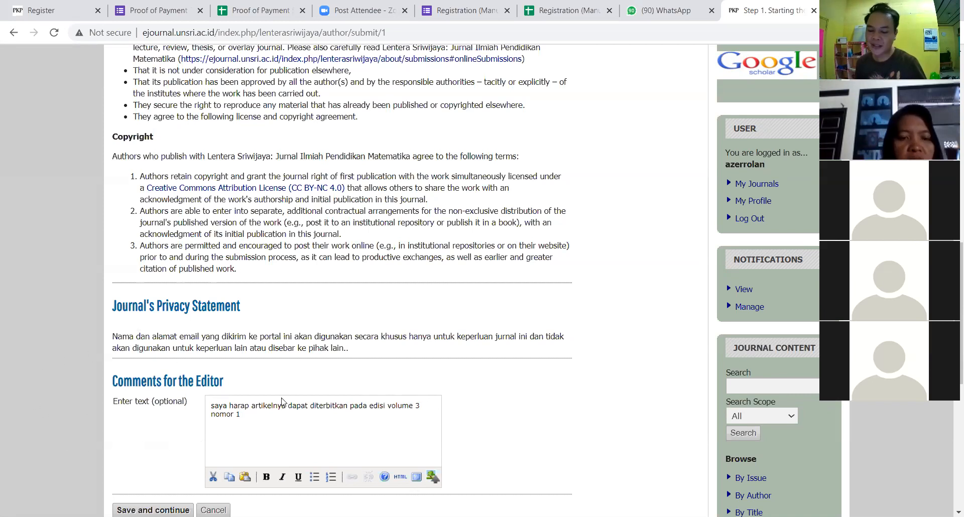
{"action": "type", "text": "."}
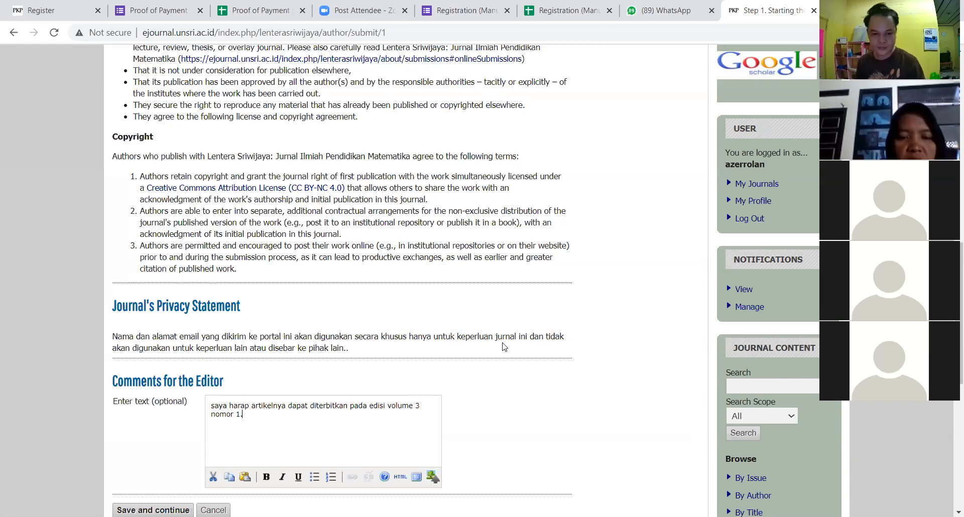
{"action": "scroll", "coordinate": [504, 346], "scroll_direction": "down", "scroll_amount": 2}
{"action": "scroll", "coordinate": [435, 200], "scroll_direction": "up", "scroll_amount": 10}
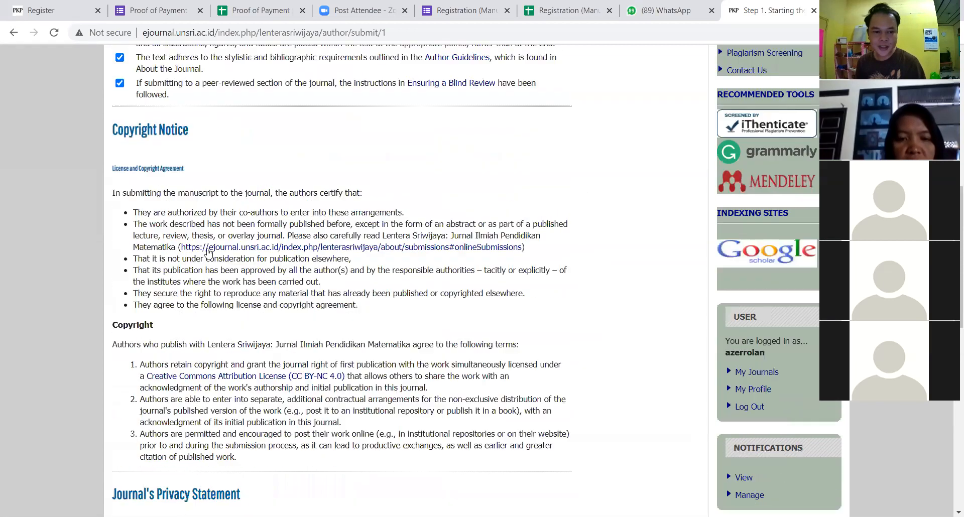
{"action": "scroll", "coordinate": [140, 273], "scroll_direction": "down", "scroll_amount": 10}
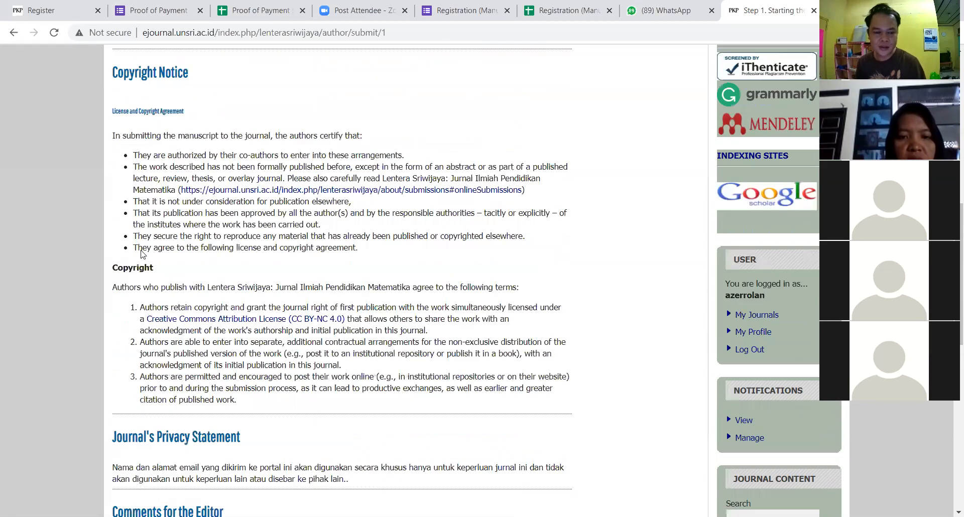
{"action": "left_click", "coordinate": [137, 385]}
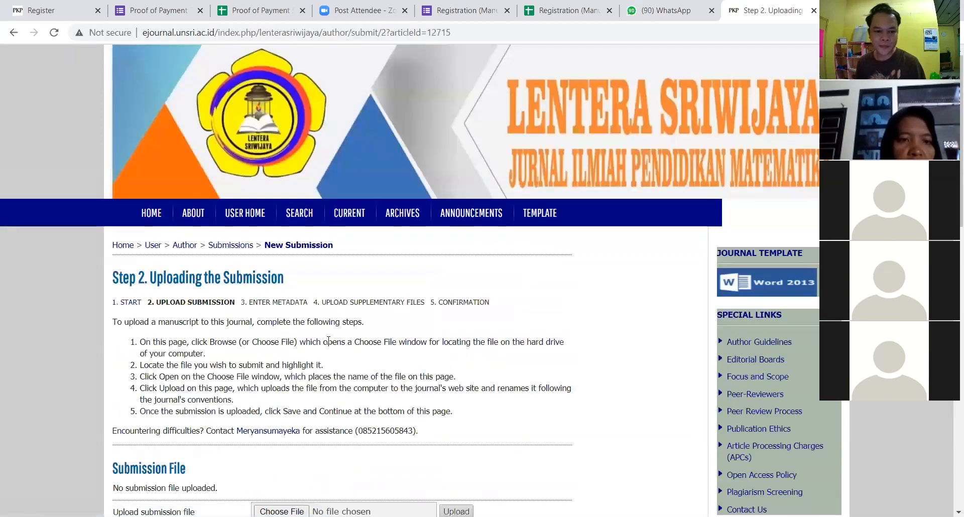
{"action": "scroll", "coordinate": [311, 352], "scroll_direction": "down", "scroll_amount": 3}
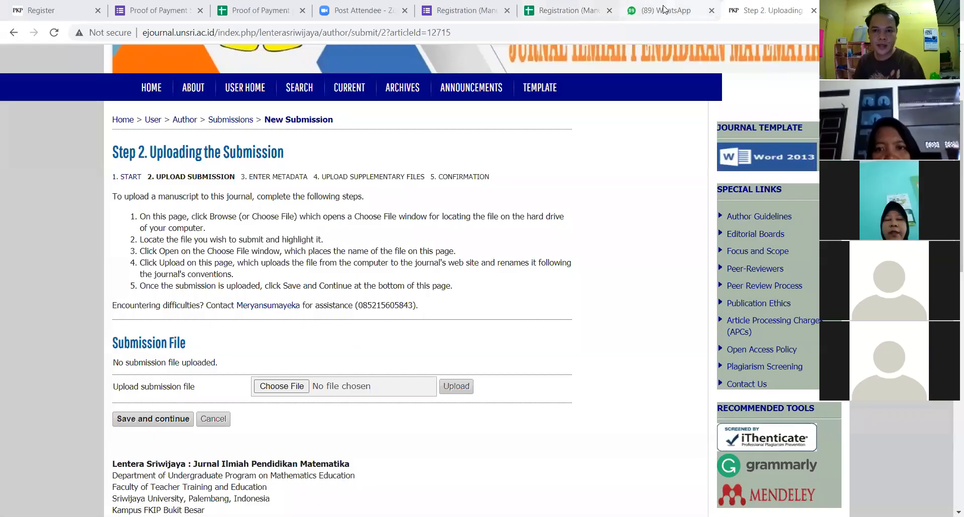
Step: Open the latest photo in the PESERTA WEBOP PTK (UNSRI) WhatsApp group full size
{"action": "left_click", "coordinate": [663, 9]}
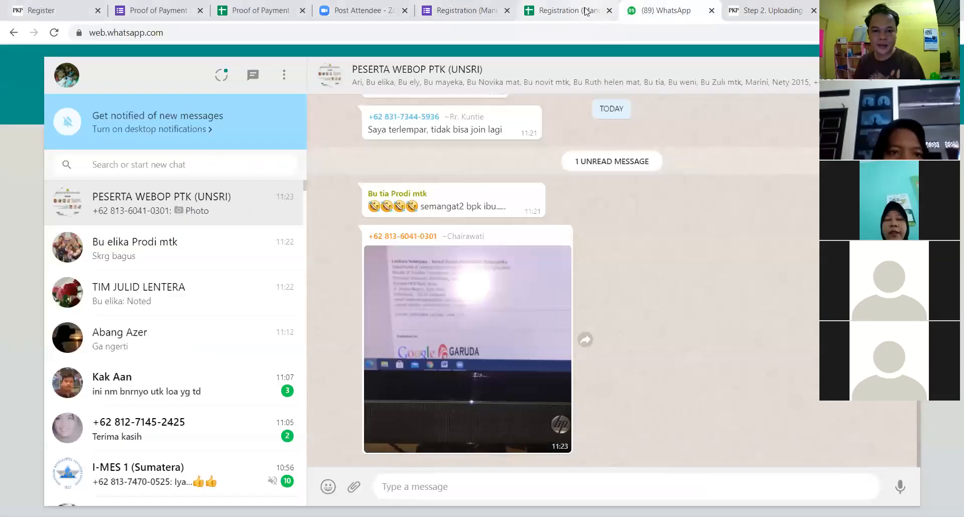
{"action": "left_click", "coordinate": [463, 364]}
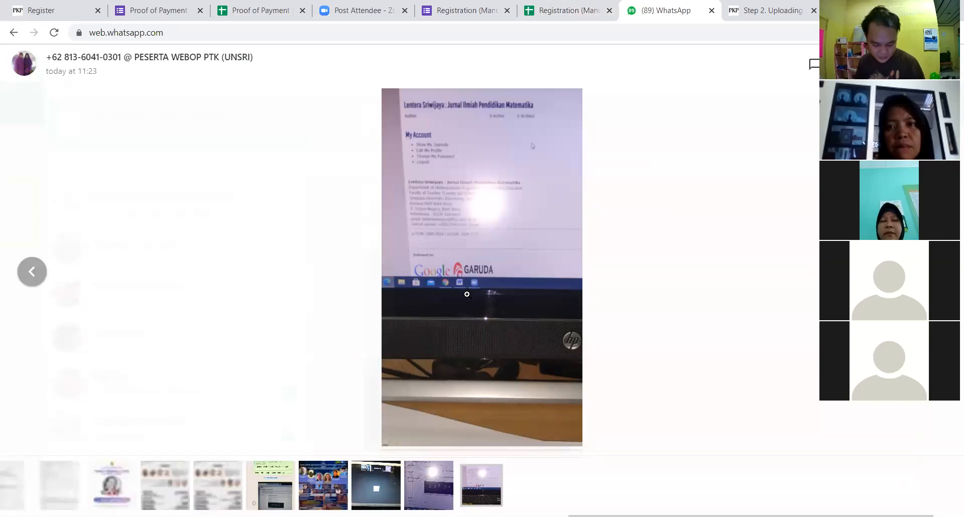
Step: Go back to the journal's 'Step 2. Uploading' browser tab
{"action": "left_click", "coordinate": [724, 10]}
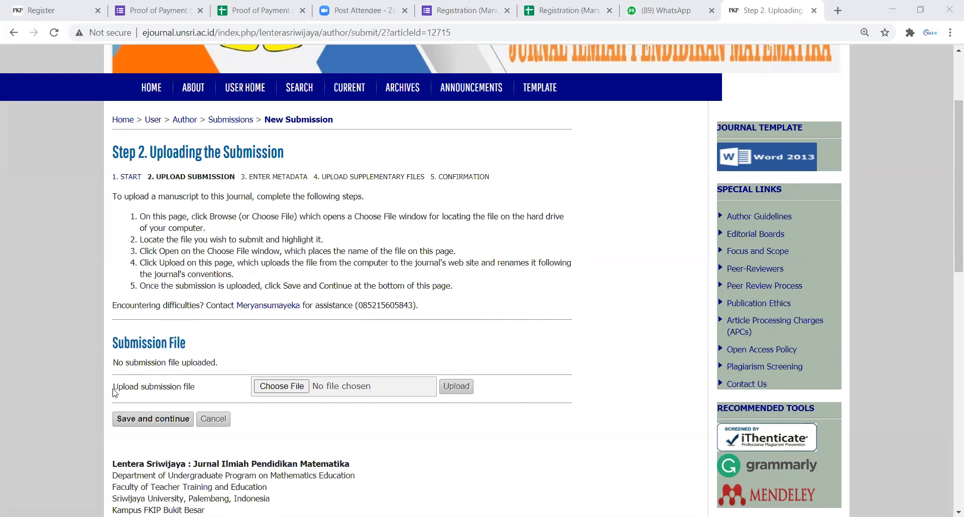
Step: Select form mahasiswa(1).docx from the Downloads folder as the submission file
{"action": "left_click", "coordinate": [280, 386]}
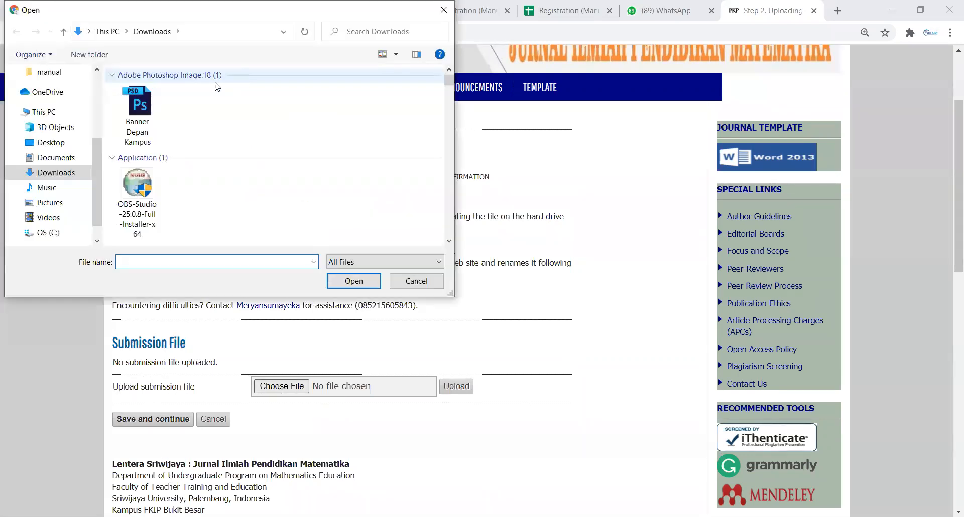
{"action": "scroll", "coordinate": [267, 215], "scroll_direction": "down", "scroll_amount": 8}
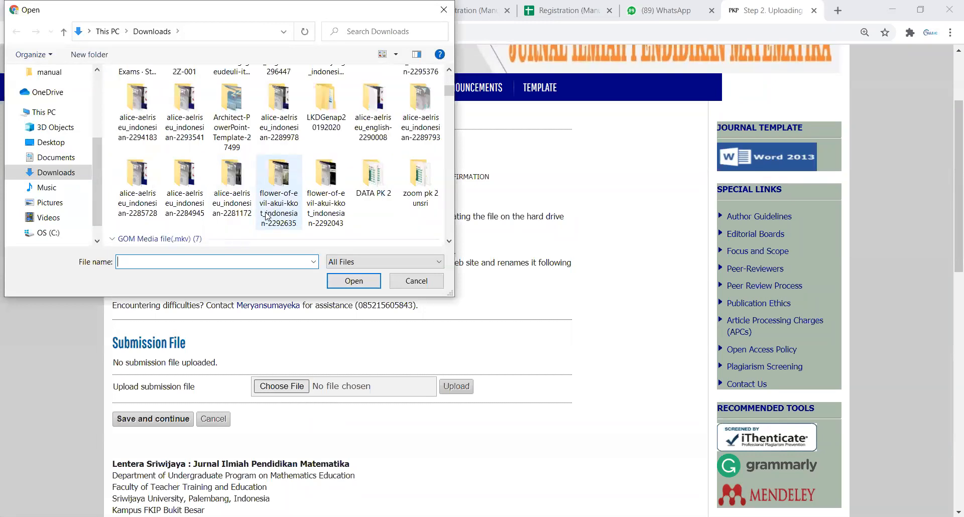
{"action": "scroll", "coordinate": [265, 208], "scroll_direction": "down", "scroll_amount": 10}
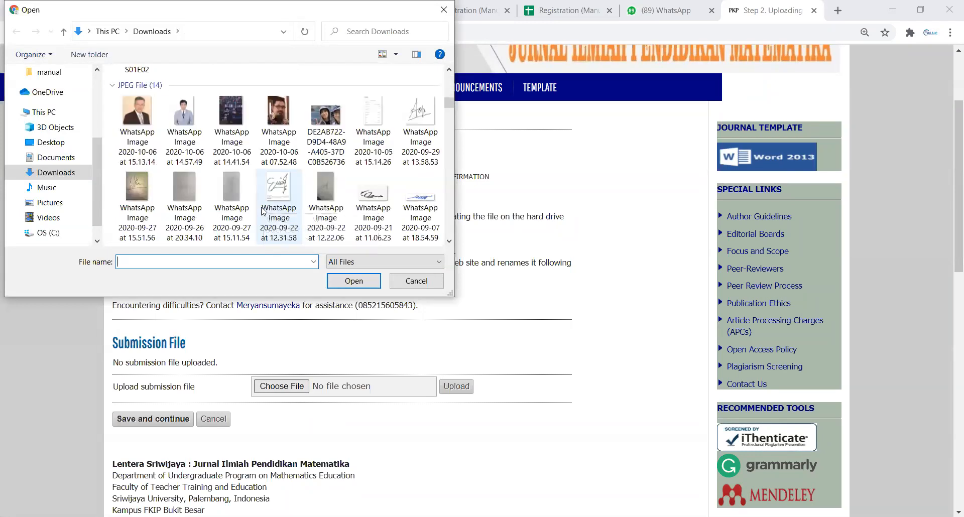
{"action": "scroll", "coordinate": [264, 214], "scroll_direction": "down", "scroll_amount": 8}
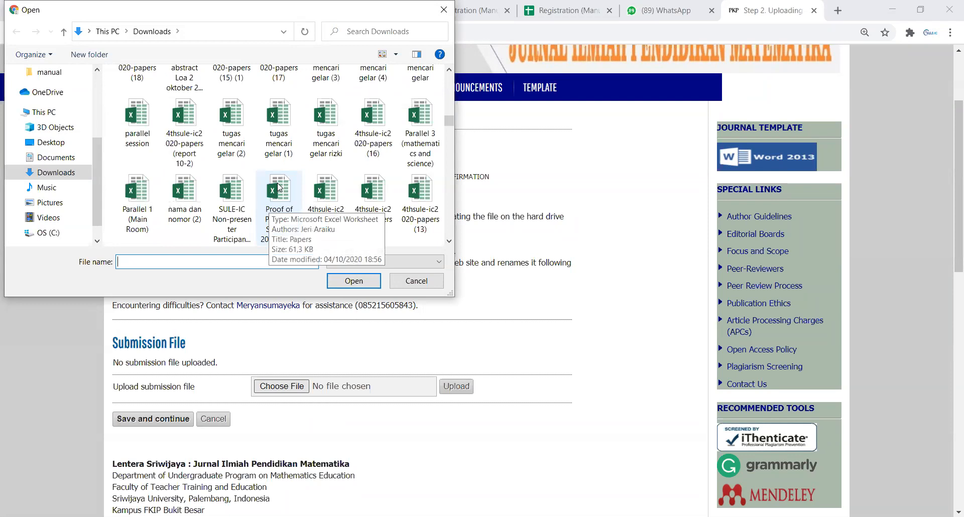
{"action": "scroll", "coordinate": [279, 189], "scroll_direction": "down", "scroll_amount": 6}
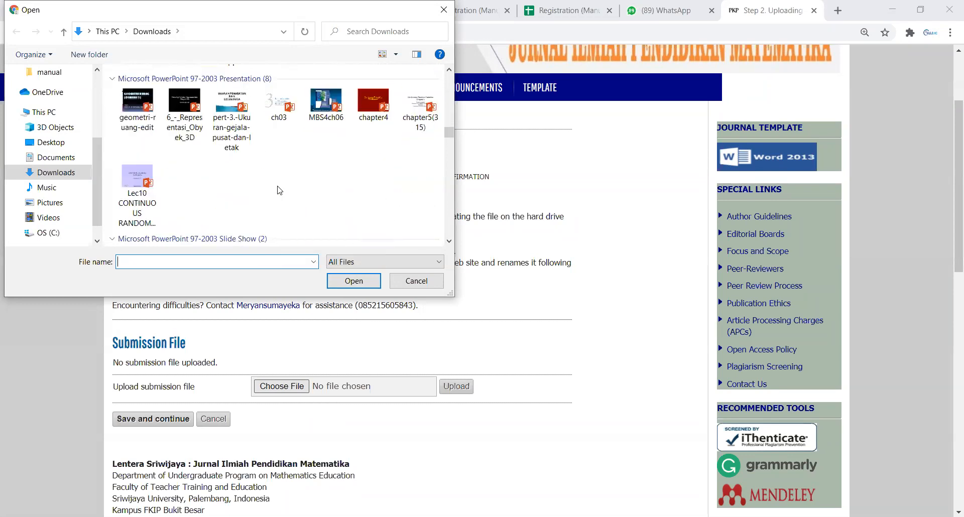
{"action": "scroll", "coordinate": [301, 206], "scroll_direction": "down", "scroll_amount": 2}
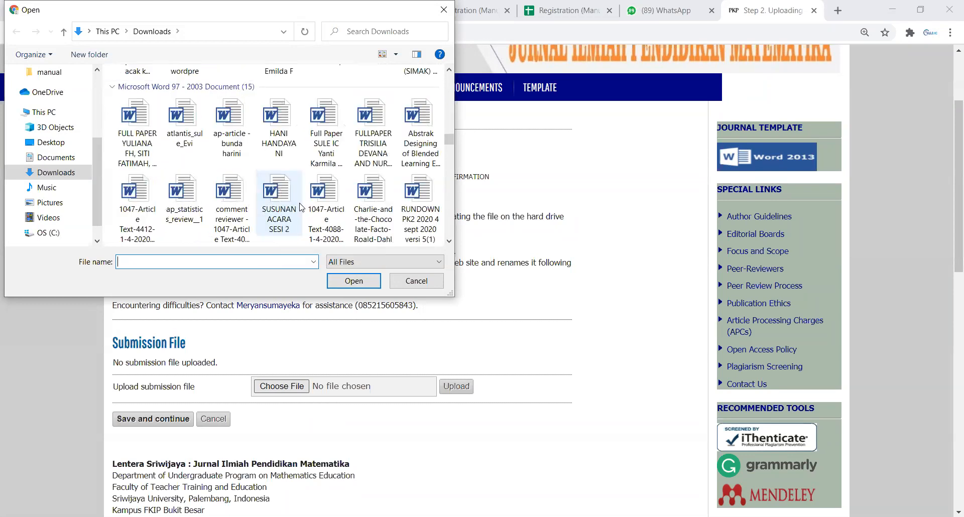
{"action": "scroll", "coordinate": [317, 206], "scroll_direction": "down", "scroll_amount": 3}
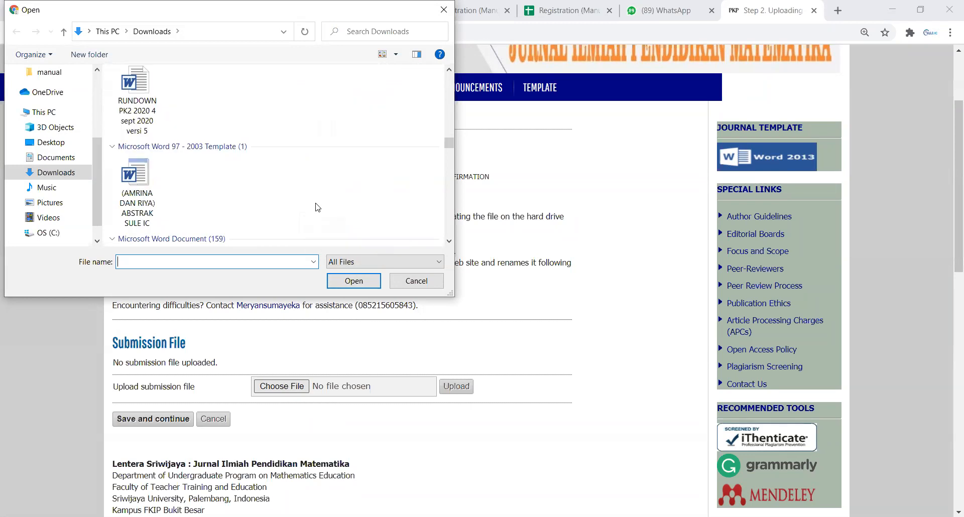
{"action": "scroll", "coordinate": [318, 207], "scroll_direction": "down", "scroll_amount": 3}
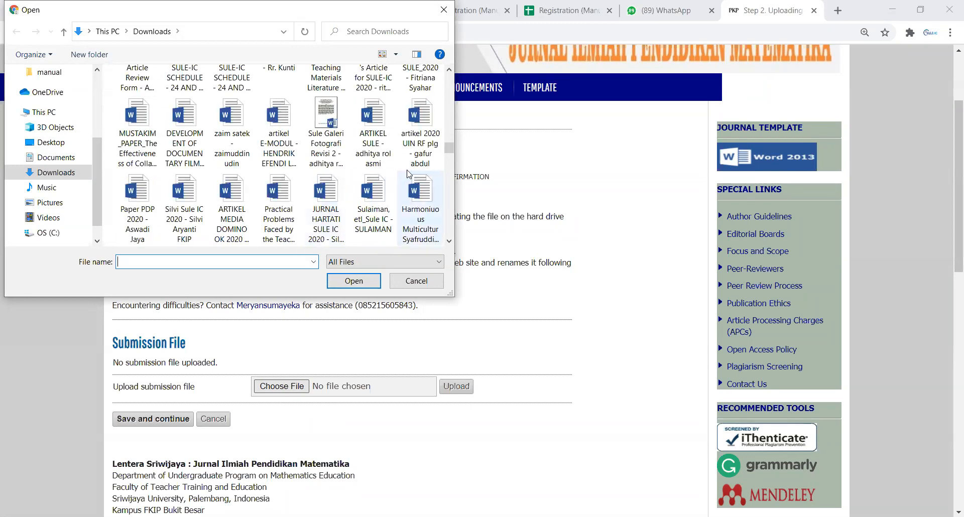
{"action": "scroll", "coordinate": [419, 180], "scroll_direction": "down", "scroll_amount": 3}
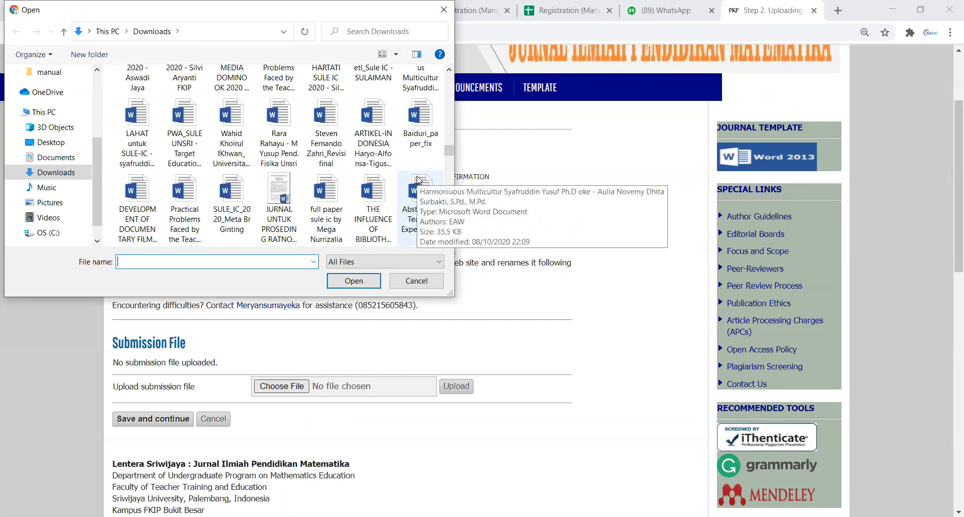
{"action": "scroll", "coordinate": [444, 232], "scroll_direction": "down", "scroll_amount": 5}
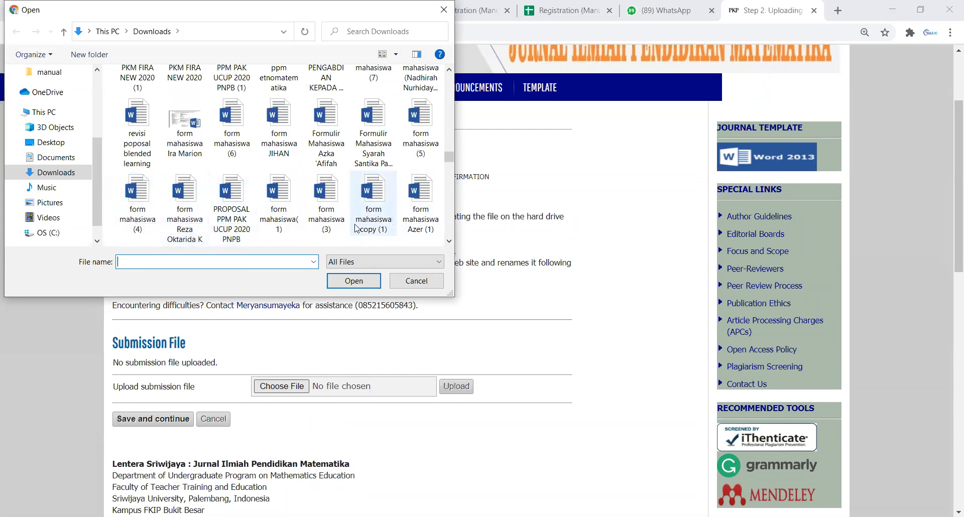
{"action": "scroll", "coordinate": [355, 228], "scroll_direction": "up", "scroll_amount": 1}
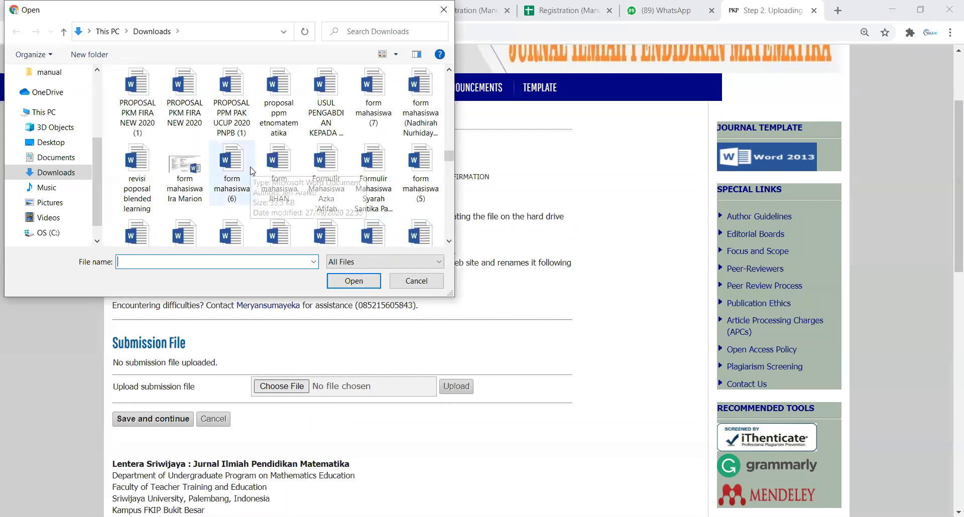
{"action": "scroll", "coordinate": [302, 181], "scroll_direction": "down", "scroll_amount": 1}
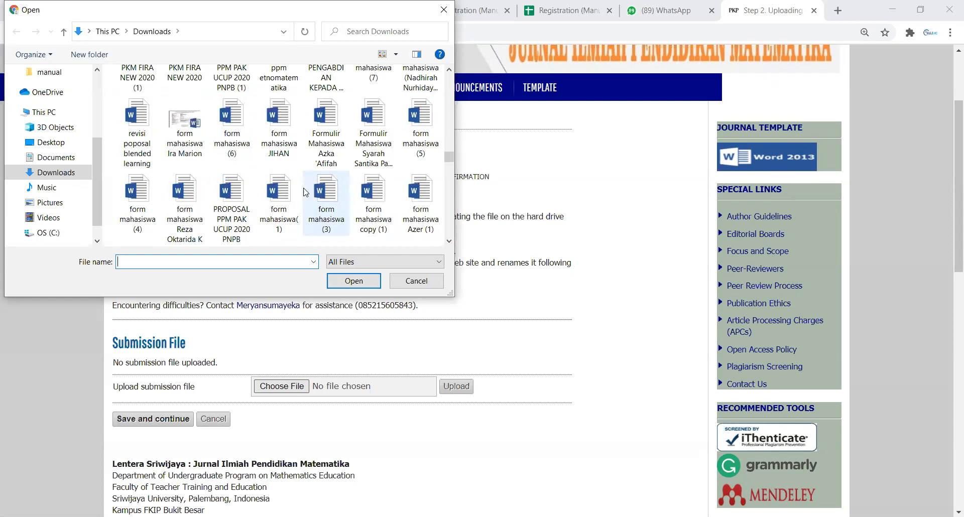
{"action": "left_click", "coordinate": [287, 198]}
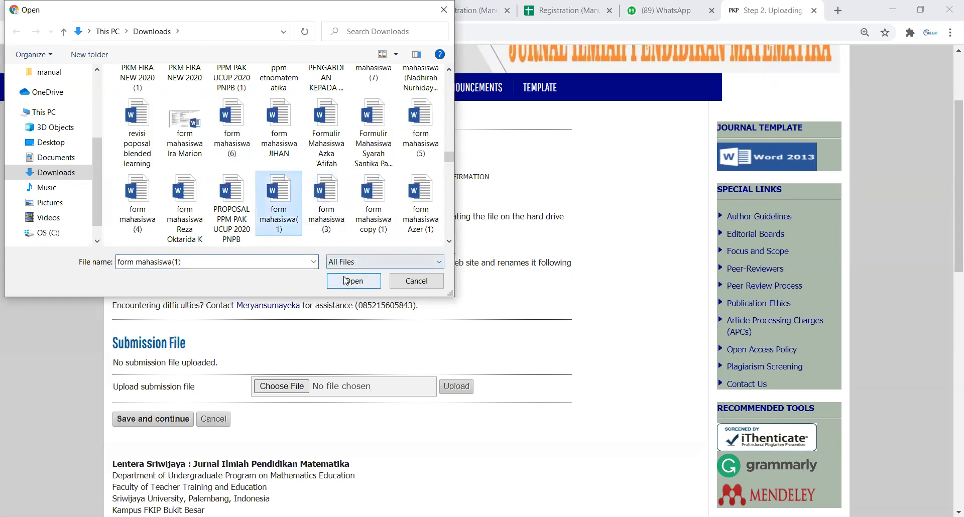
{"action": "left_click", "coordinate": [346, 280]}
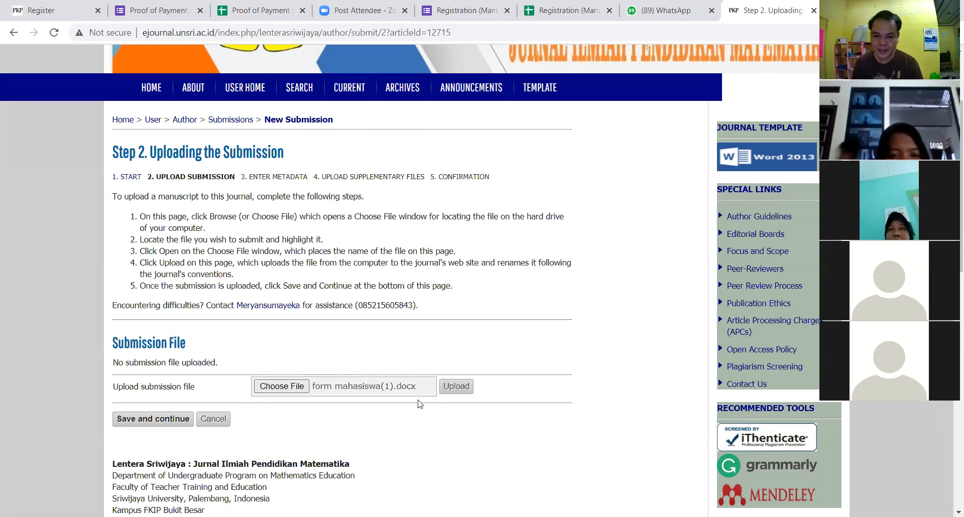
{"action": "left_click", "coordinate": [455, 386]}
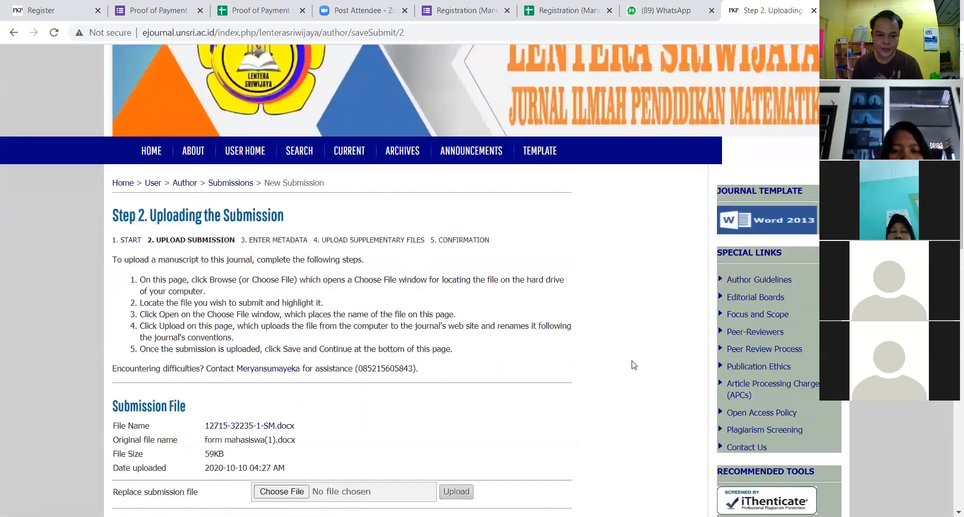
Step: Save Step 2 and continue to the Step 3 metadata page
{"action": "scroll", "coordinate": [552, 362], "scroll_direction": "down", "scroll_amount": 1}
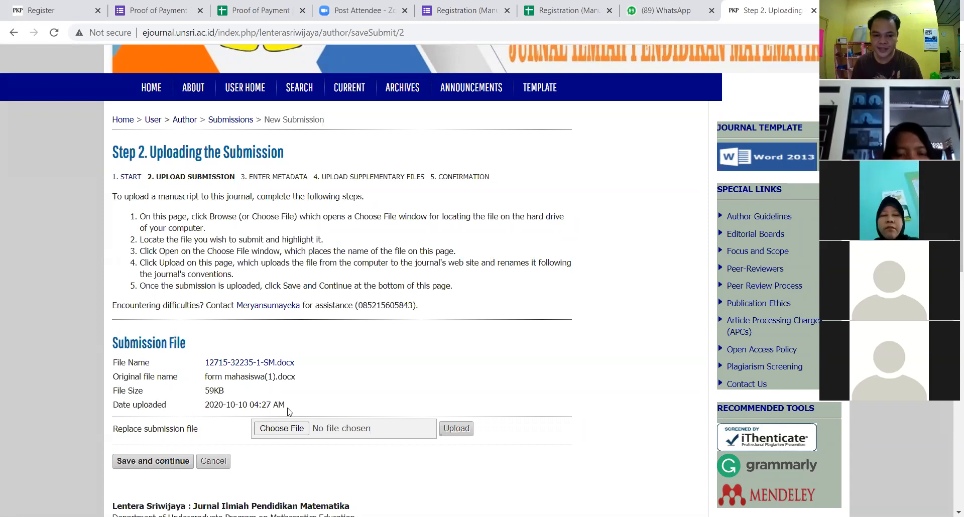
{"action": "scroll", "coordinate": [302, 352], "scroll_direction": "down", "scroll_amount": 1}
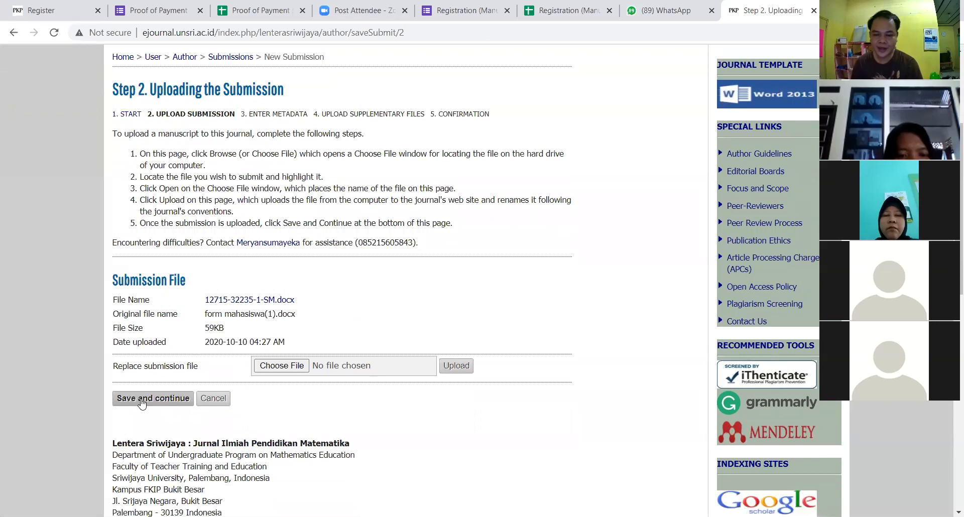
{"action": "left_click", "coordinate": [153, 399]}
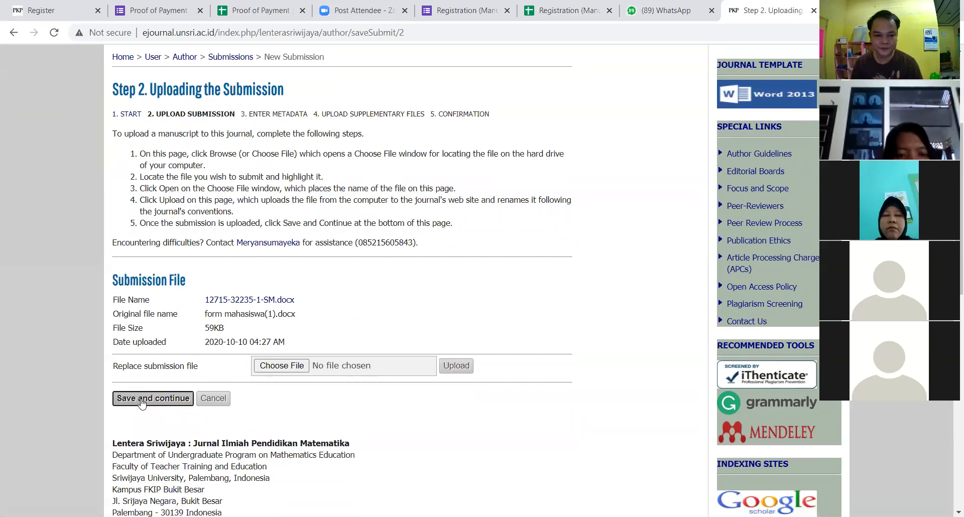
{"action": "scroll", "coordinate": [400, 339], "scroll_direction": "down", "scroll_amount": 1}
{"action": "scroll", "coordinate": [400, 339], "scroll_direction": "down", "scroll_amount": 1}
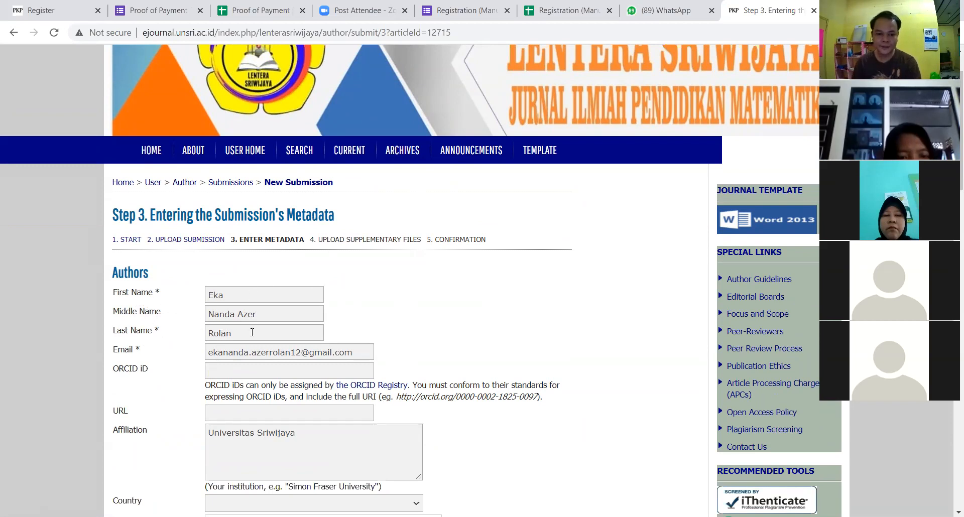
{"action": "scroll", "coordinate": [361, 354], "scroll_direction": "down", "scroll_amount": 2}
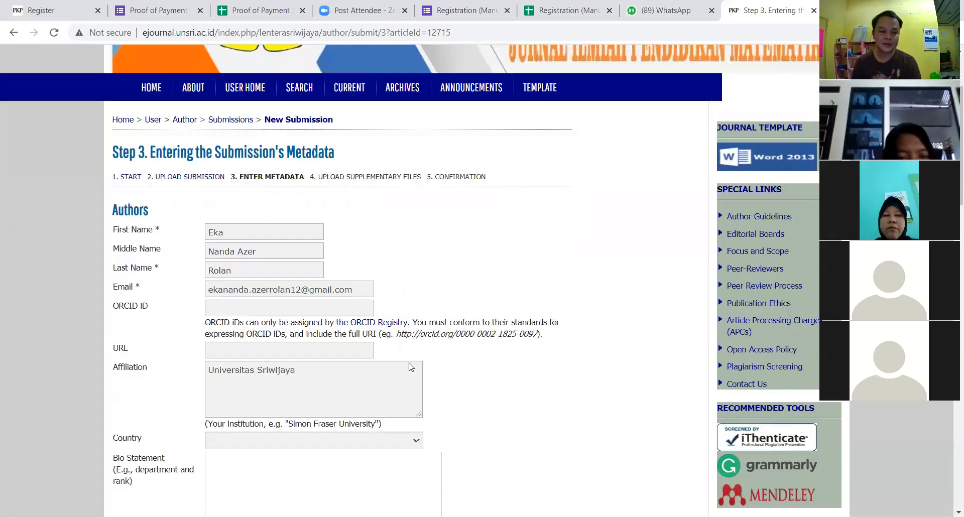
{"action": "scroll", "coordinate": [168, 395], "scroll_direction": "down", "scroll_amount": 3}
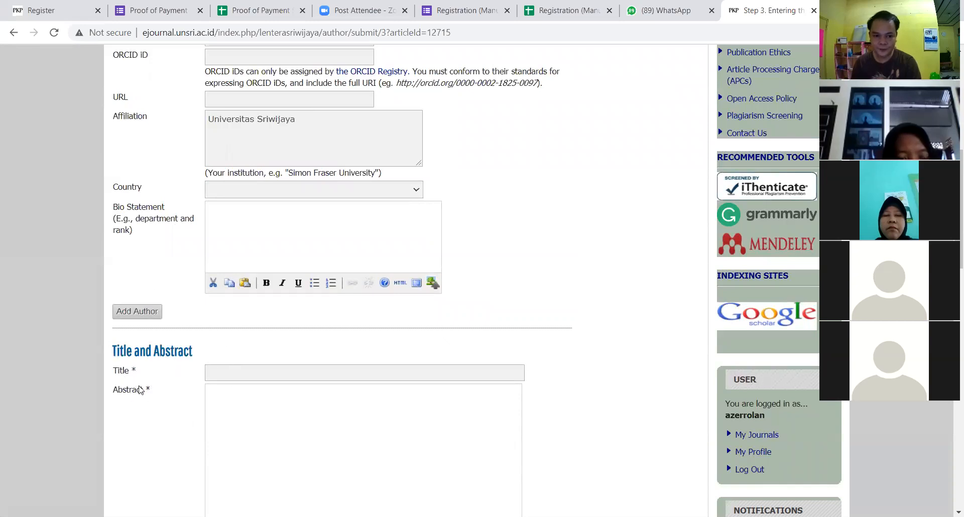
{"action": "left_click", "coordinate": [128, 314]}
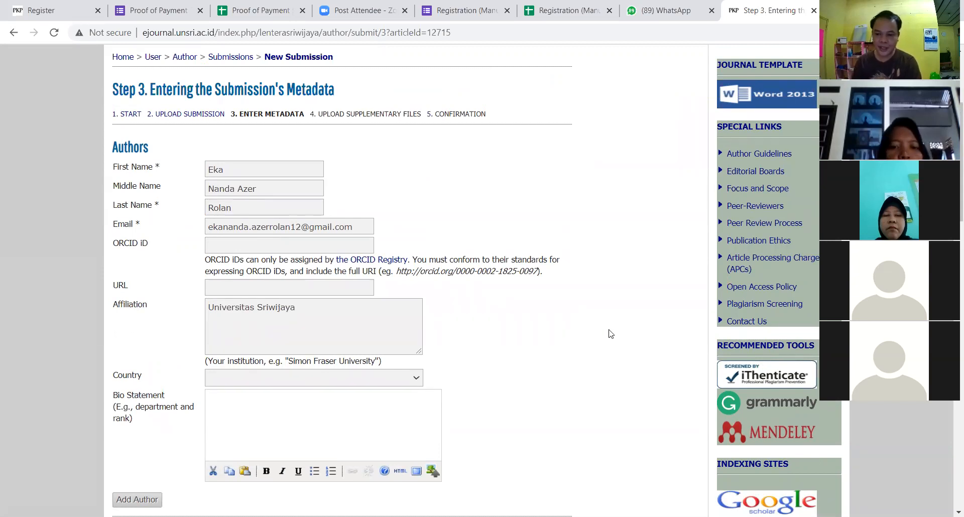
{"action": "scroll", "coordinate": [556, 329], "scroll_direction": "down", "scroll_amount": 1}
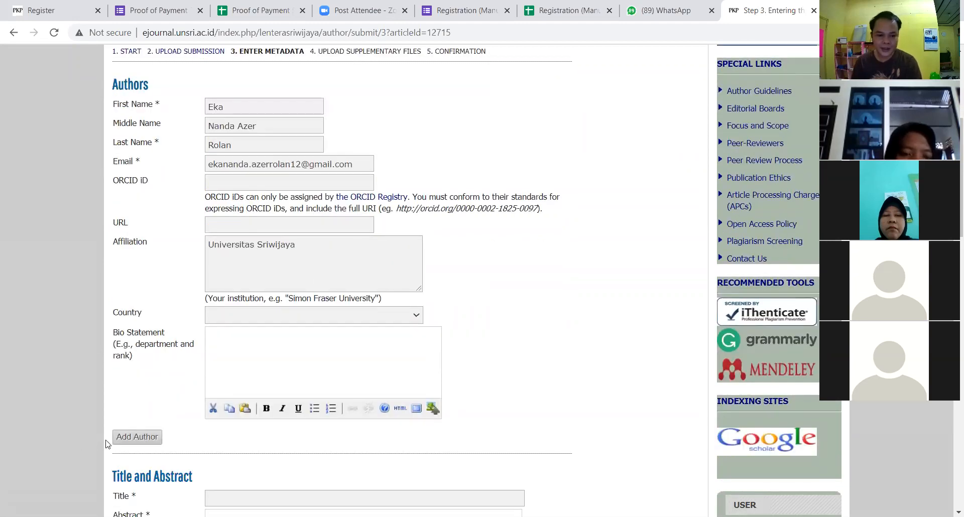
Step: Add a second author entry and fill in the co-author's last name and e-mail address
{"action": "left_click", "coordinate": [122, 442]}
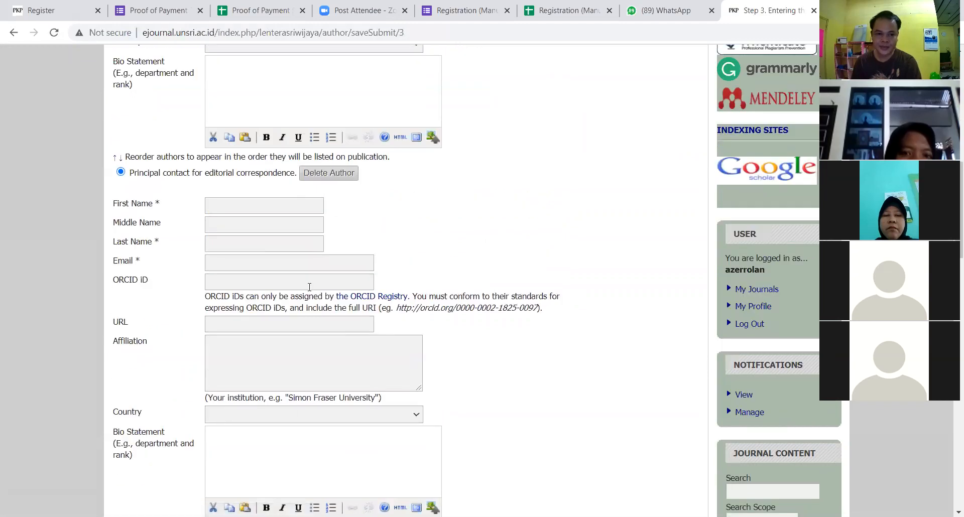
{"action": "scroll", "coordinate": [310, 287], "scroll_direction": "down", "scroll_amount": 1}
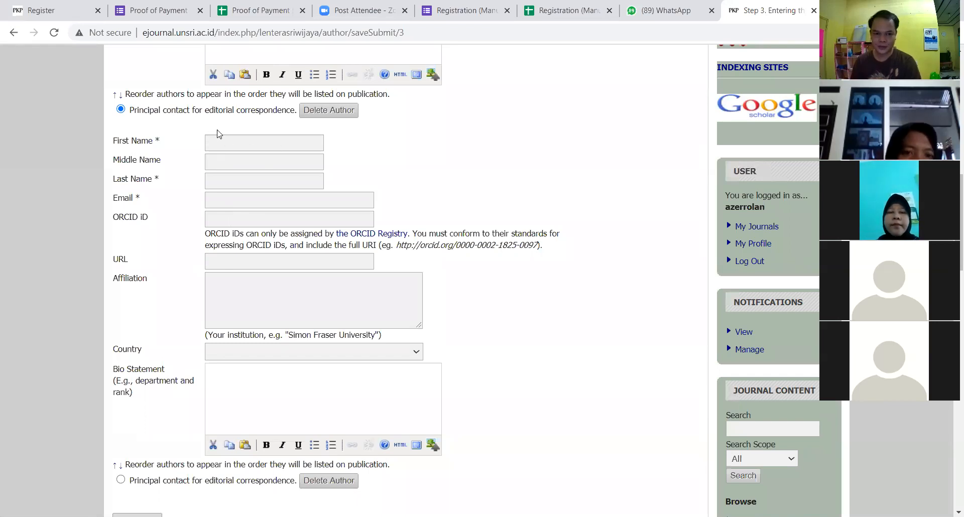
{"action": "scroll", "coordinate": [213, 133], "scroll_direction": "up", "scroll_amount": 5}
{"action": "scroll", "coordinate": [219, 311], "scroll_direction": "down", "scroll_amount": 2}
{"action": "left_click", "coordinate": [219, 330]}
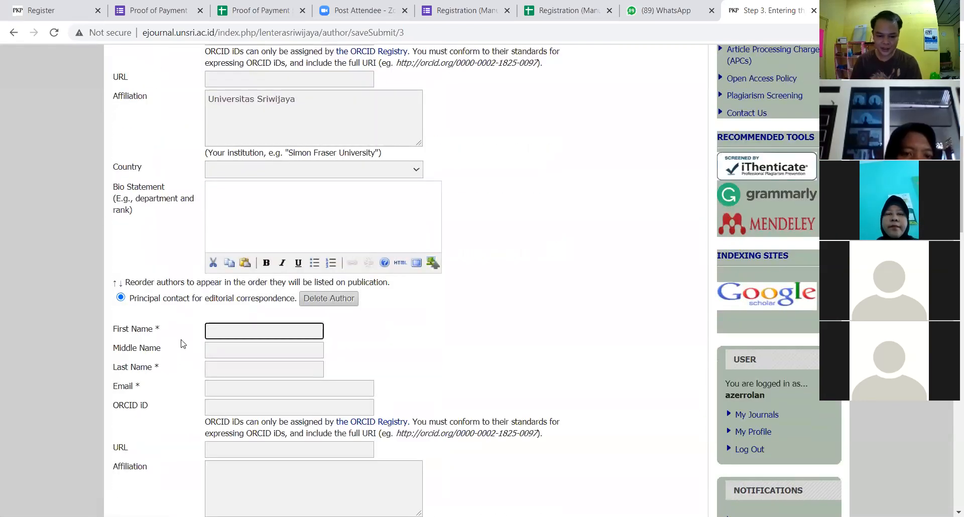
{"action": "left_click", "coordinate": [217, 371]}
{"action": "type", "text": "araiku"}
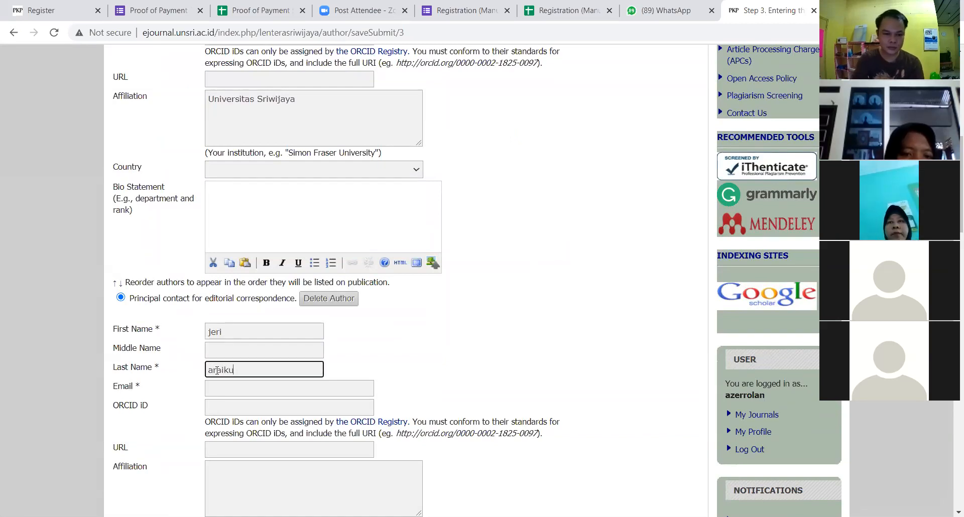
{"action": "left_click", "coordinate": [221, 385]}
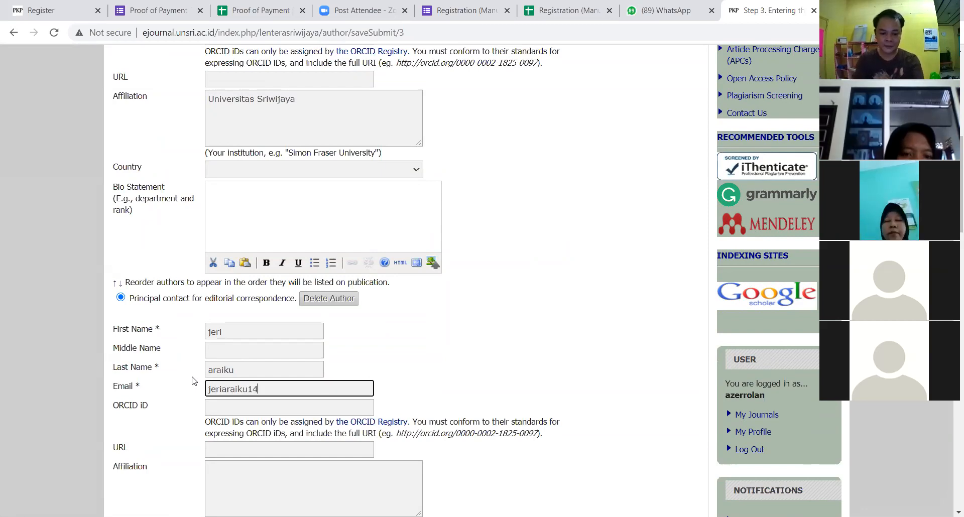
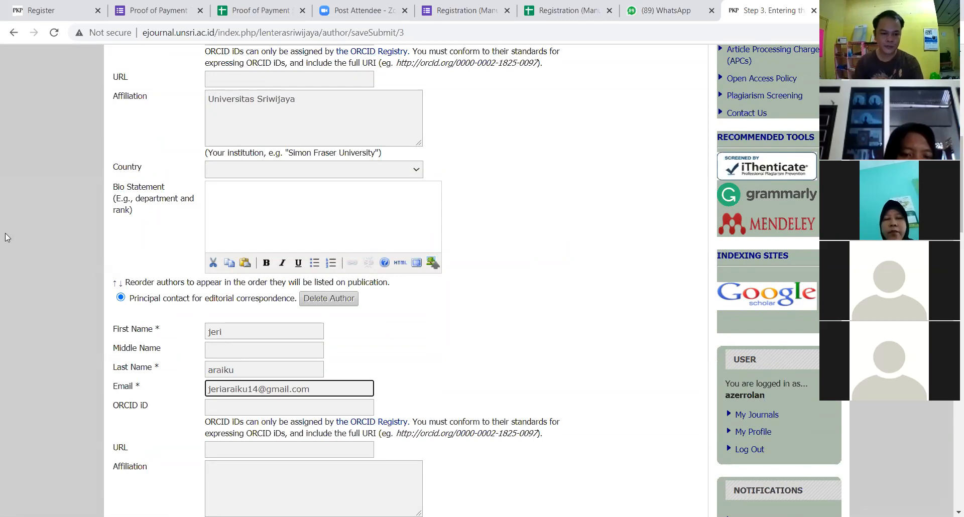
Step: Set the second author's affiliation to Universitas Sriwijaya
{"action": "scroll", "coordinate": [151, 296], "scroll_direction": "down", "scroll_amount": 4}
{"action": "left_click", "coordinate": [250, 281]}
{"action": "type", "text": "Unvie"}
{"action": "key", "text": "BackSpace"}
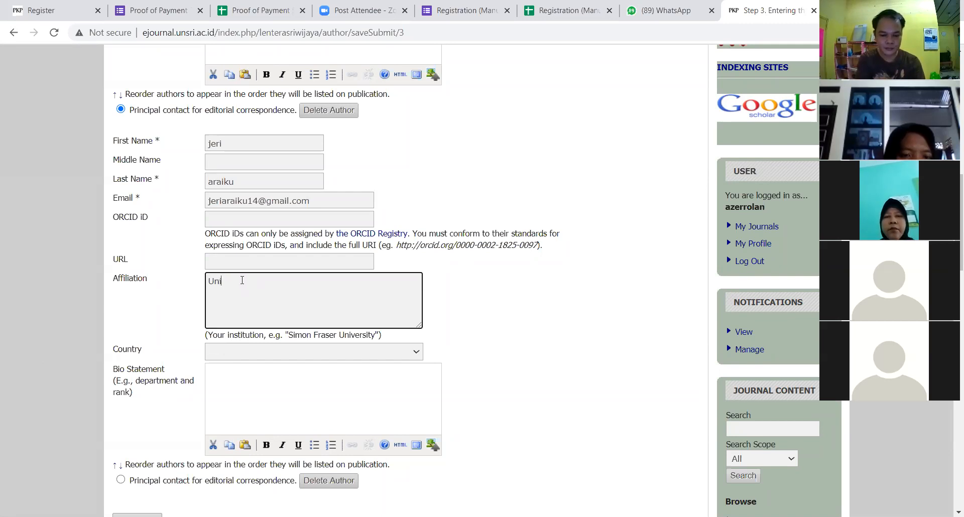
{"action": "type", "text": "ersitas Sriwijaya"}
{"action": "scroll", "coordinate": [242, 290], "scroll_direction": "down", "scroll_amount": 1}
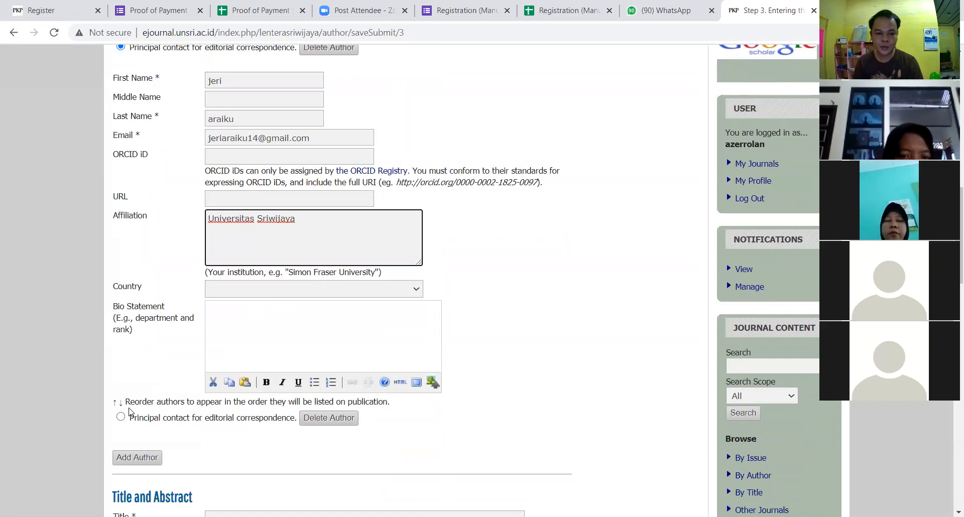
{"action": "scroll", "coordinate": [253, 316], "scroll_direction": "up", "scroll_amount": 4}
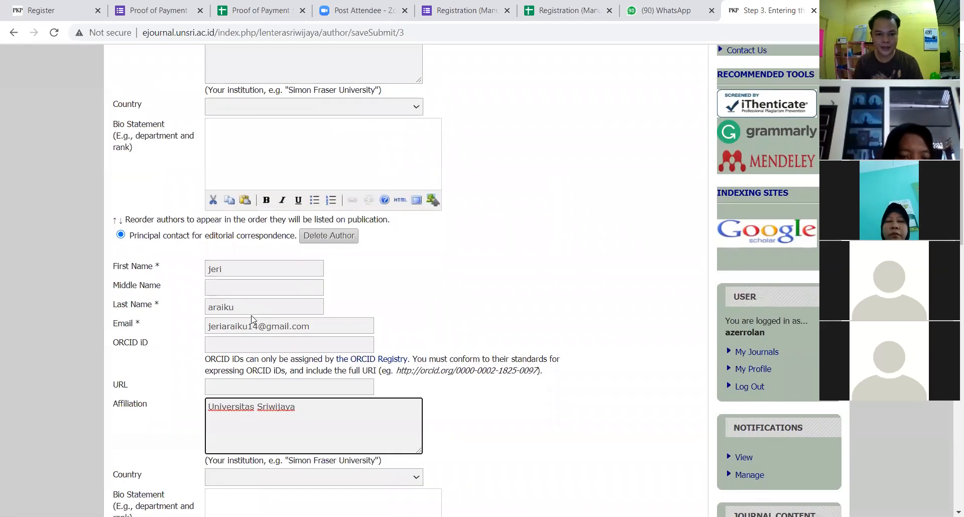
{"action": "scroll", "coordinate": [252, 318], "scroll_direction": "down", "scroll_amount": 6}
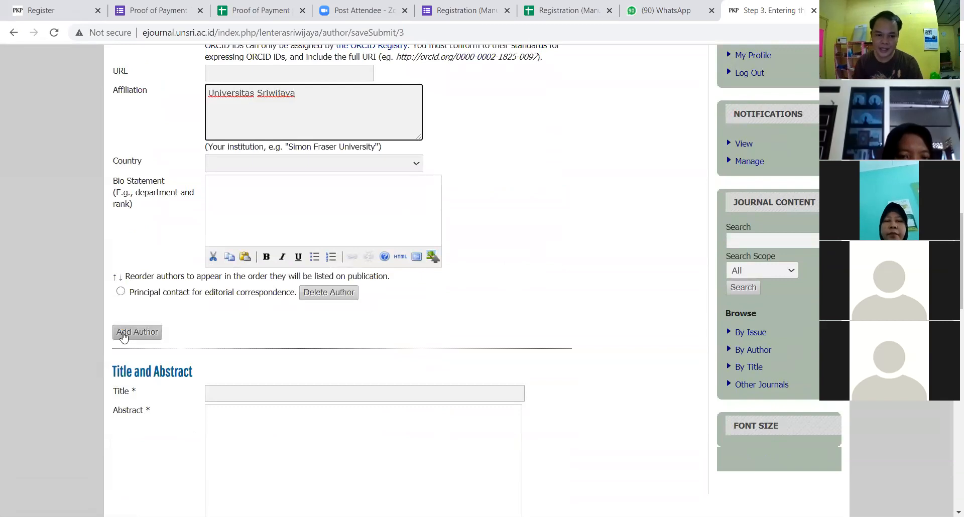
Step: Fill the title with 'Persepsi guru matematika terhadap PTK' from the autofill suggestion
{"action": "scroll", "coordinate": [432, 292], "scroll_direction": "down", "scroll_amount": 2}
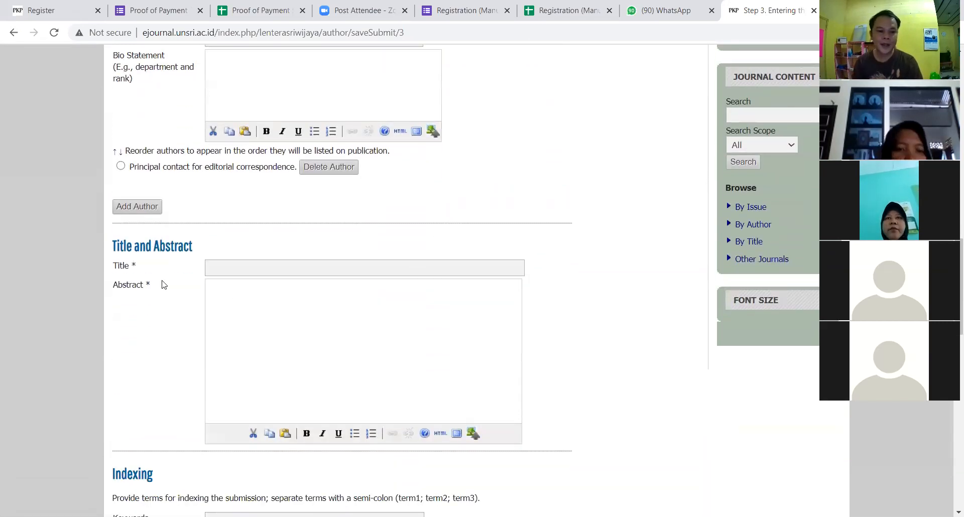
{"action": "left_click", "coordinate": [339, 270]}
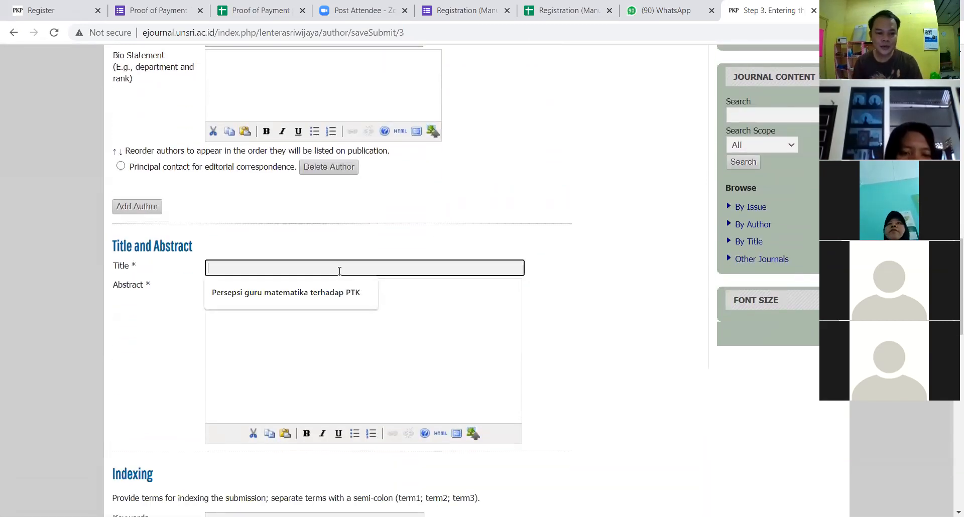
{"action": "left_click", "coordinate": [296, 362]}
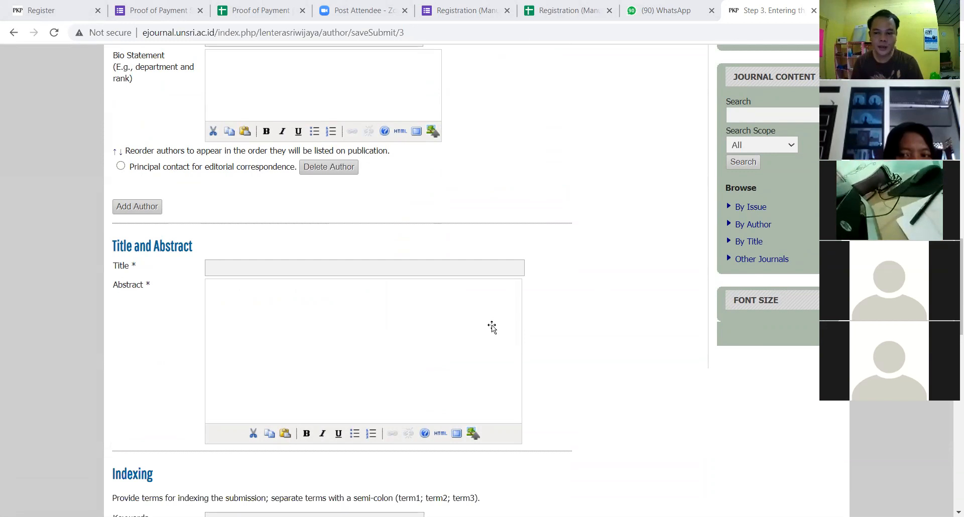
{"action": "left_click", "coordinate": [217, 266]}
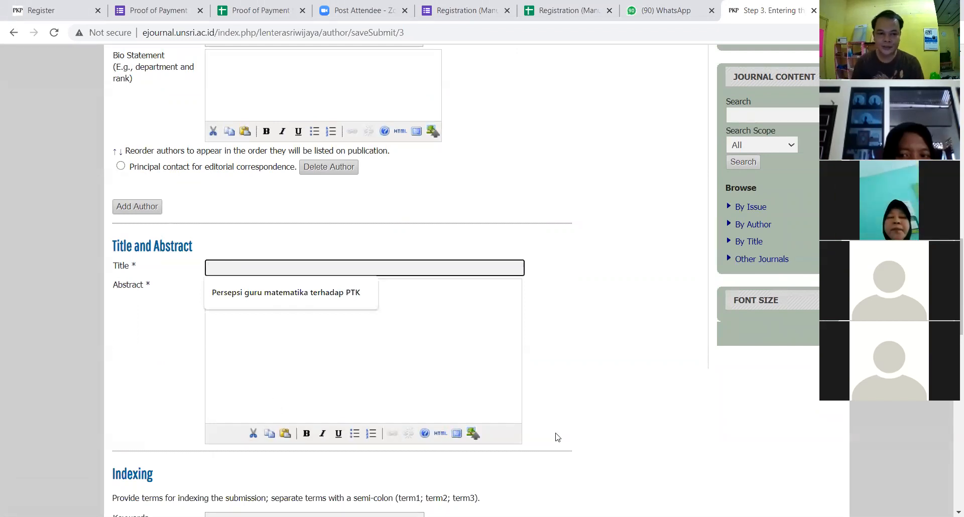
{"action": "left_click", "coordinate": [260, 302]}
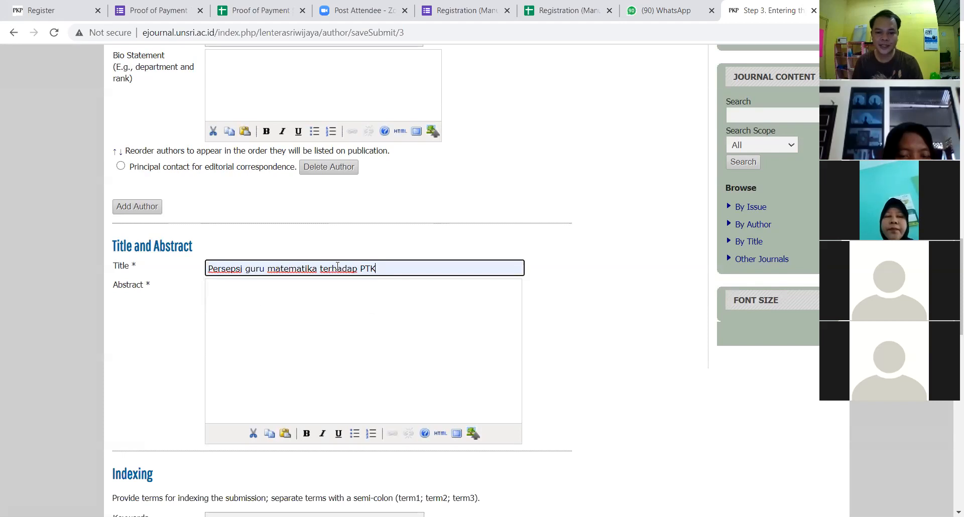
Step: Type the abstract beginning 'tujuan dari penelitian ini adalah untuk mengetahui persepsi...'
{"action": "left_click", "coordinate": [262, 311]}
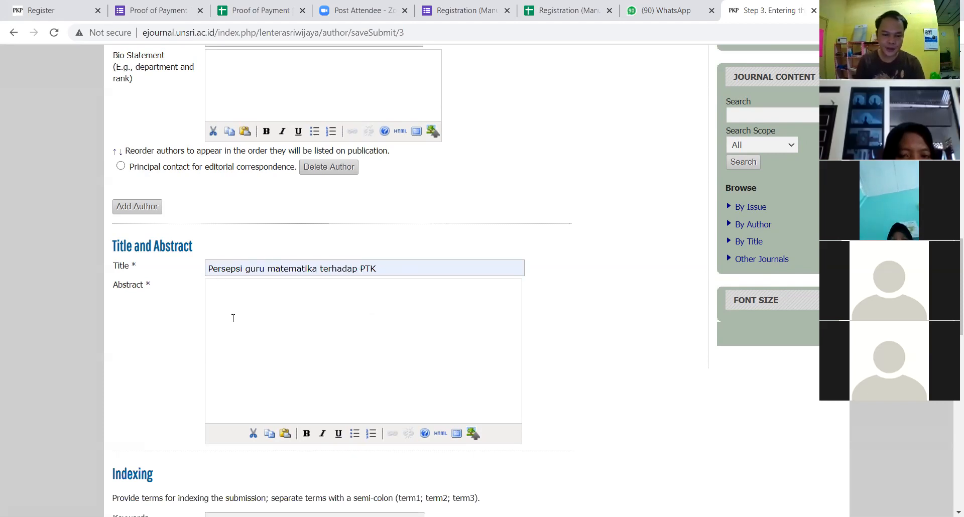
{"action": "type", "text": "tujuan dari penelitian ini adalah untuk mengetahui perseps"}
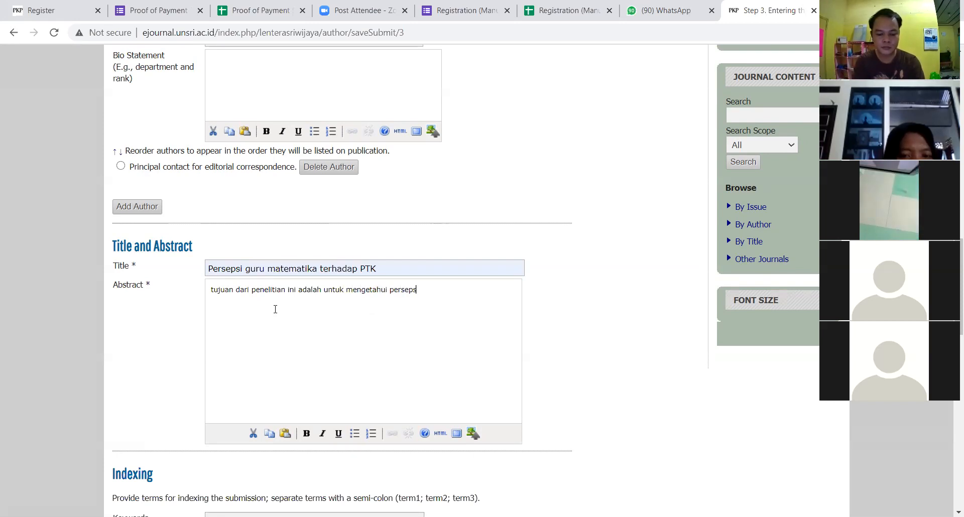
{"action": "type", "text": "i gutu-gutu"}
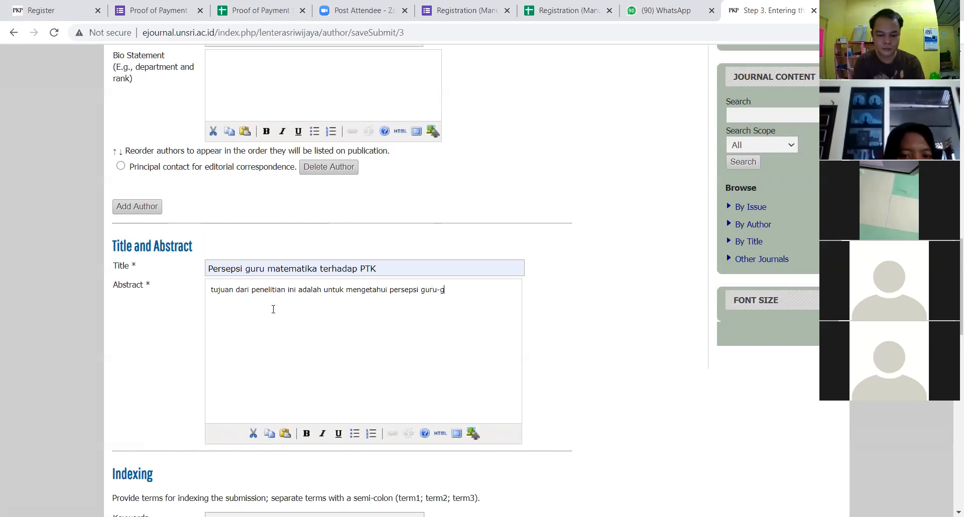
{"action": "type", "text": "ematika terhadap penelitian tindakan kelas."}
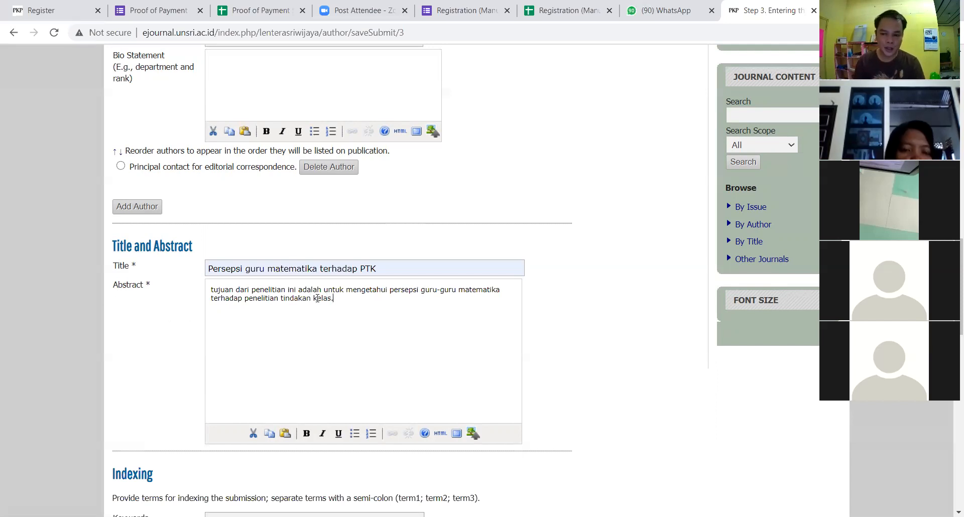
{"action": "scroll", "coordinate": [304, 294], "scroll_direction": "down", "scroll_amount": 2}
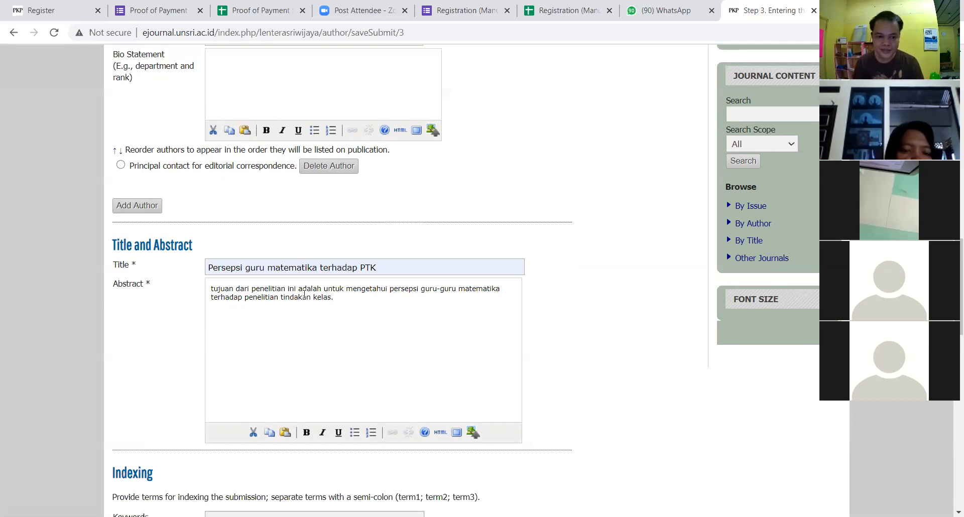
{"action": "scroll", "coordinate": [304, 294], "scroll_direction": "down", "scroll_amount": 2}
Step: Enter keywords 'PTK; guru matematika' and one 2020 BUPENA reference published by Erlangga, then save the metadata
{"action": "left_click", "coordinate": [288, 330]}
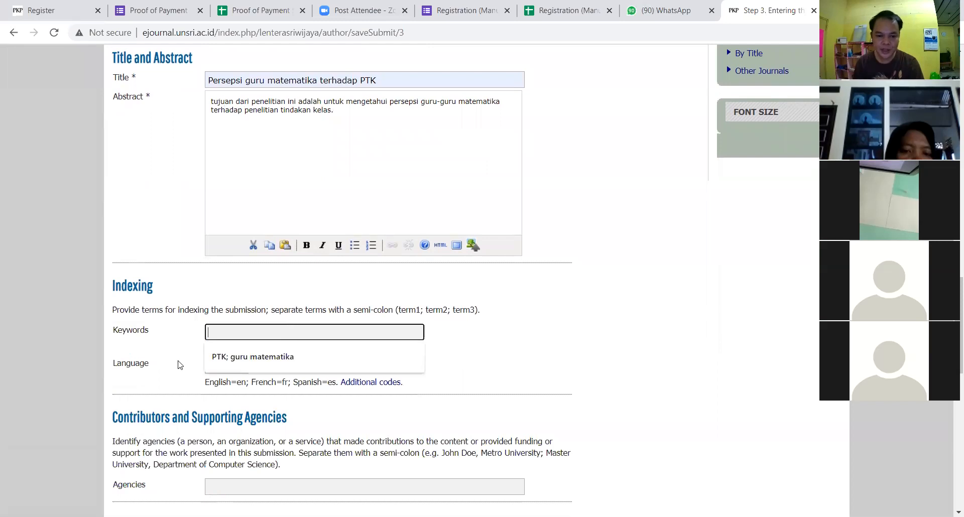
{"action": "left_click", "coordinate": [245, 358]}
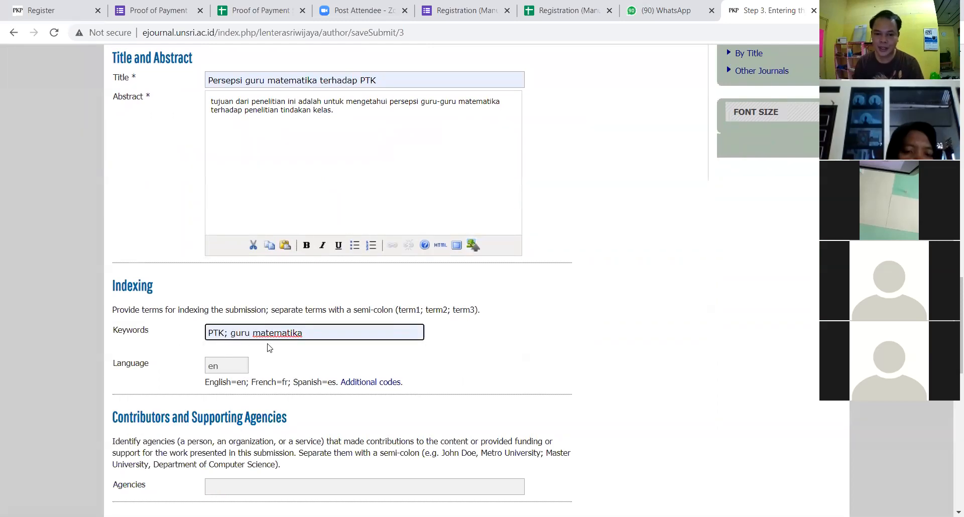
{"action": "scroll", "coordinate": [278, 364], "scroll_direction": "down", "scroll_amount": 2}
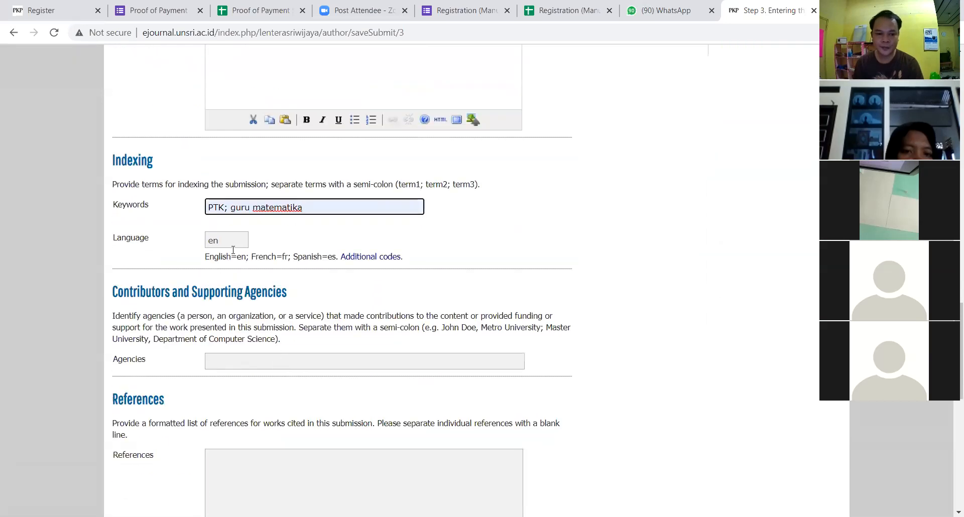
{"action": "scroll", "coordinate": [288, 247], "scroll_direction": "down", "scroll_amount": 1}
{"action": "scroll", "coordinate": [189, 287], "scroll_direction": "down", "scroll_amount": 1}
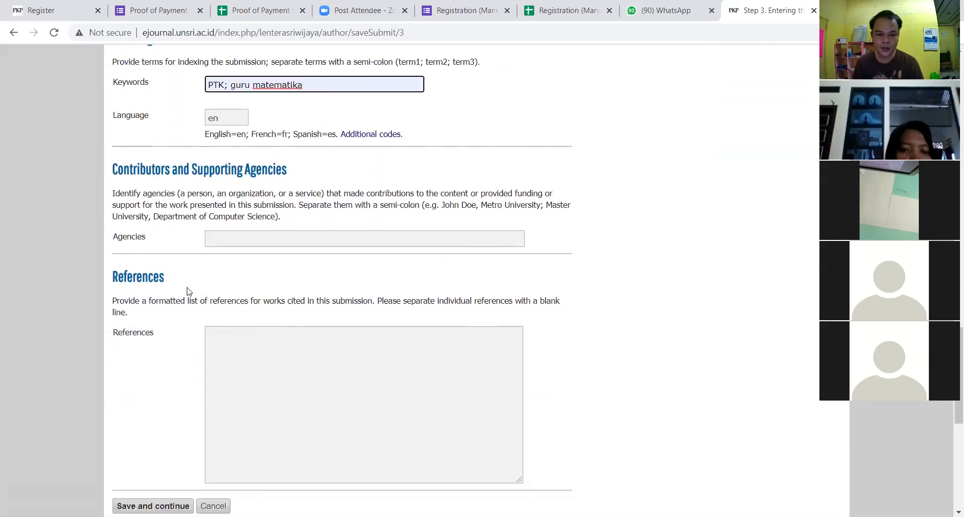
{"action": "left_click", "coordinate": [271, 345]}
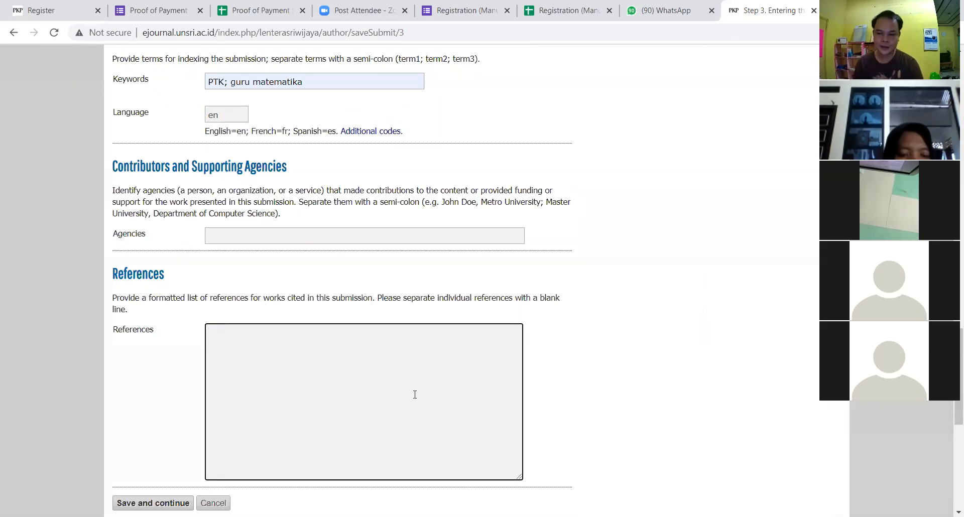
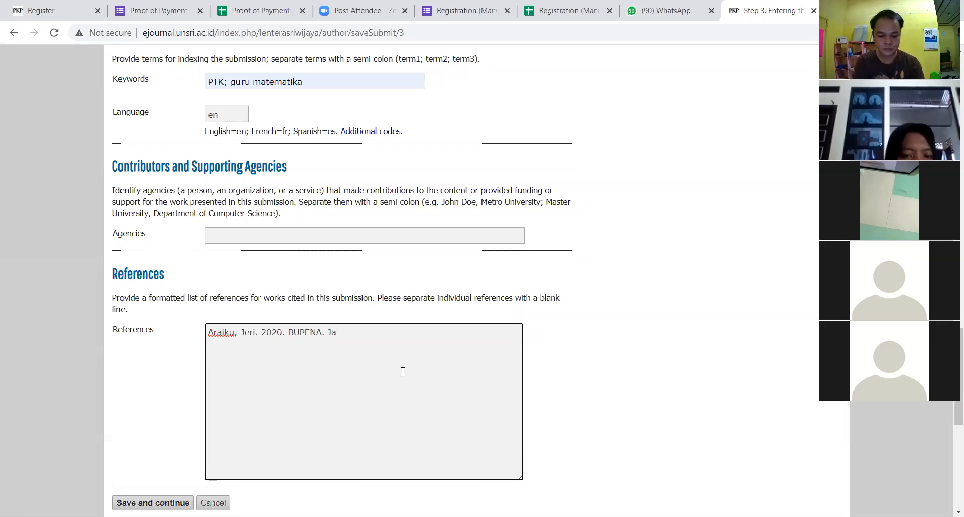
{"action": "type", "text": "rata: Erlangga"}
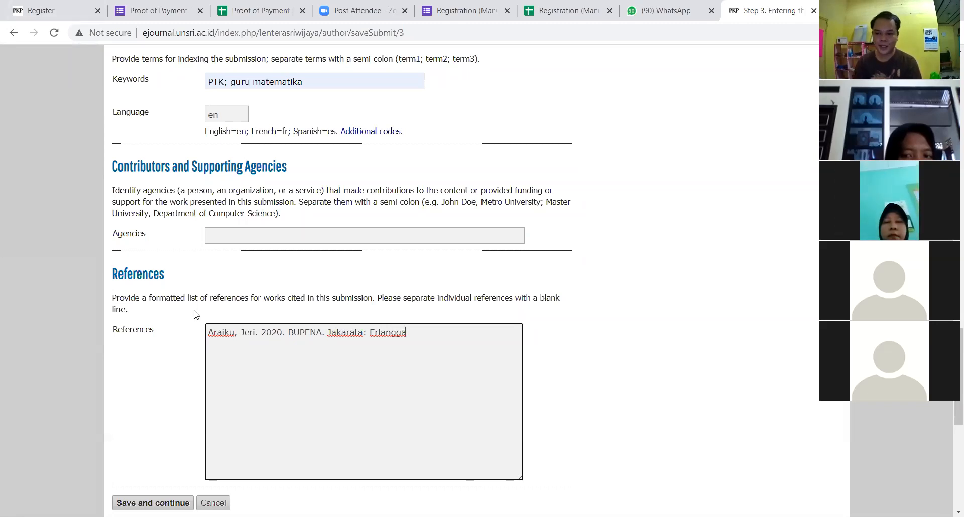
{"action": "scroll", "coordinate": [398, 377], "scroll_direction": "down", "scroll_amount": 1}
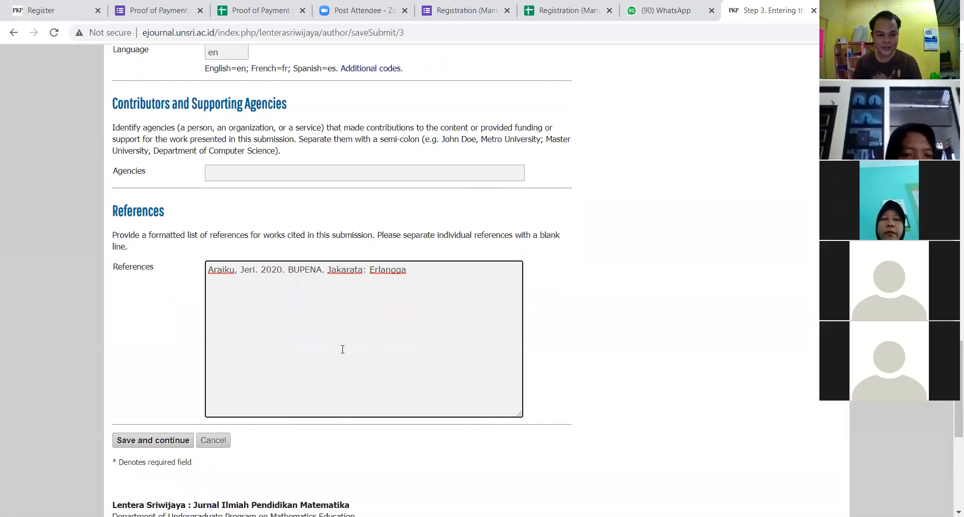
{"action": "left_click", "coordinate": [153, 444]}
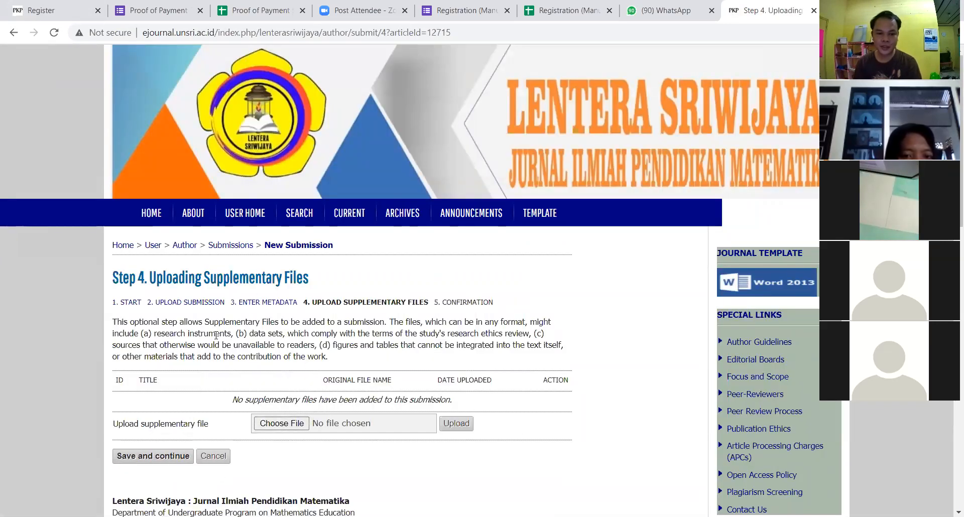
Step: Skip Step 4 without adding supplementary files and continue to the Step 5 confirmation
{"action": "scroll", "coordinate": [359, 284], "scroll_direction": "down", "scroll_amount": 2}
{"action": "scroll", "coordinate": [389, 243], "scroll_direction": "up", "scroll_amount": 1}
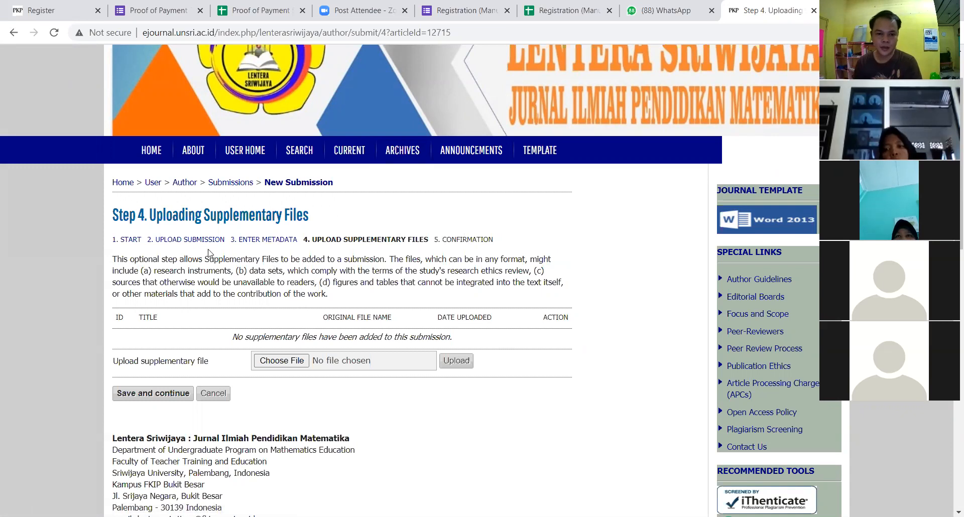
{"action": "left_click_drag", "start_coordinate": [113, 216], "coordinate": [325, 215]}
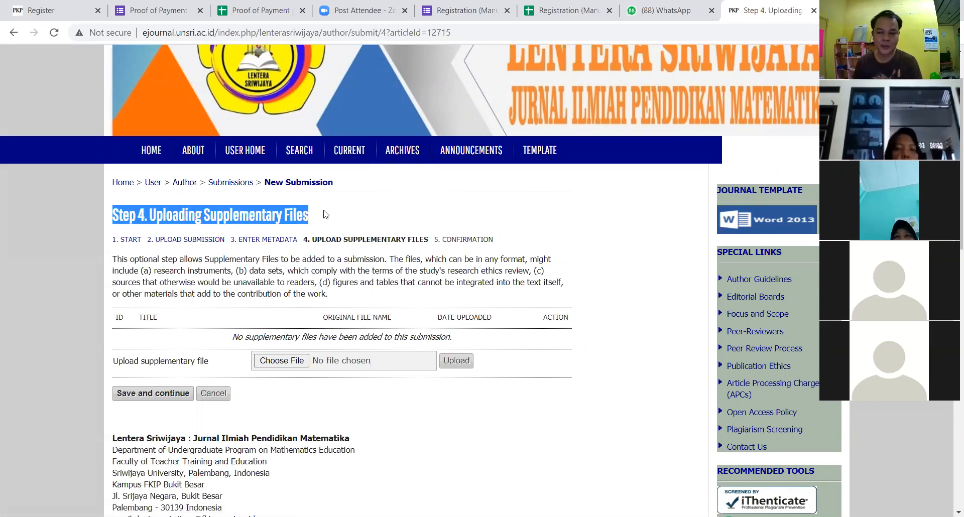
{"action": "left_click", "coordinate": [324, 215]}
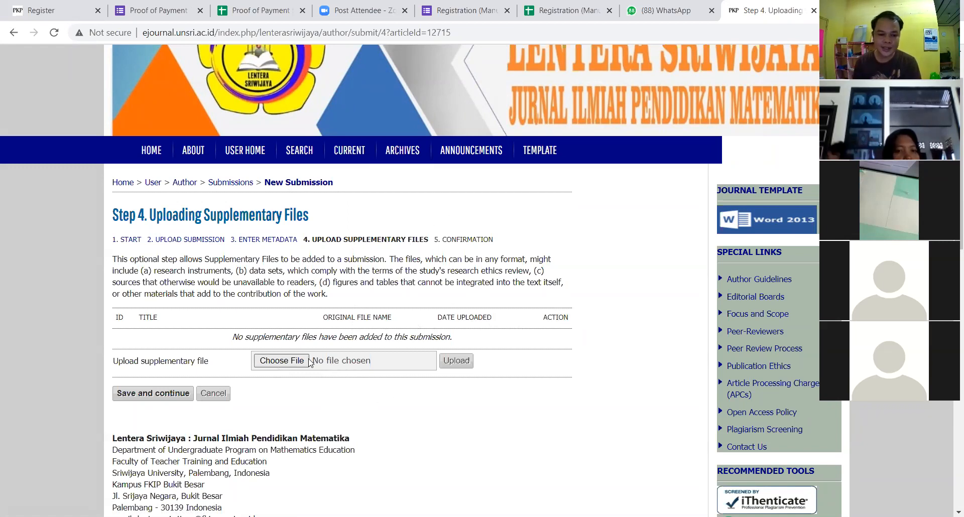
{"action": "left_click", "coordinate": [166, 395]}
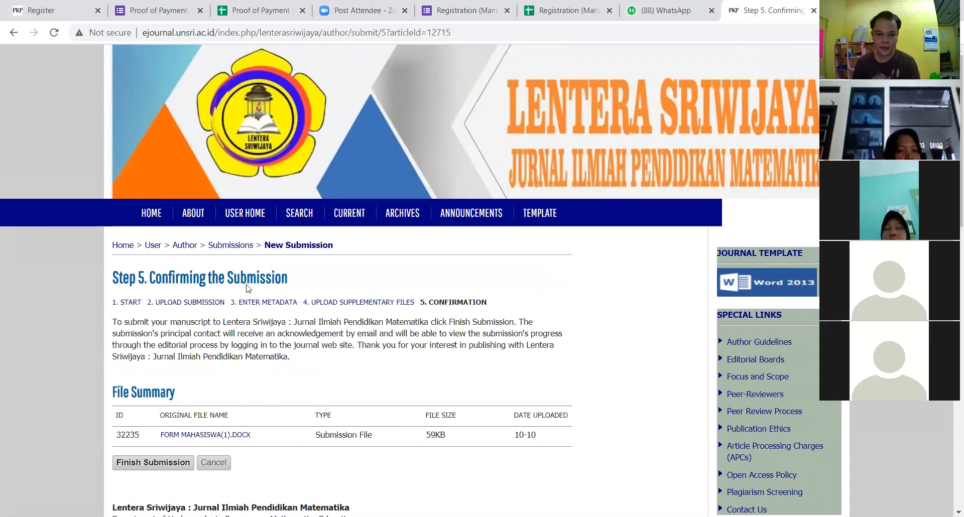
Step: Review the file summary listing form mahasiswa(1).docx and finish the submission
{"action": "scroll", "coordinate": [345, 288], "scroll_direction": "down", "scroll_amount": 1}
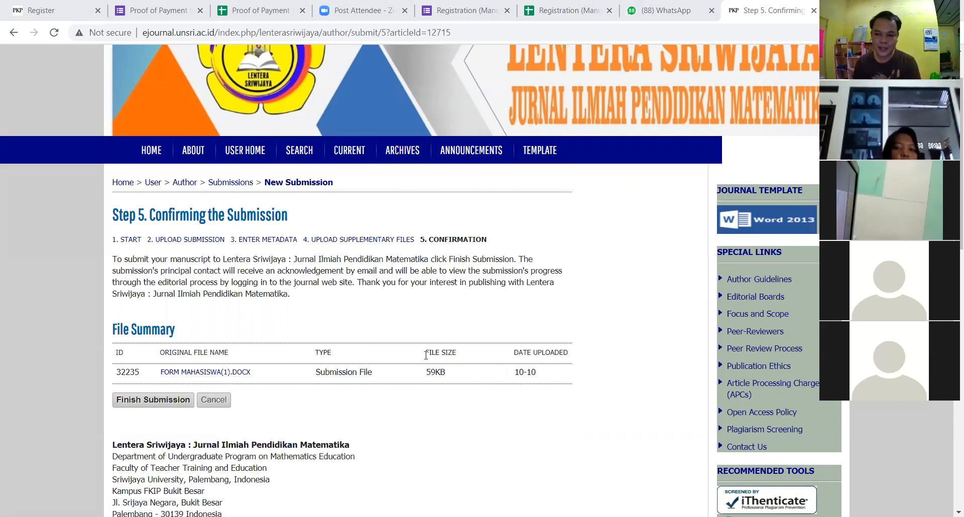
{"action": "left_click", "coordinate": [150, 407]}
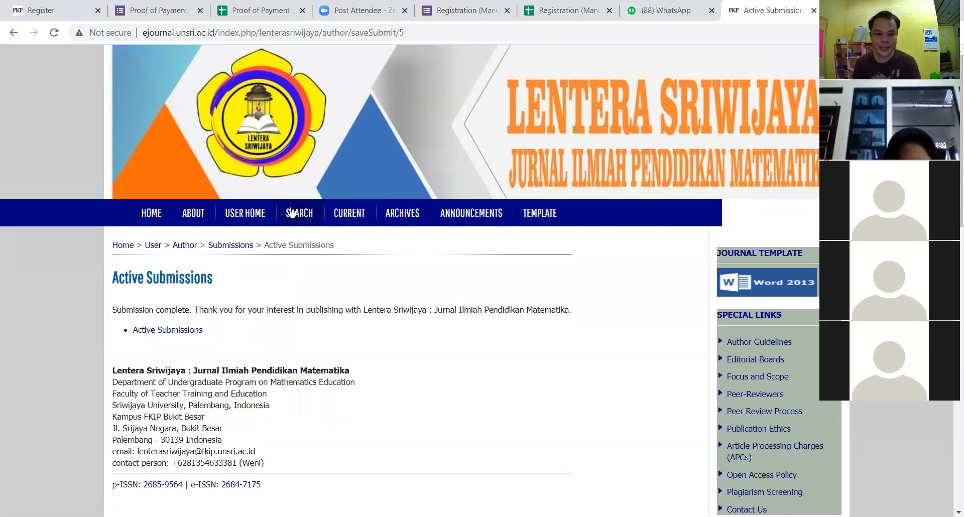
Step: Log out of the author account and sign in with the editor account's saved login
{"action": "left_click", "coordinate": [246, 221]}
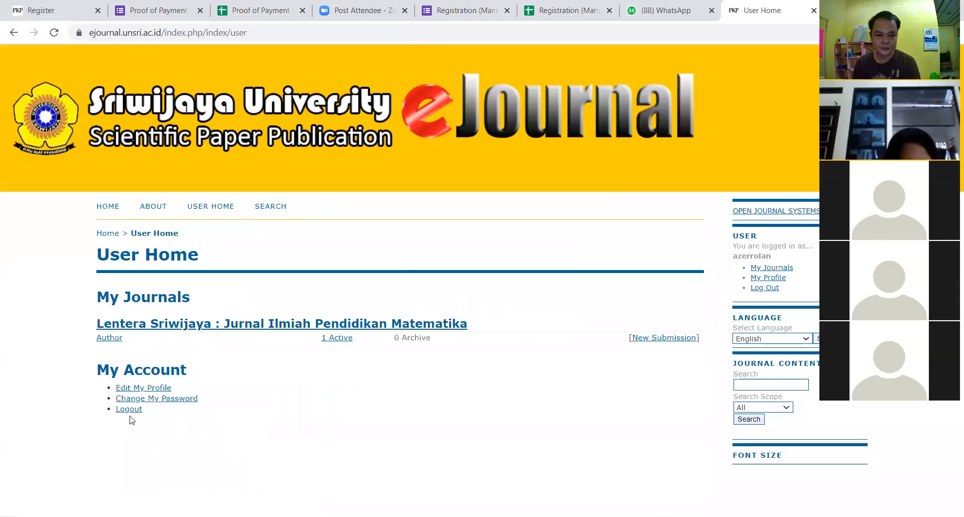
{"action": "left_click", "coordinate": [129, 409]}
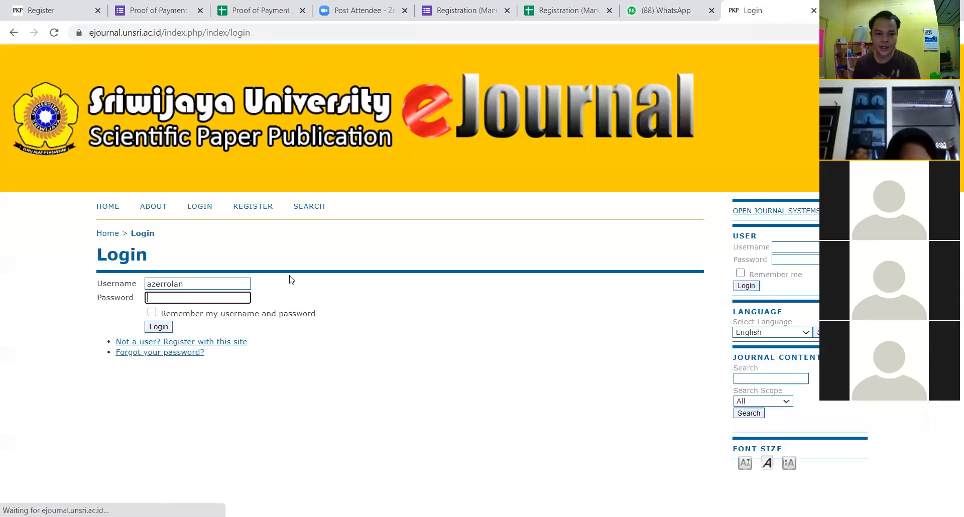
{"action": "double_click", "coordinate": [218, 284]}
{"action": "type", "text": "jeri"}
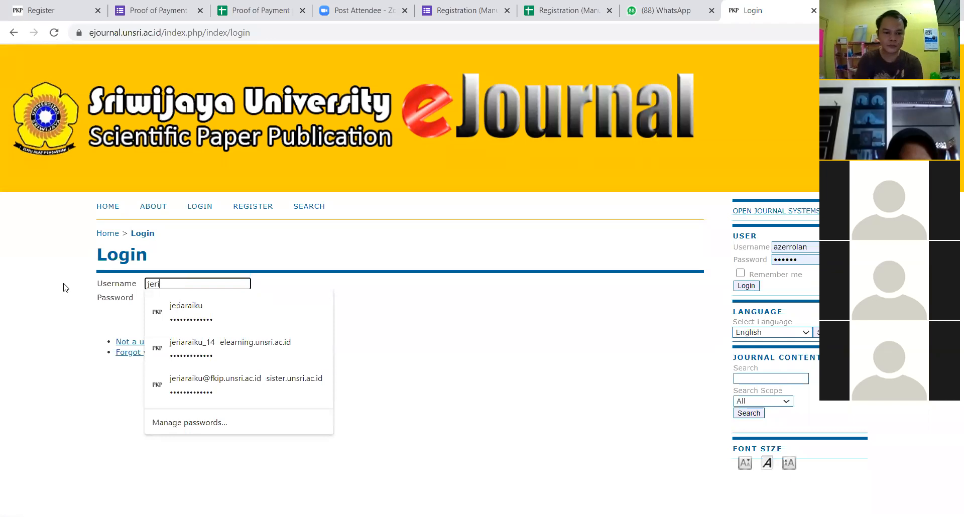
{"action": "left_click", "coordinate": [217, 313]}
{"action": "left_click", "coordinate": [150, 328]}
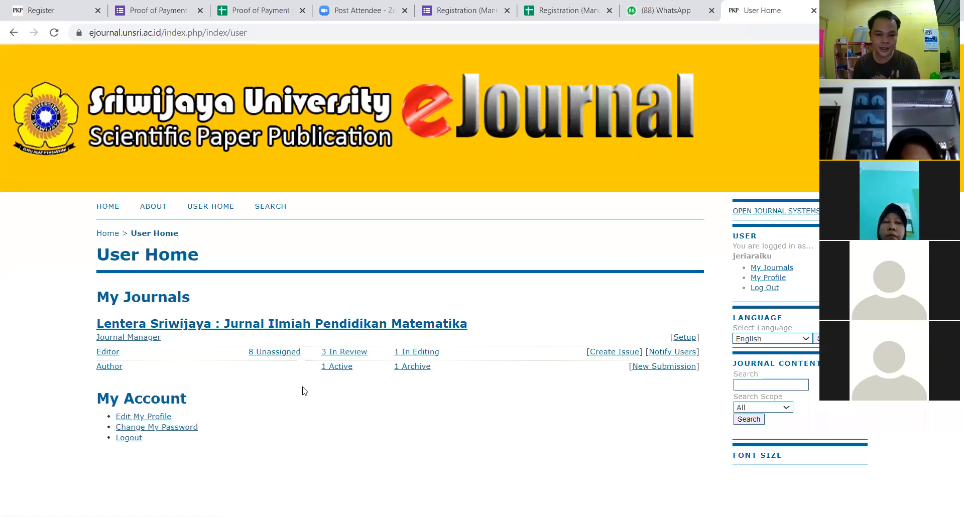
{"action": "left_click_drag", "start_coordinate": [301, 352], "coordinate": [248, 377]}
Step: List the 8 unassigned submissions, check the authors of #12715 and #12716, and open #12716
{"action": "left_click", "coordinate": [266, 352]}
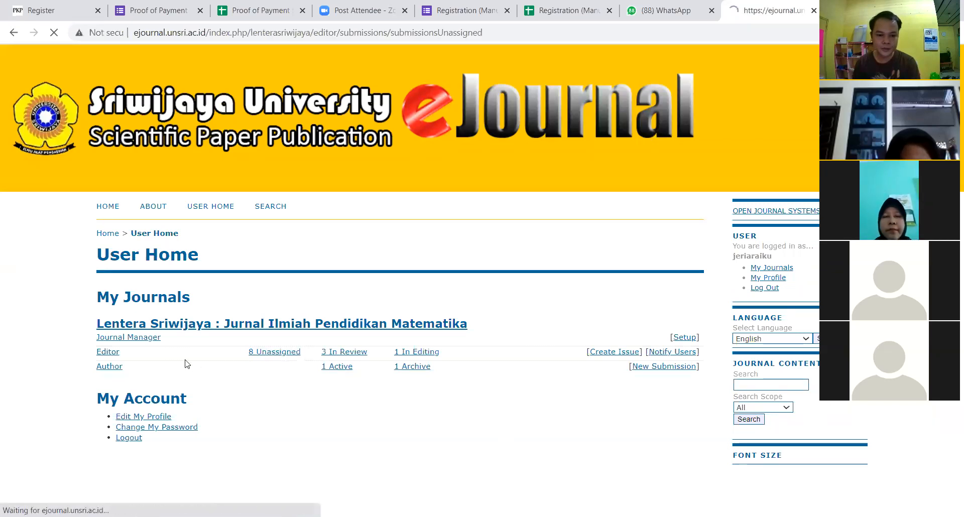
{"action": "scroll", "coordinate": [325, 351], "scroll_direction": "down", "scroll_amount": 2}
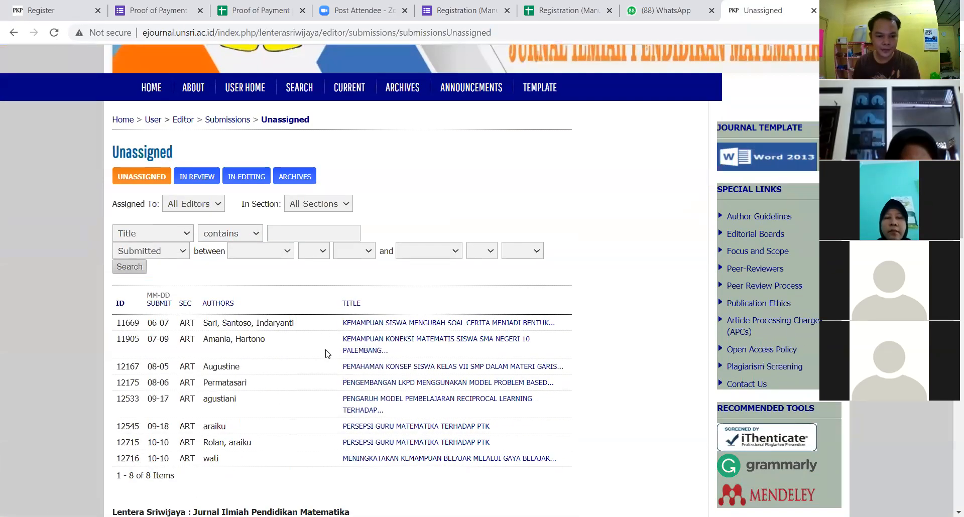
{"action": "left_click_drag", "start_coordinate": [204, 443], "coordinate": [252, 443]}
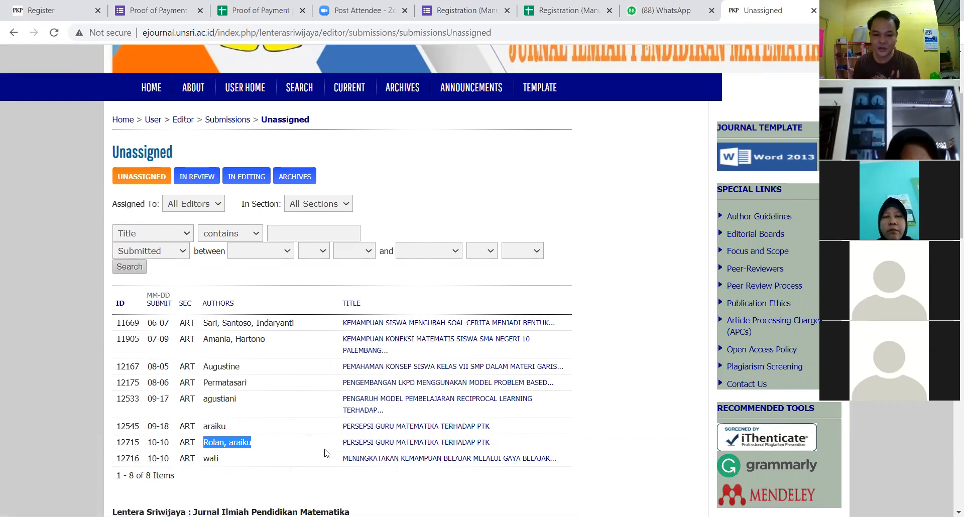
{"action": "left_click_drag", "start_coordinate": [234, 461], "coordinate": [201, 466]}
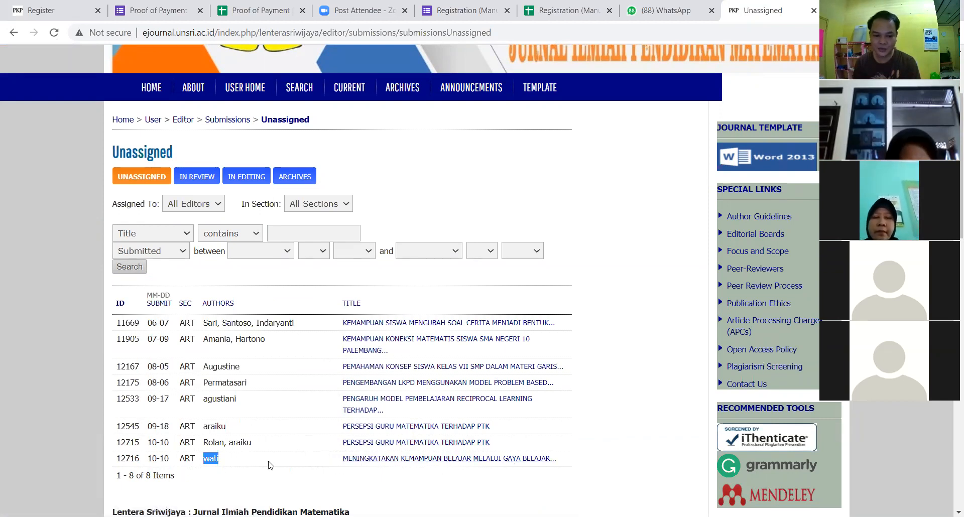
{"action": "left_click", "coordinate": [345, 458]}
Step: Check the author on #12716's summary, then return to the Unassigned list and locate its author
{"action": "scroll", "coordinate": [248, 370], "scroll_direction": "down", "scroll_amount": 2}
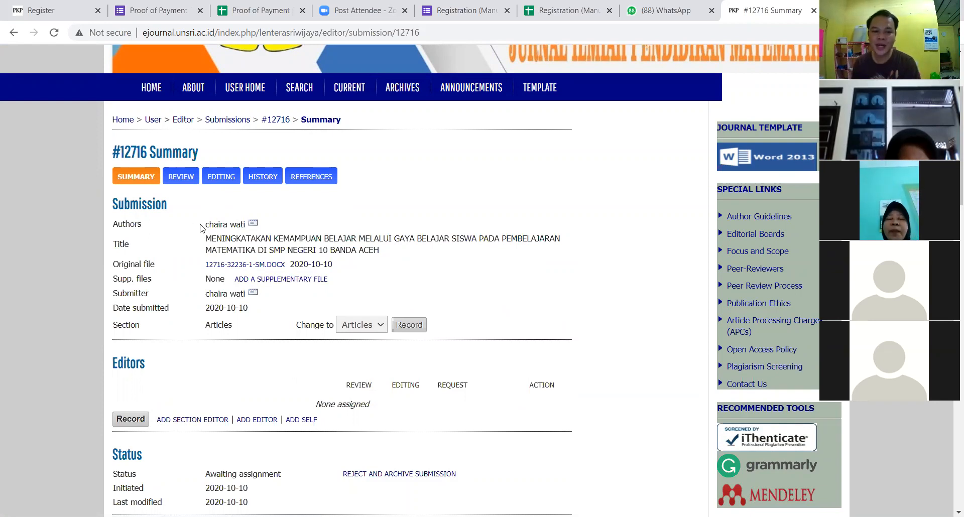
{"action": "left_click_drag", "start_coordinate": [206, 225], "coordinate": [240, 225]}
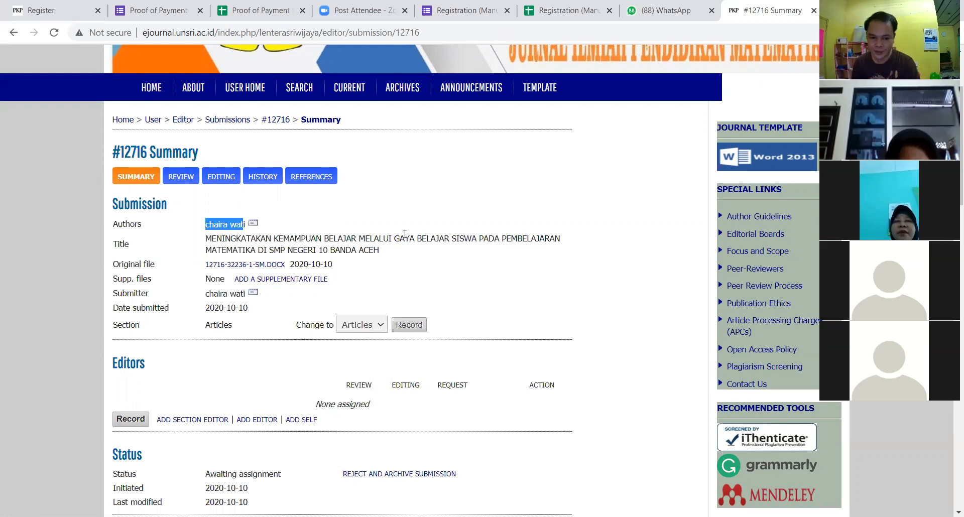
{"action": "left_click", "coordinate": [331, 227]}
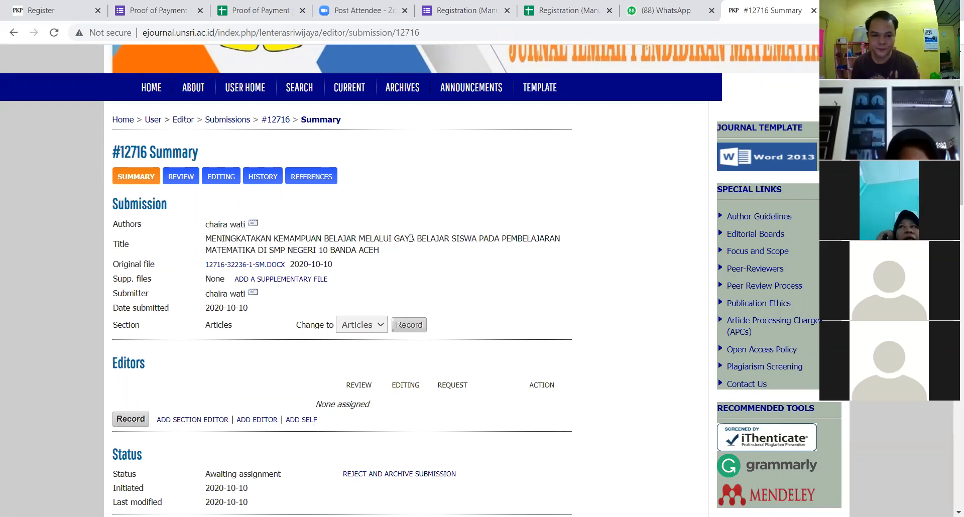
{"action": "scroll", "coordinate": [437, 241], "scroll_direction": "up", "scroll_amount": 3}
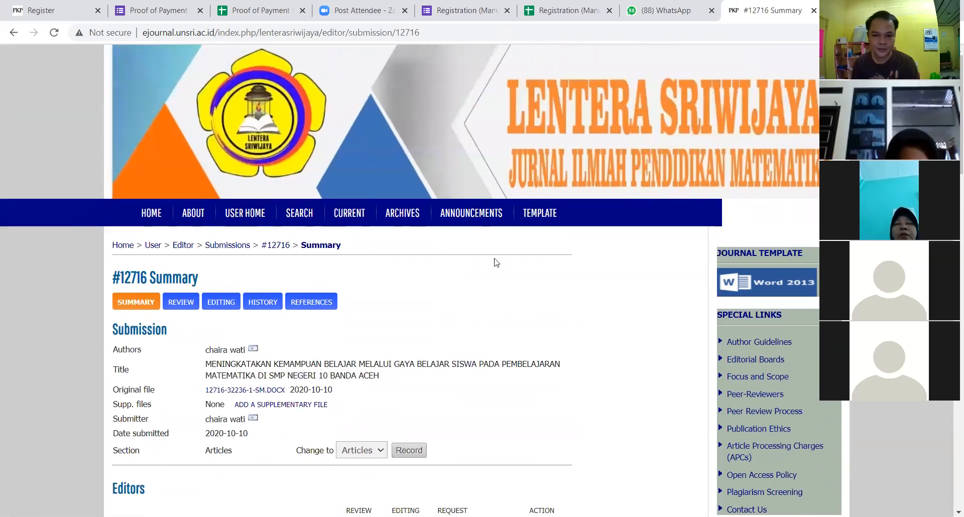
{"action": "scroll", "coordinate": [312, 347], "scroll_direction": "down", "scroll_amount": 1}
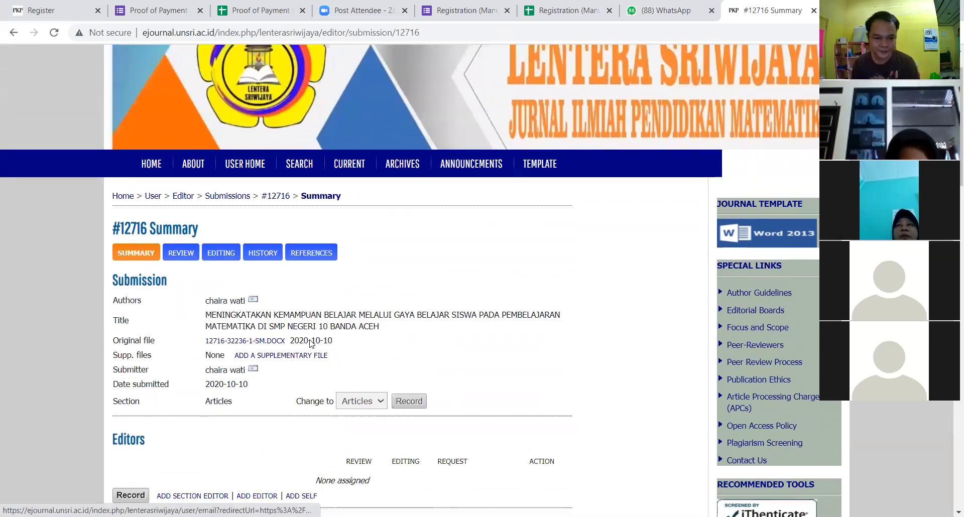
{"action": "left_click", "coordinate": [14, 32]}
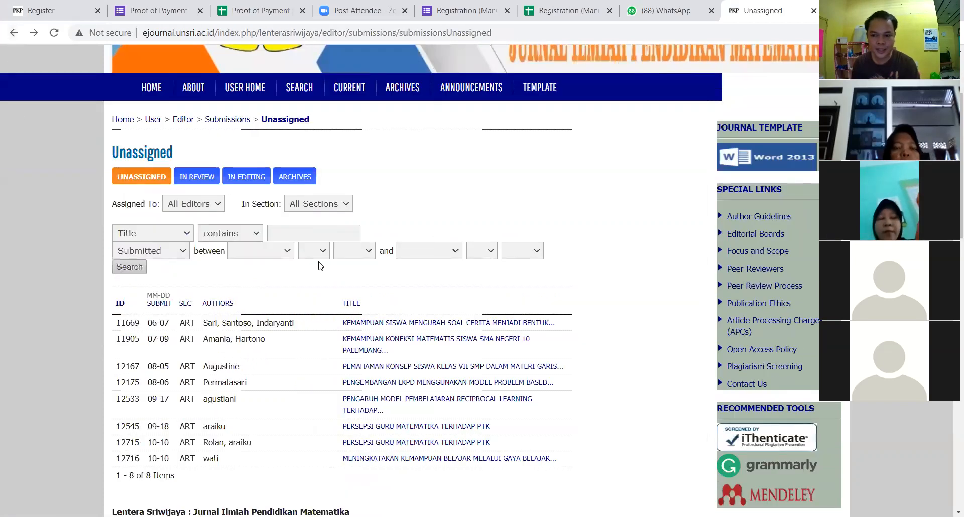
{"action": "scroll", "coordinate": [299, 276], "scroll_direction": "down", "scroll_amount": 1}
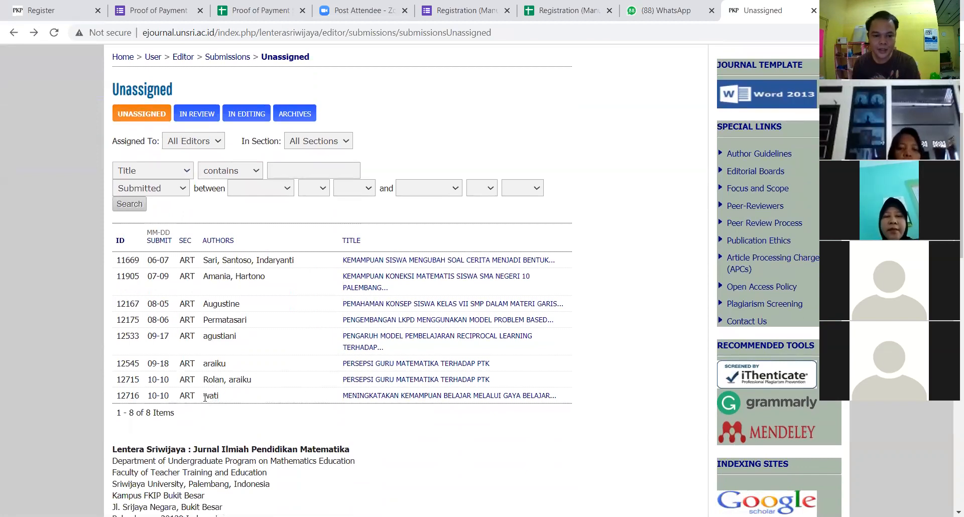
{"action": "double_click", "coordinate": [220, 400]}
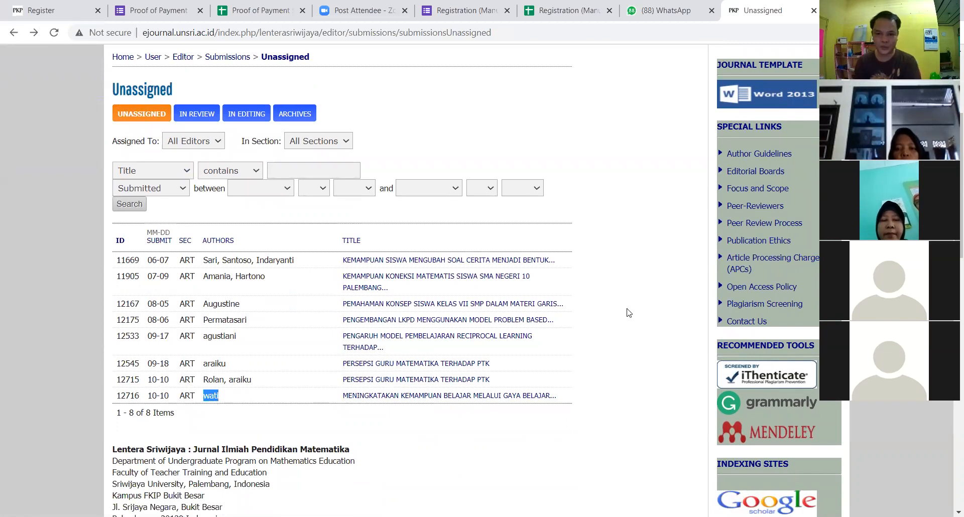
{"action": "scroll", "coordinate": [518, 215], "scroll_direction": "up", "scroll_amount": 3}
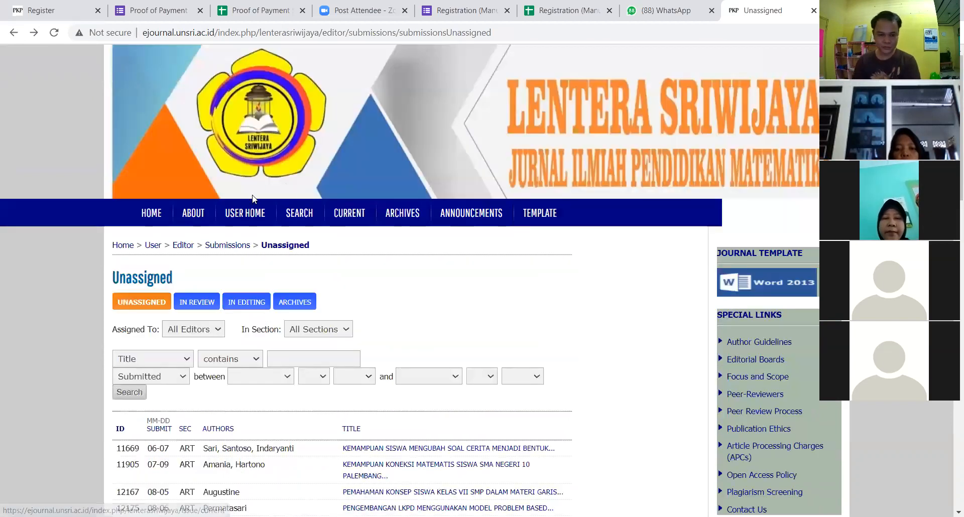
Step: Log out of the editor account and sign back in with the author account's saved login
{"action": "left_click", "coordinate": [252, 213]}
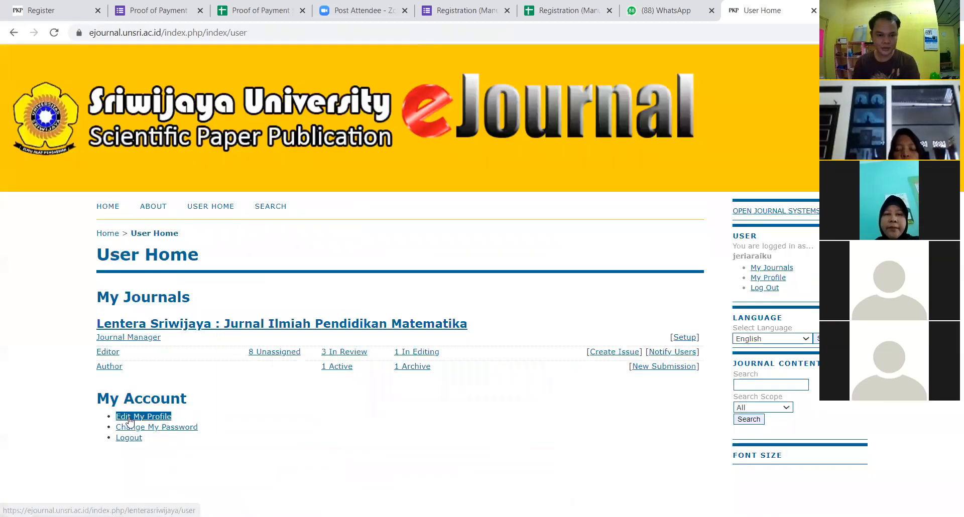
{"action": "left_click", "coordinate": [129, 438]}
{"action": "left_click_drag", "start_coordinate": [187, 285], "coordinate": [86, 289]}
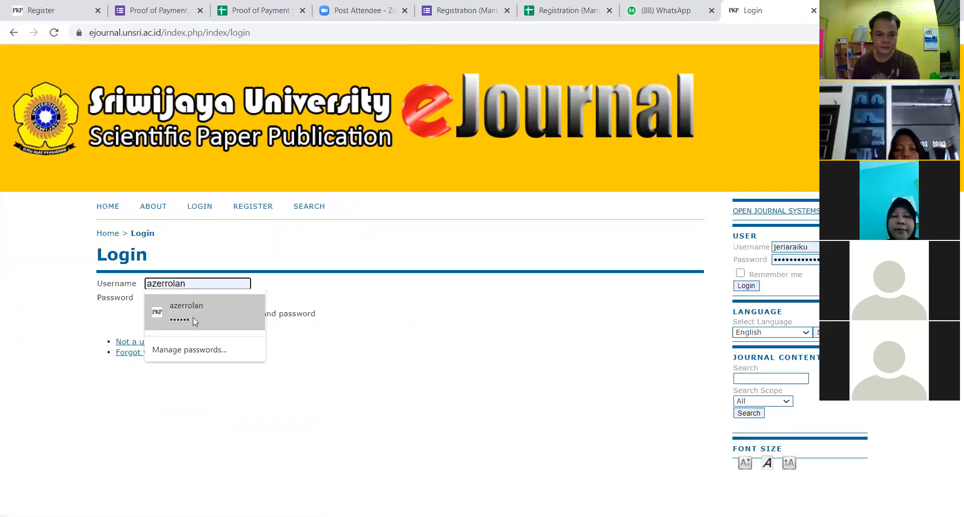
{"action": "left_click", "coordinate": [193, 318]}
{"action": "left_click", "coordinate": [169, 327]}
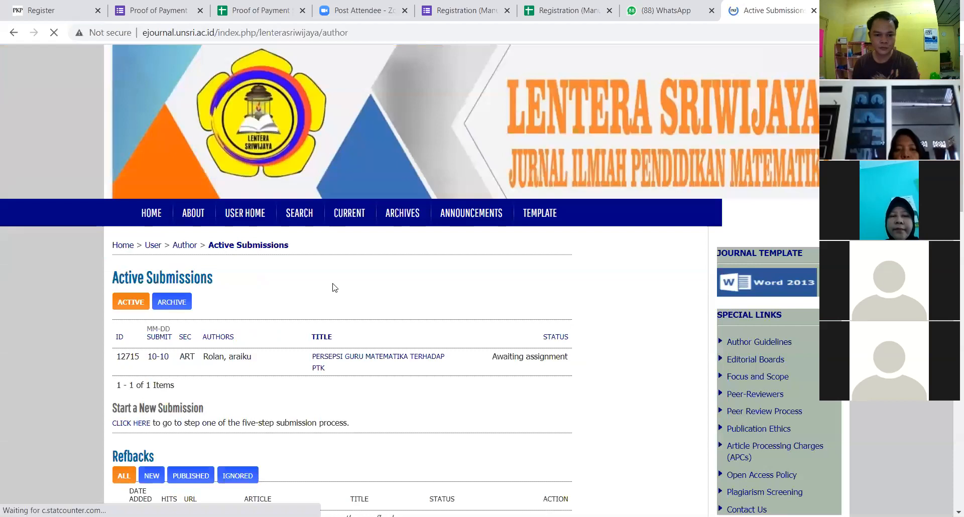
Step: Open manuscript #12715 from Active Submissions, view the author email form, and return to its Summary
{"action": "scroll", "coordinate": [336, 287], "scroll_direction": "down", "scroll_amount": 1}
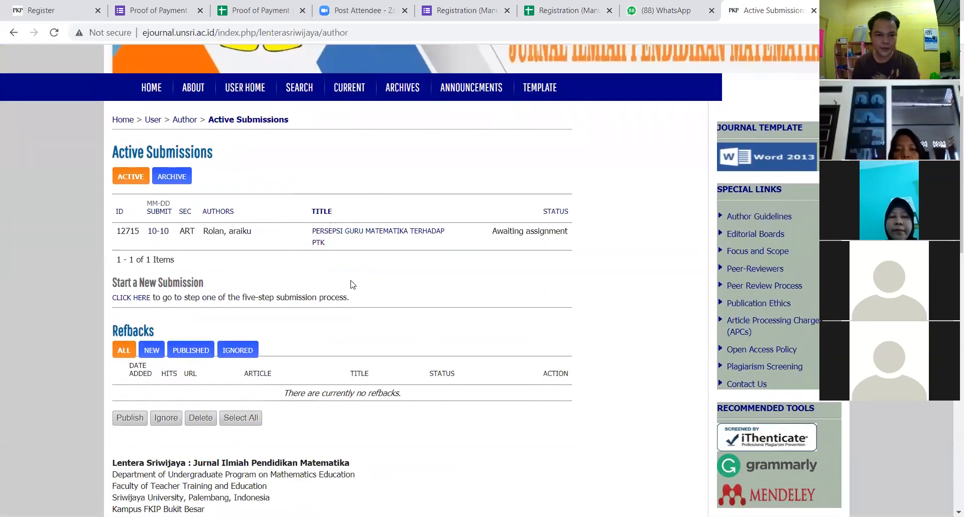
{"action": "scroll", "coordinate": [380, 270], "scroll_direction": "down", "scroll_amount": 1}
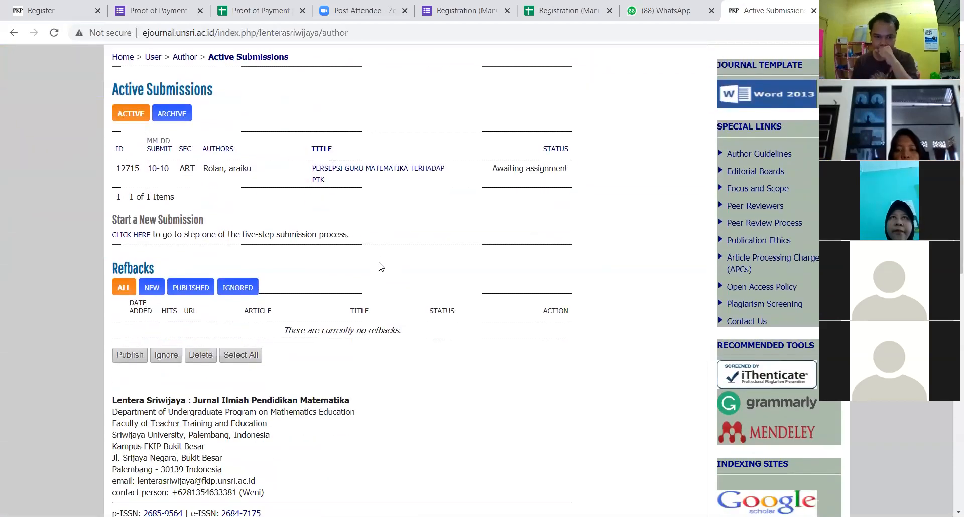
{"action": "left_click", "coordinate": [412, 170]}
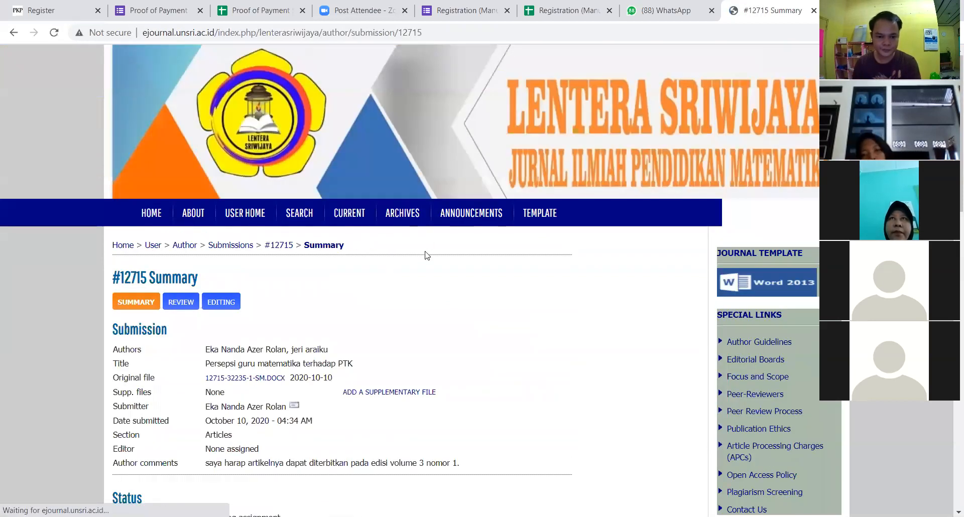
{"action": "scroll", "coordinate": [428, 266], "scroll_direction": "down", "scroll_amount": 5}
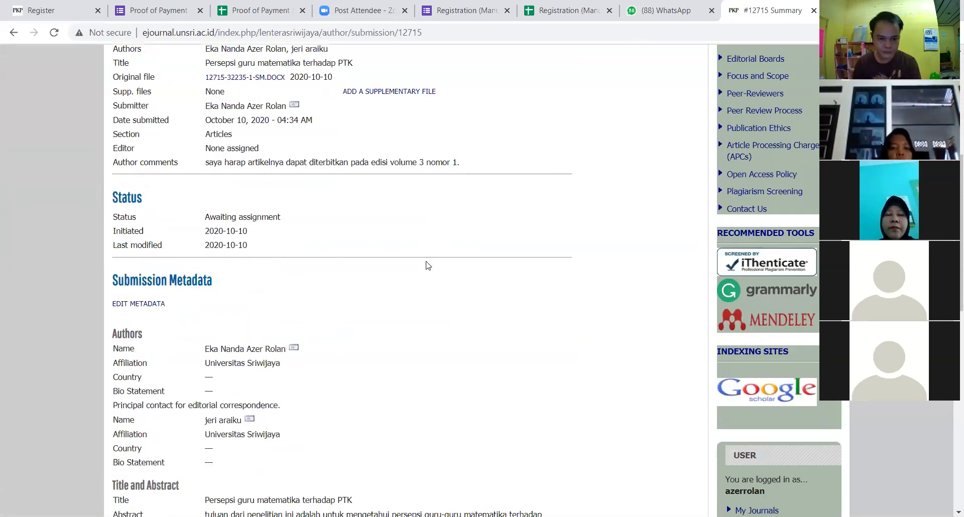
{"action": "scroll", "coordinate": [428, 266], "scroll_direction": "down", "scroll_amount": 1}
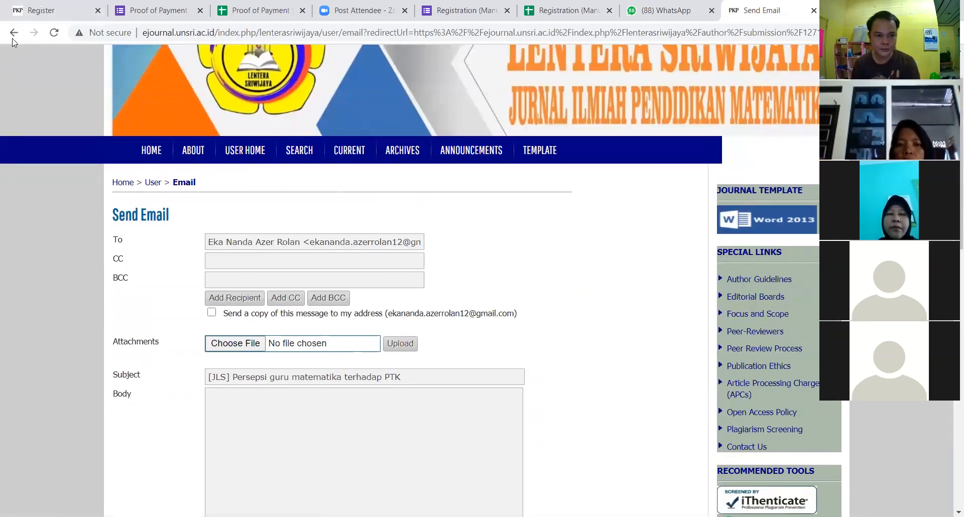
{"action": "left_click", "coordinate": [13, 39]}
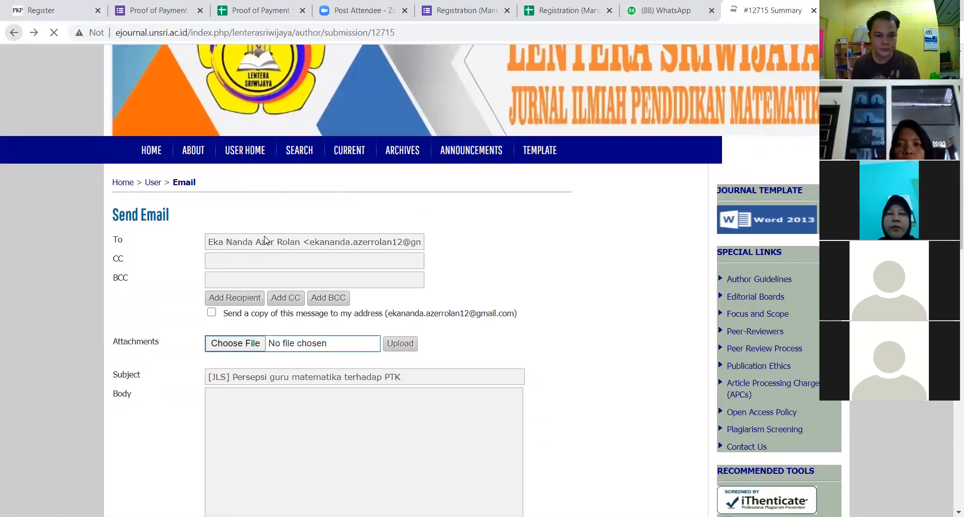
{"action": "scroll", "coordinate": [334, 296], "scroll_direction": "down", "scroll_amount": 5}
{"action": "scroll", "coordinate": [334, 296], "scroll_direction": "up", "scroll_amount": 5}
{"action": "scroll", "coordinate": [334, 296], "scroll_direction": "up", "scroll_amount": 7}
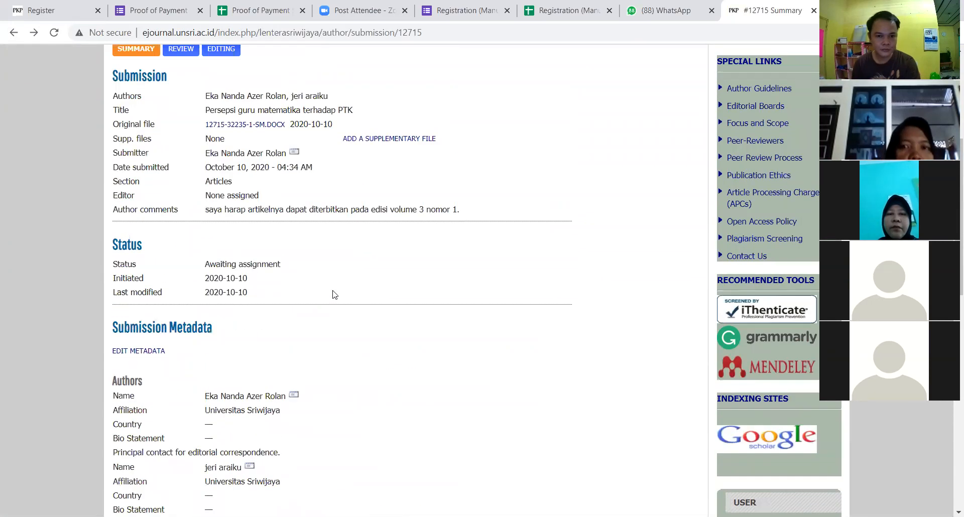
{"action": "scroll", "coordinate": [333, 294], "scroll_direction": "up", "scroll_amount": 2}
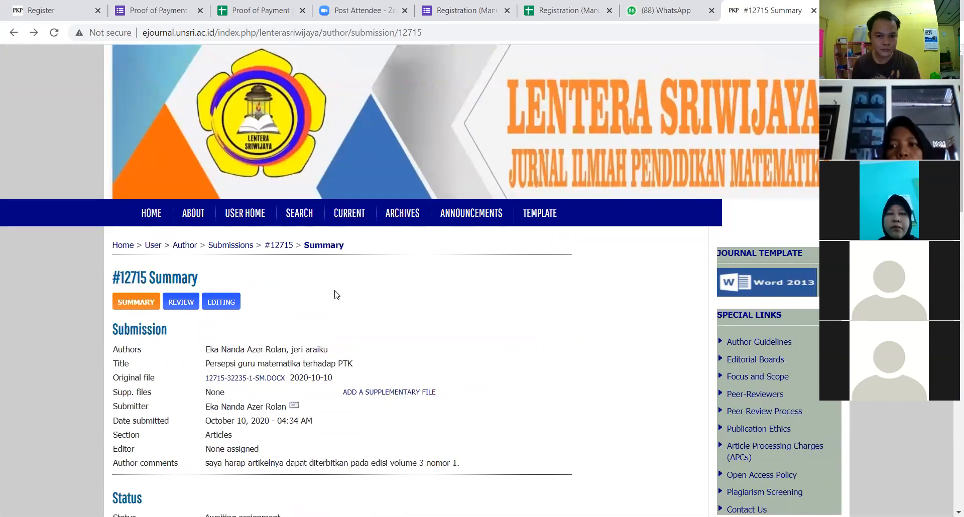
Step: Check the Editing page of submission #12715, return to its Summary, and go to User Home
{"action": "left_click", "coordinate": [225, 303]}
{"action": "scroll", "coordinate": [356, 294], "scroll_direction": "down", "scroll_amount": 4}
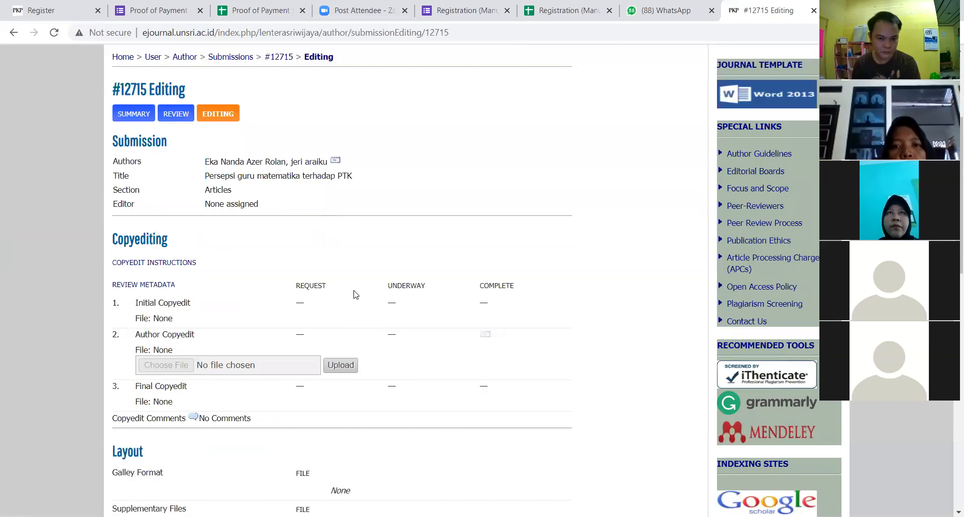
{"action": "scroll", "coordinate": [356, 294], "scroll_direction": "up", "scroll_amount": 3}
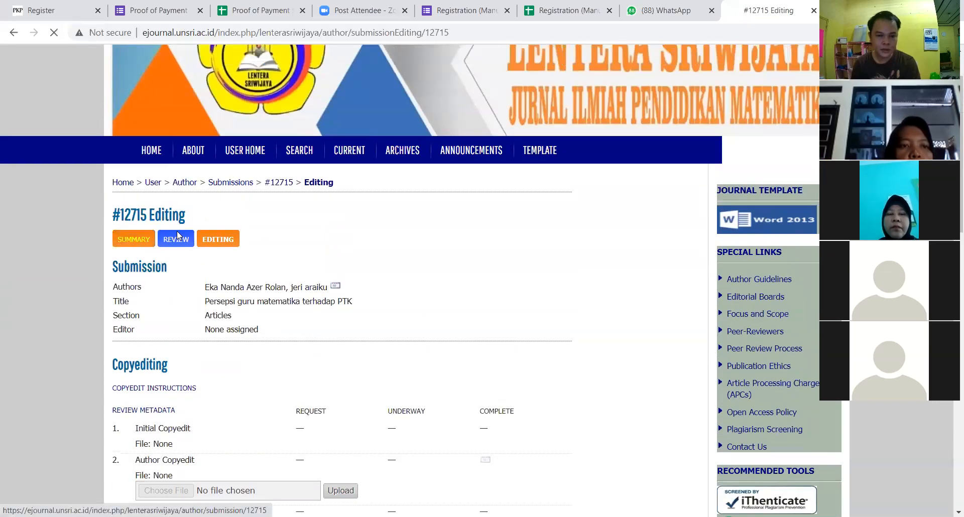
{"action": "left_click", "coordinate": [125, 240]}
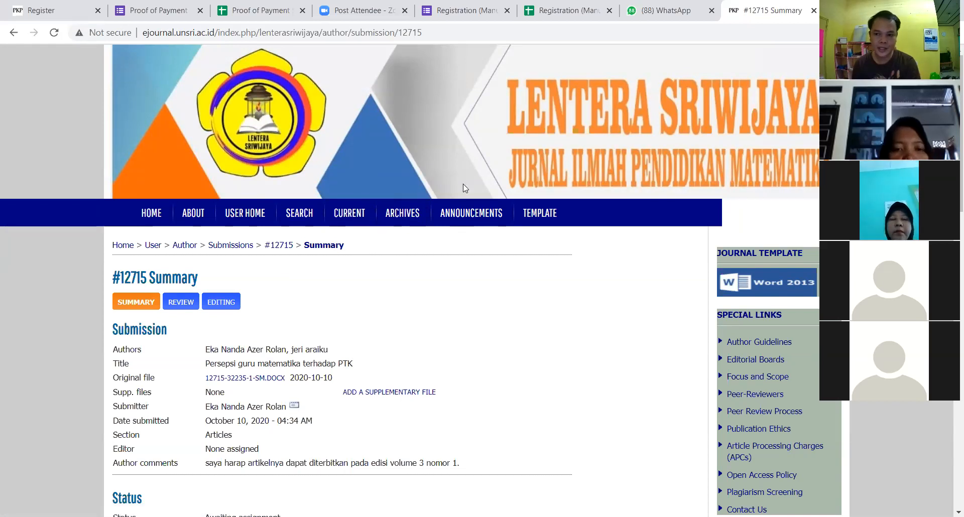
{"action": "left_click", "coordinate": [232, 212]}
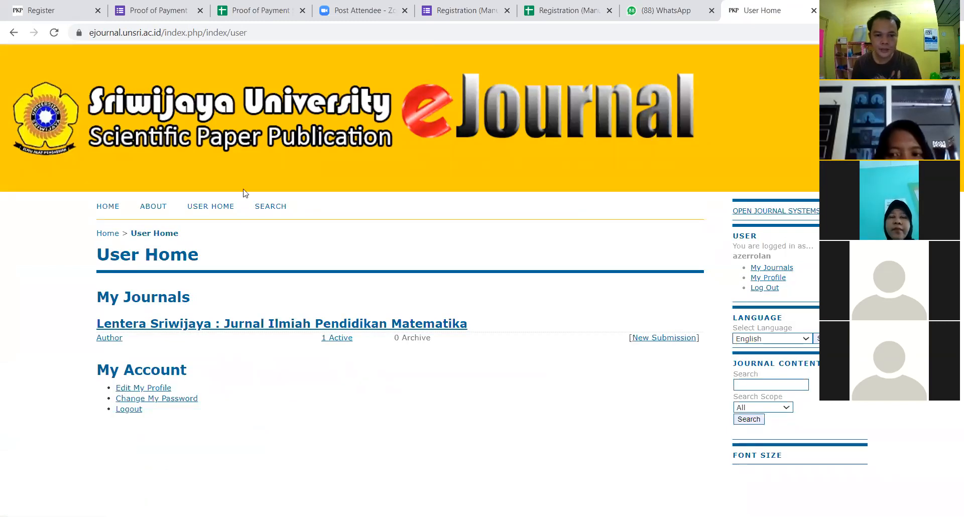
{"action": "left_click", "coordinate": [14, 32]}
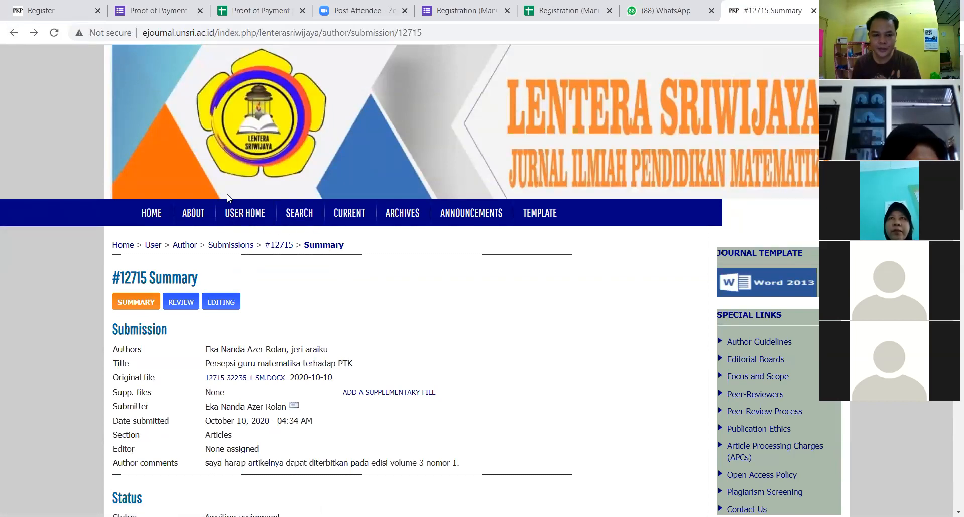
{"action": "left_click", "coordinate": [248, 215]}
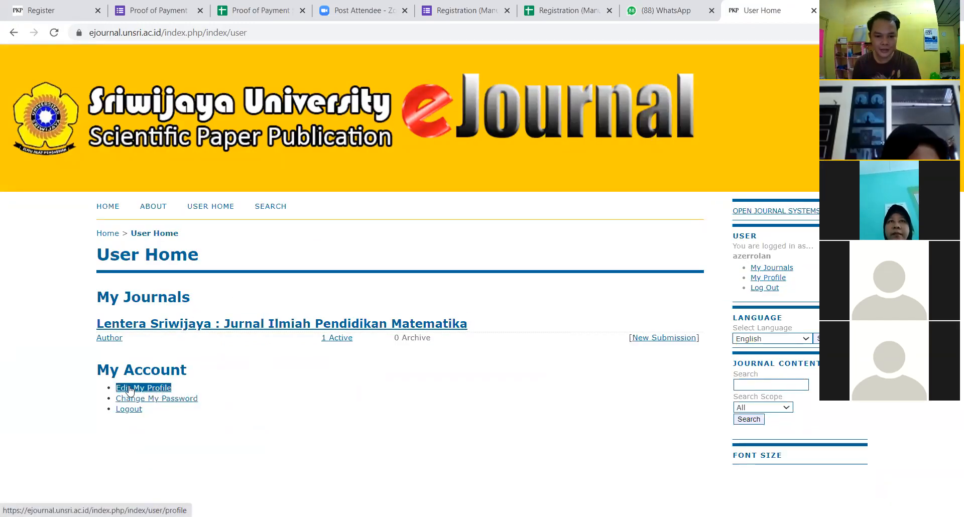
Step: In Edit Profile, replace the first and last names with the new name and clear the middle name
{"action": "left_click", "coordinate": [133, 390]}
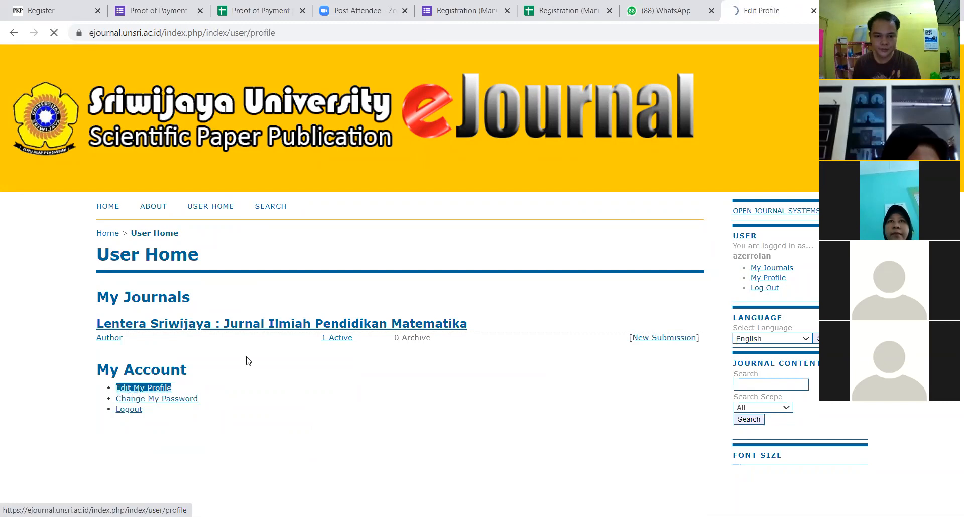
{"action": "scroll", "coordinate": [276, 294], "scroll_direction": "down", "scroll_amount": 1}
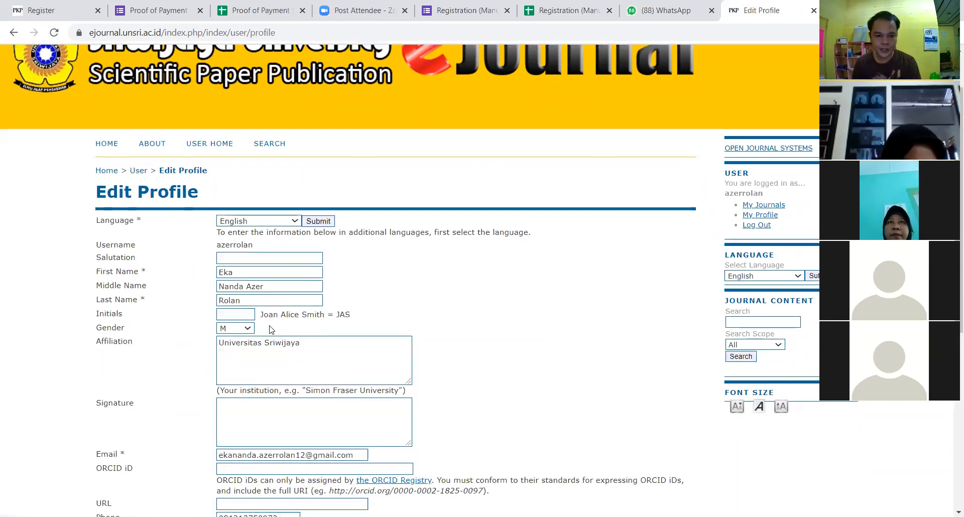
{"action": "double_click", "coordinate": [219, 275]}
{"action": "type", "text": "chairawati"}
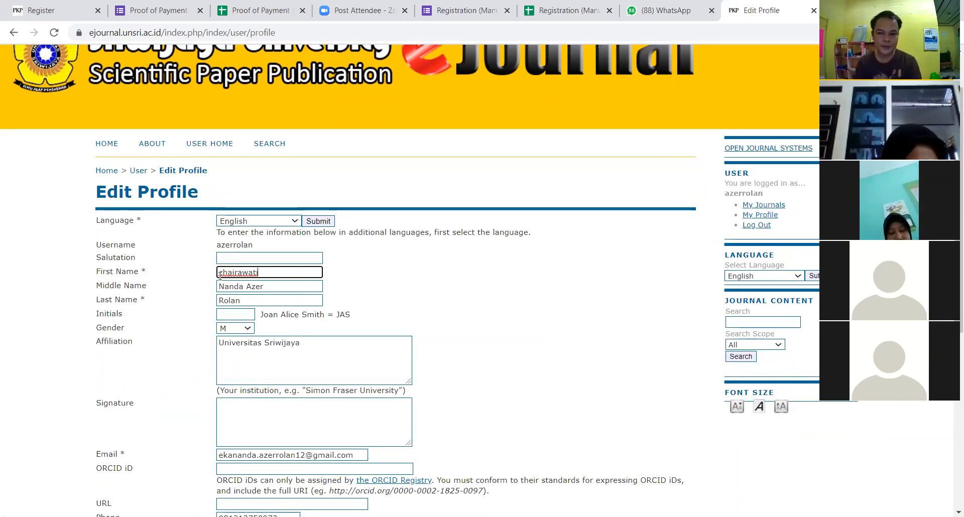
{"action": "key", "text": "Tab"}
{"action": "key", "text": "BackSpace"}
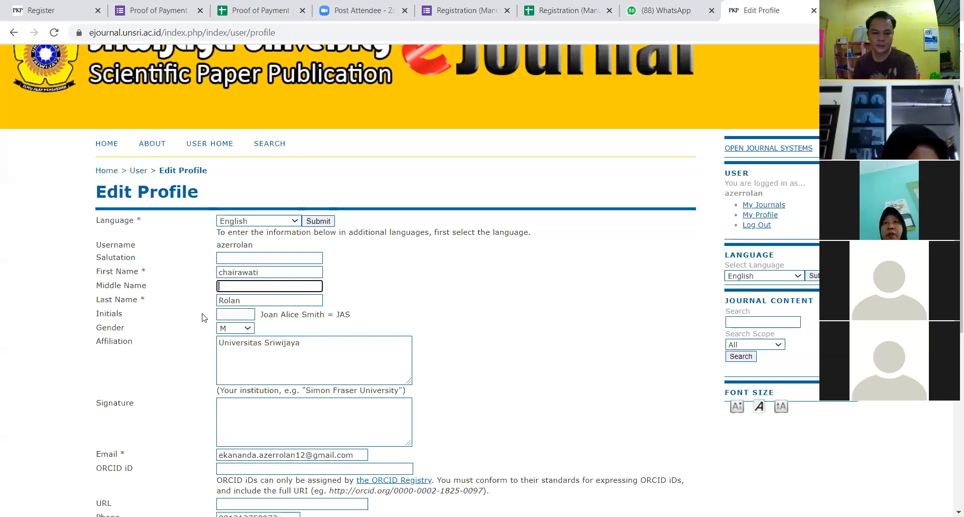
{"action": "key", "text": "Tab"}
{"action": "type", "text": "chairawati"}
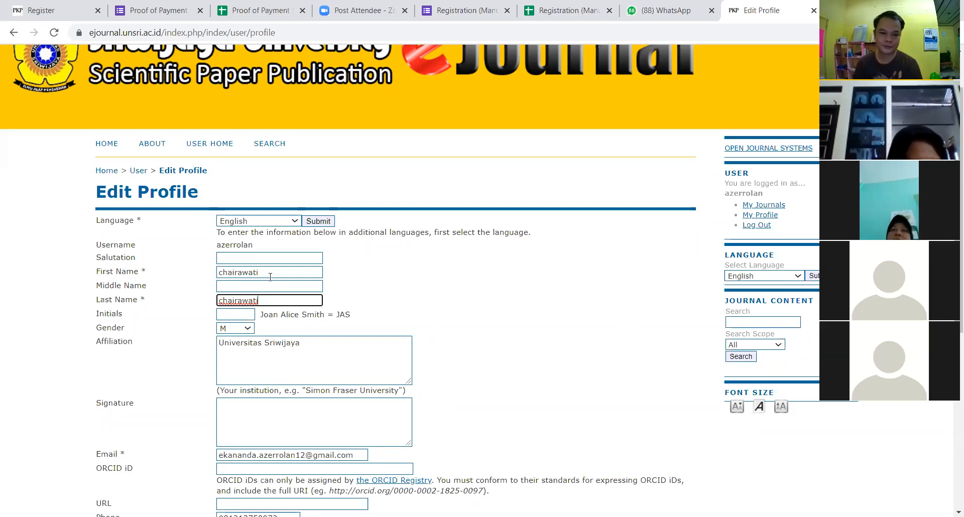
Step: Save the updated profile, log out, and select the username on the login page
{"action": "scroll", "coordinate": [287, 307], "scroll_direction": "down", "scroll_amount": 6}
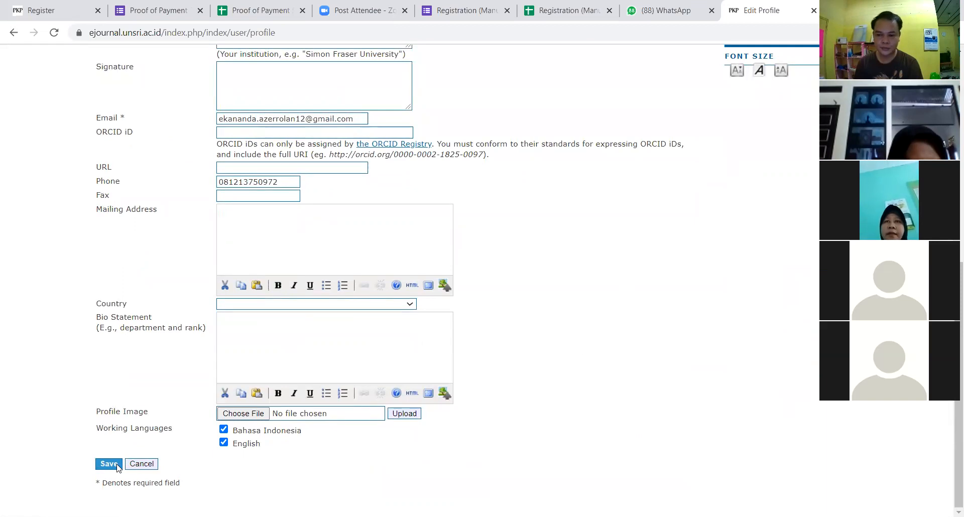
{"action": "scroll", "coordinate": [181, 422], "scroll_direction": "up", "scroll_amount": 8}
{"action": "left_click", "coordinate": [13, 32]}
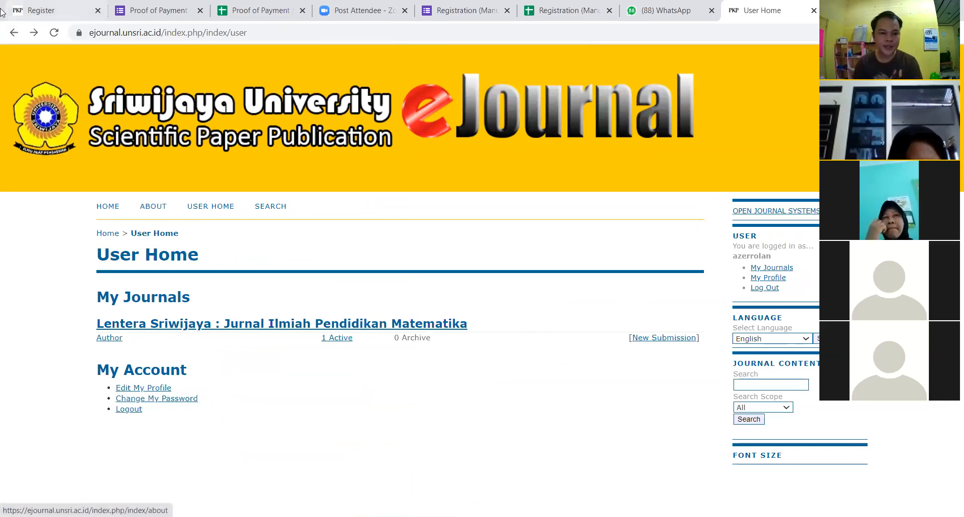
{"action": "left_click", "coordinate": [130, 408]}
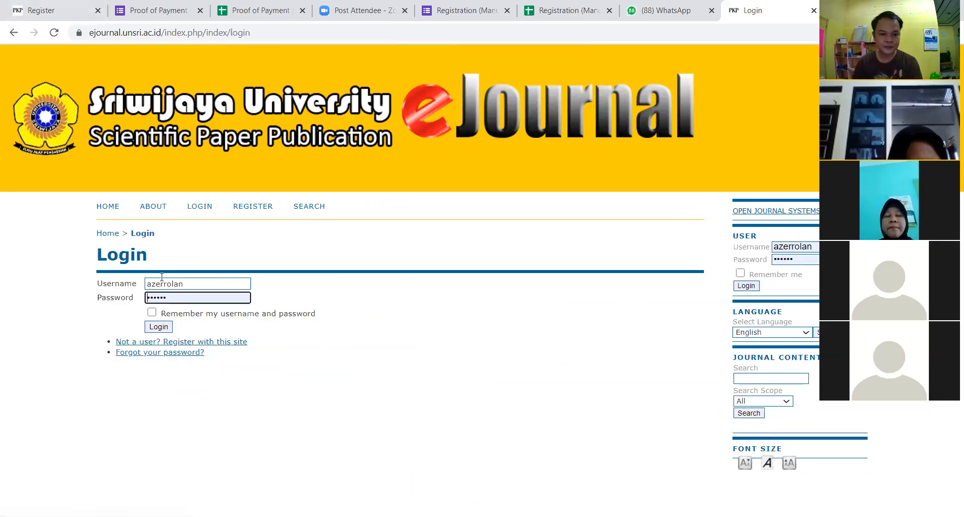
{"action": "double_click", "coordinate": [193, 285]}
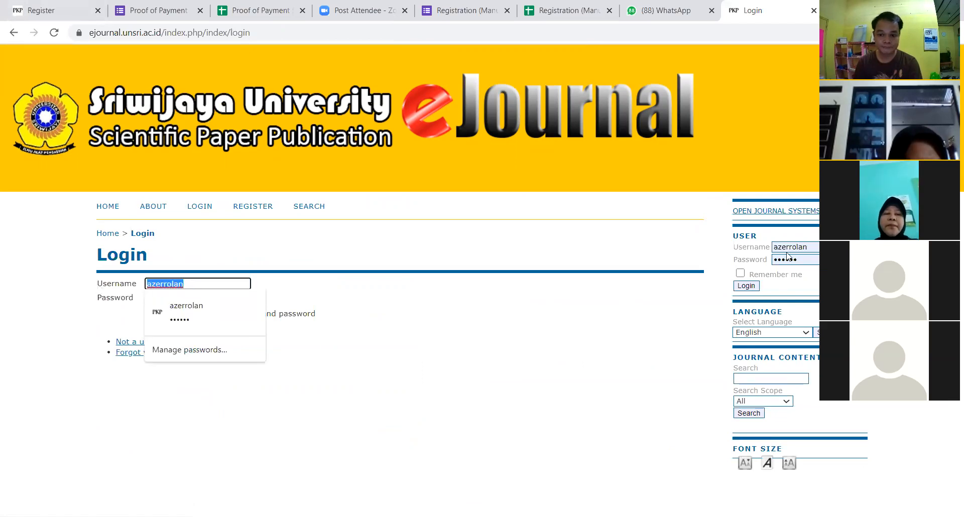